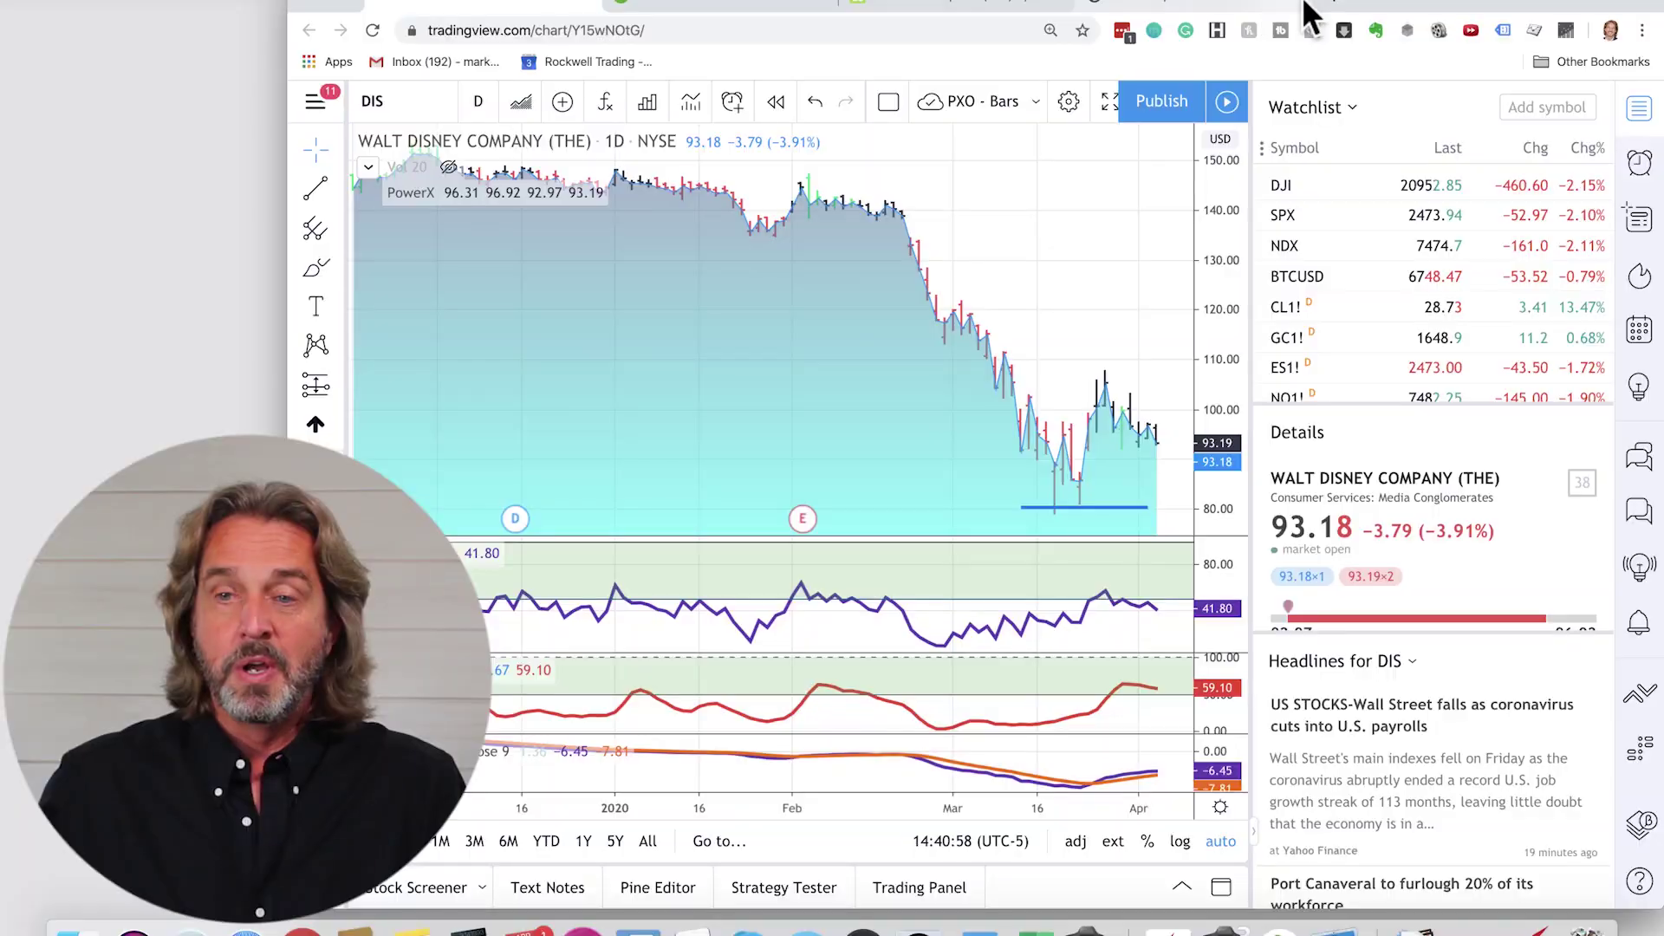
Go to tradingview.com in a new browser tab and bring up the full-featured chart for the Dow Jones index (DJI)
left_click(1326, 5)
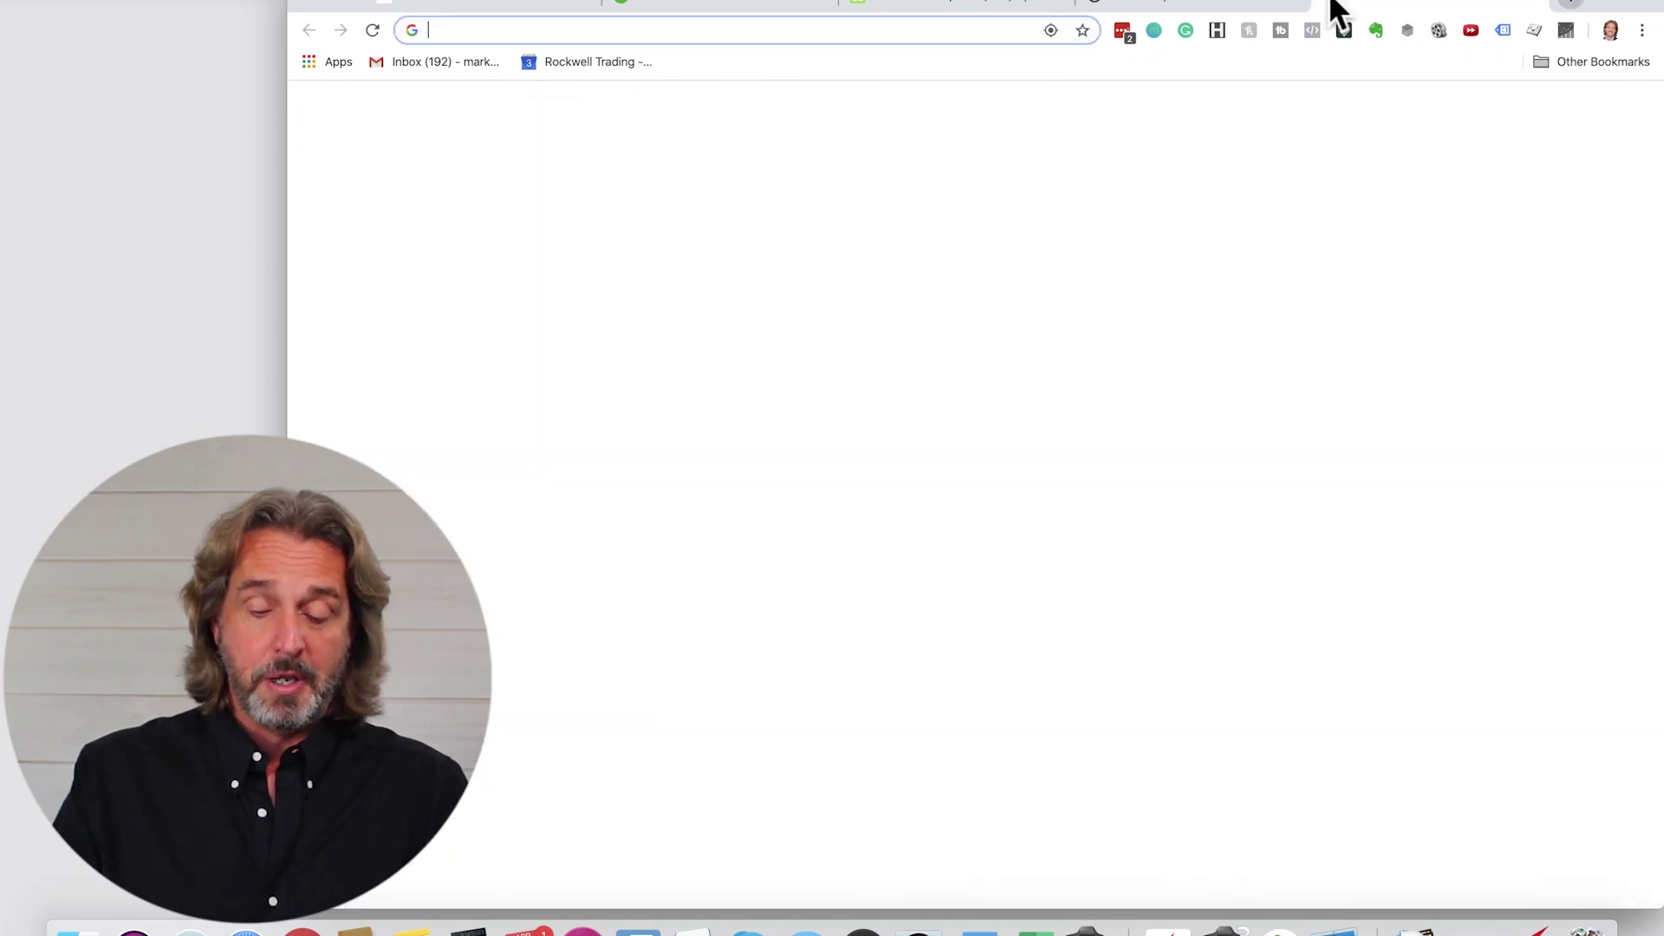
type("tradin")
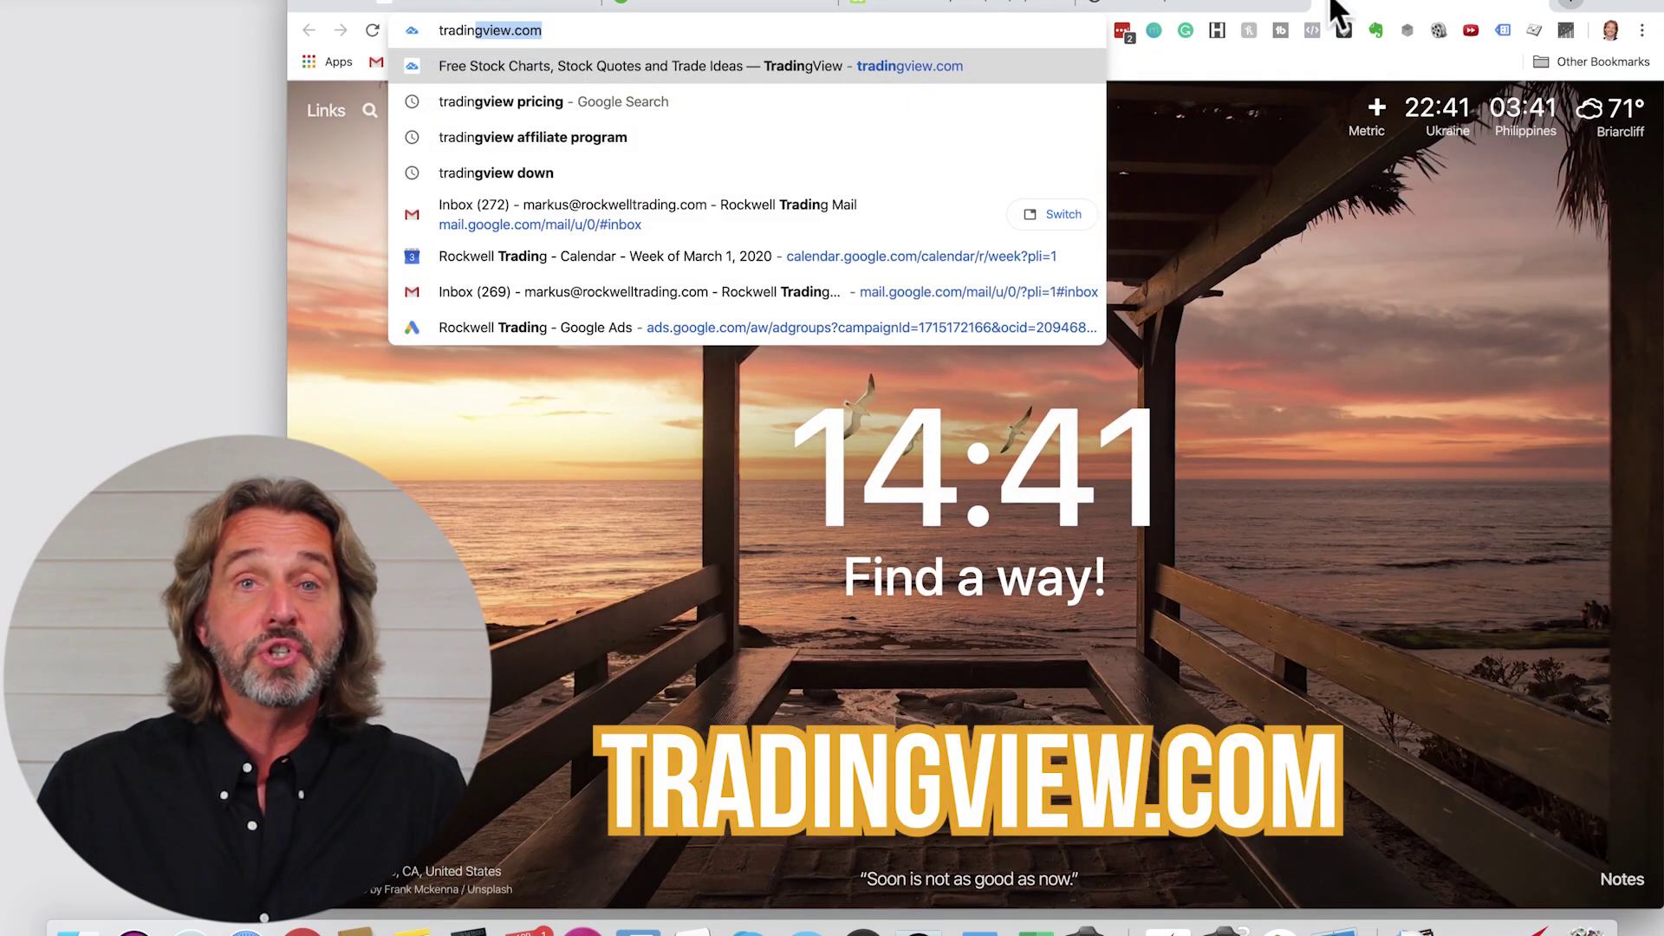
key("Return")
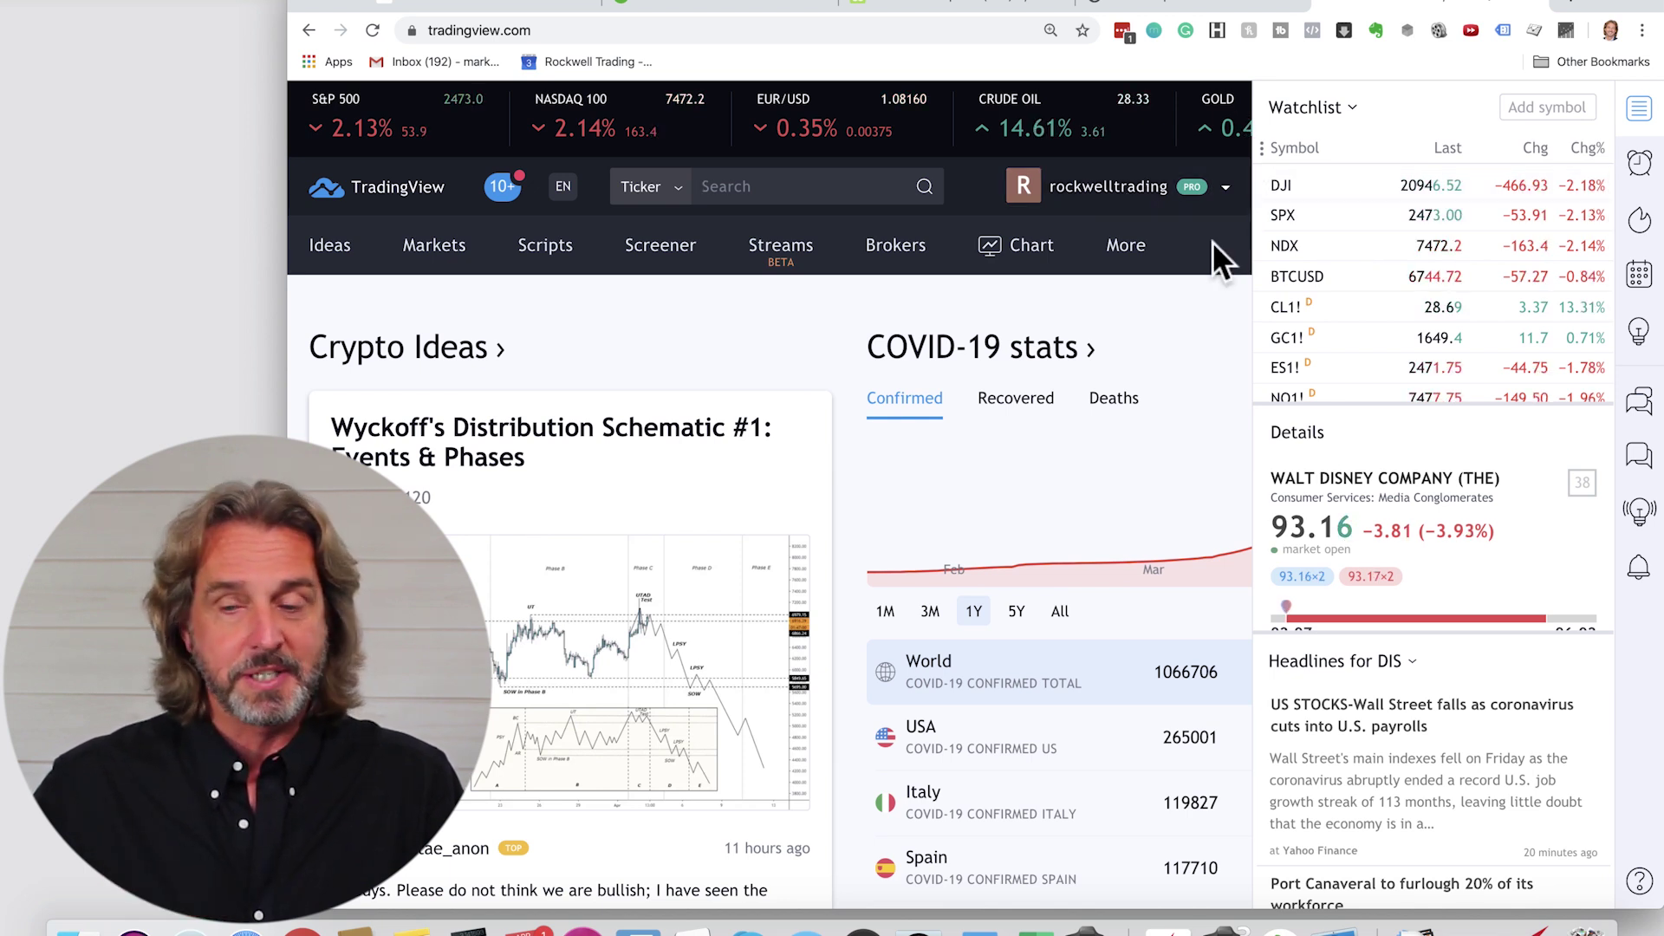
left_click(1286, 196)
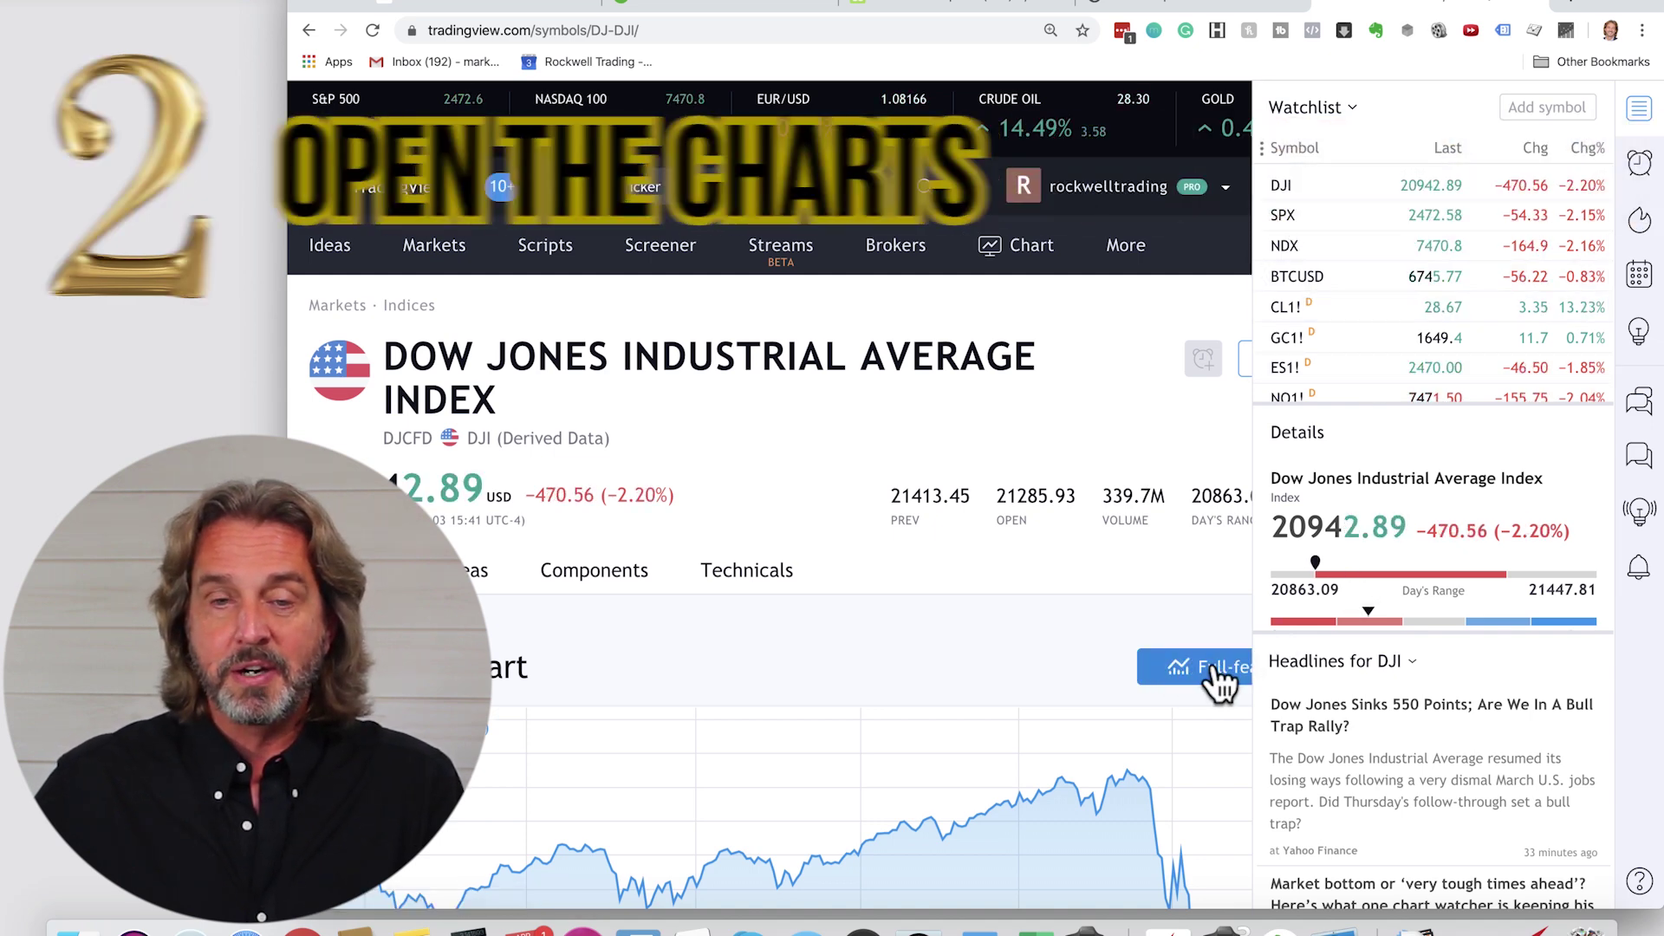
left_click(1218, 676)
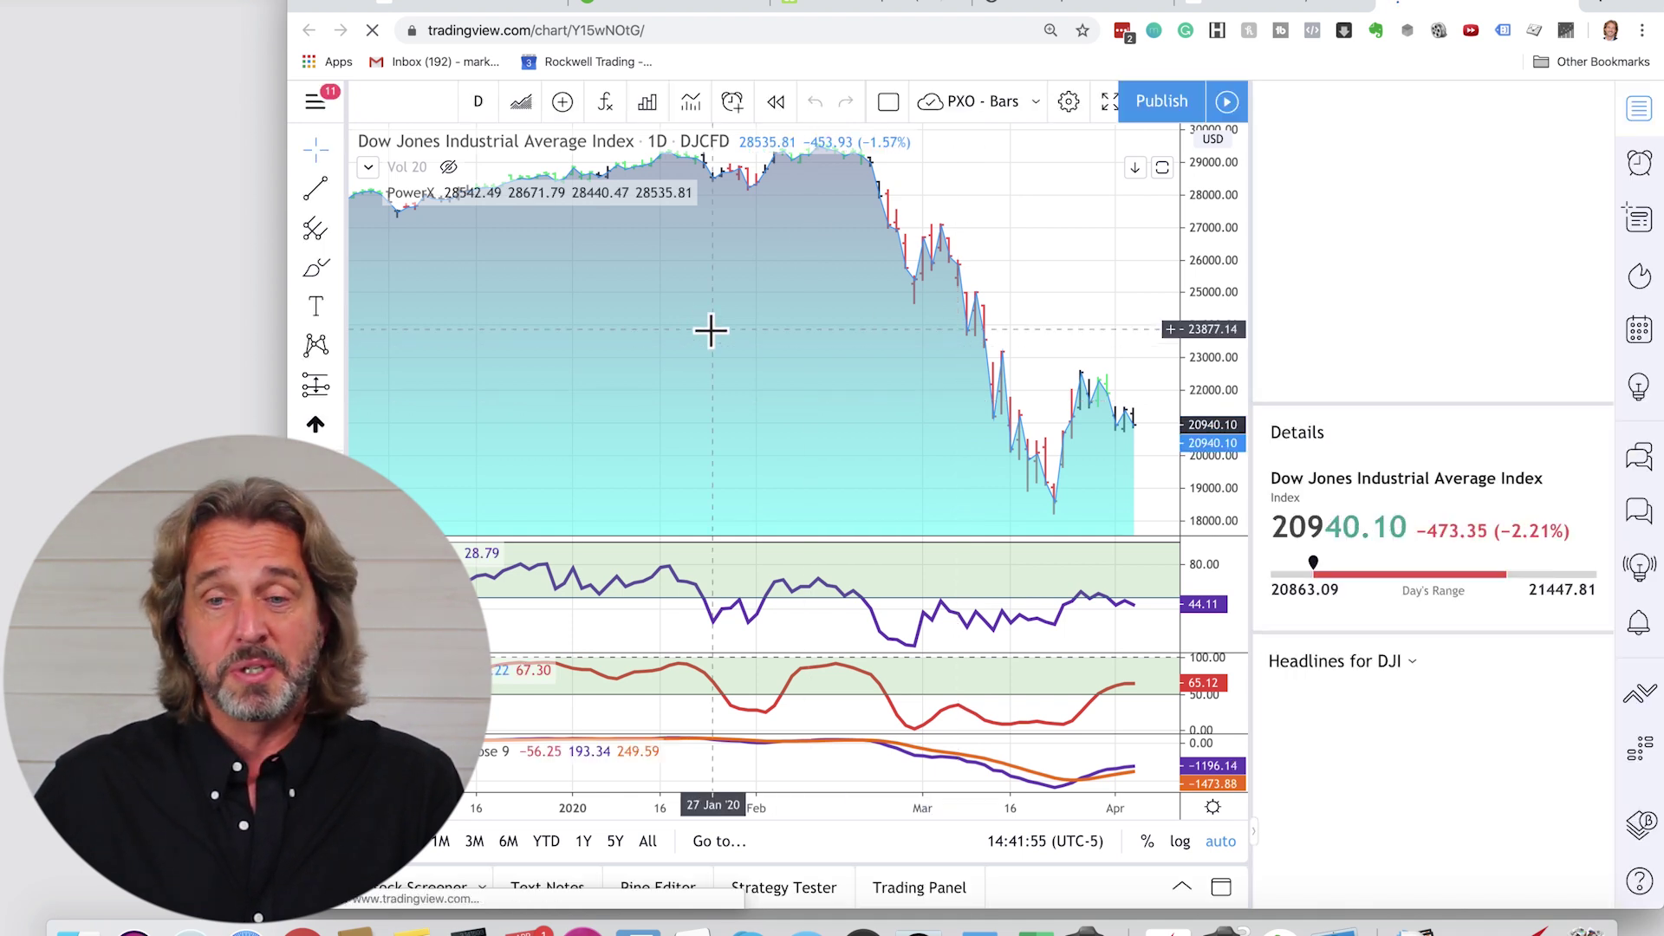
Create a new chart layout and remove the volume indicator from its chart
left_click(1036, 101)
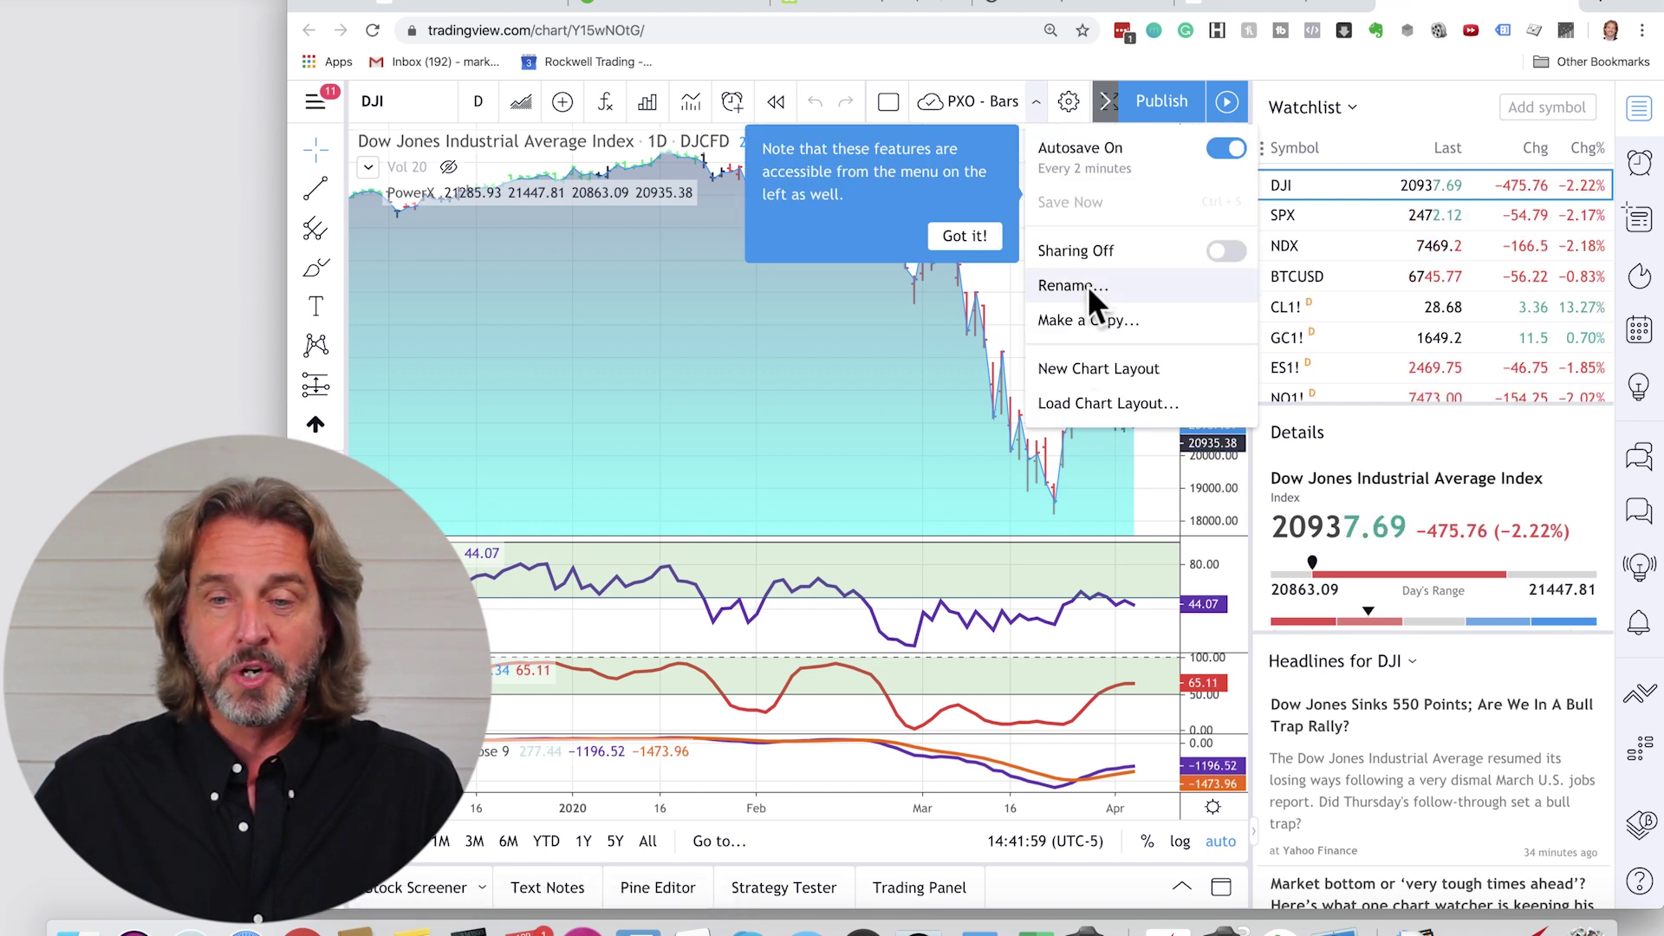
left_click(1075, 371)
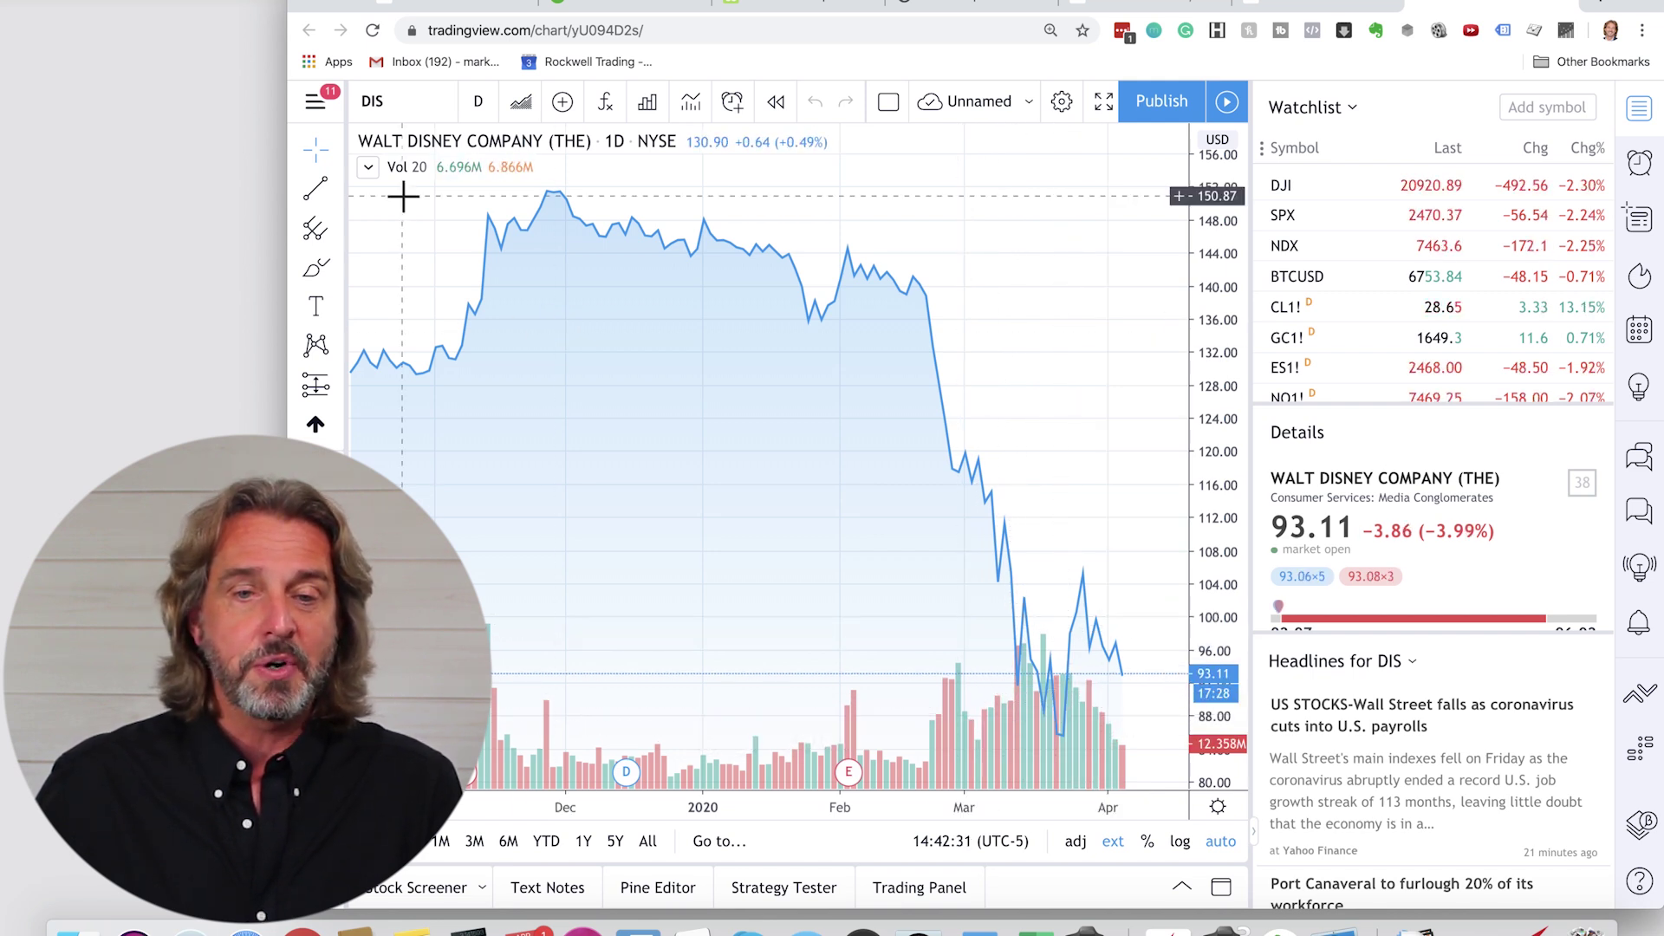
mouse_move(408, 171)
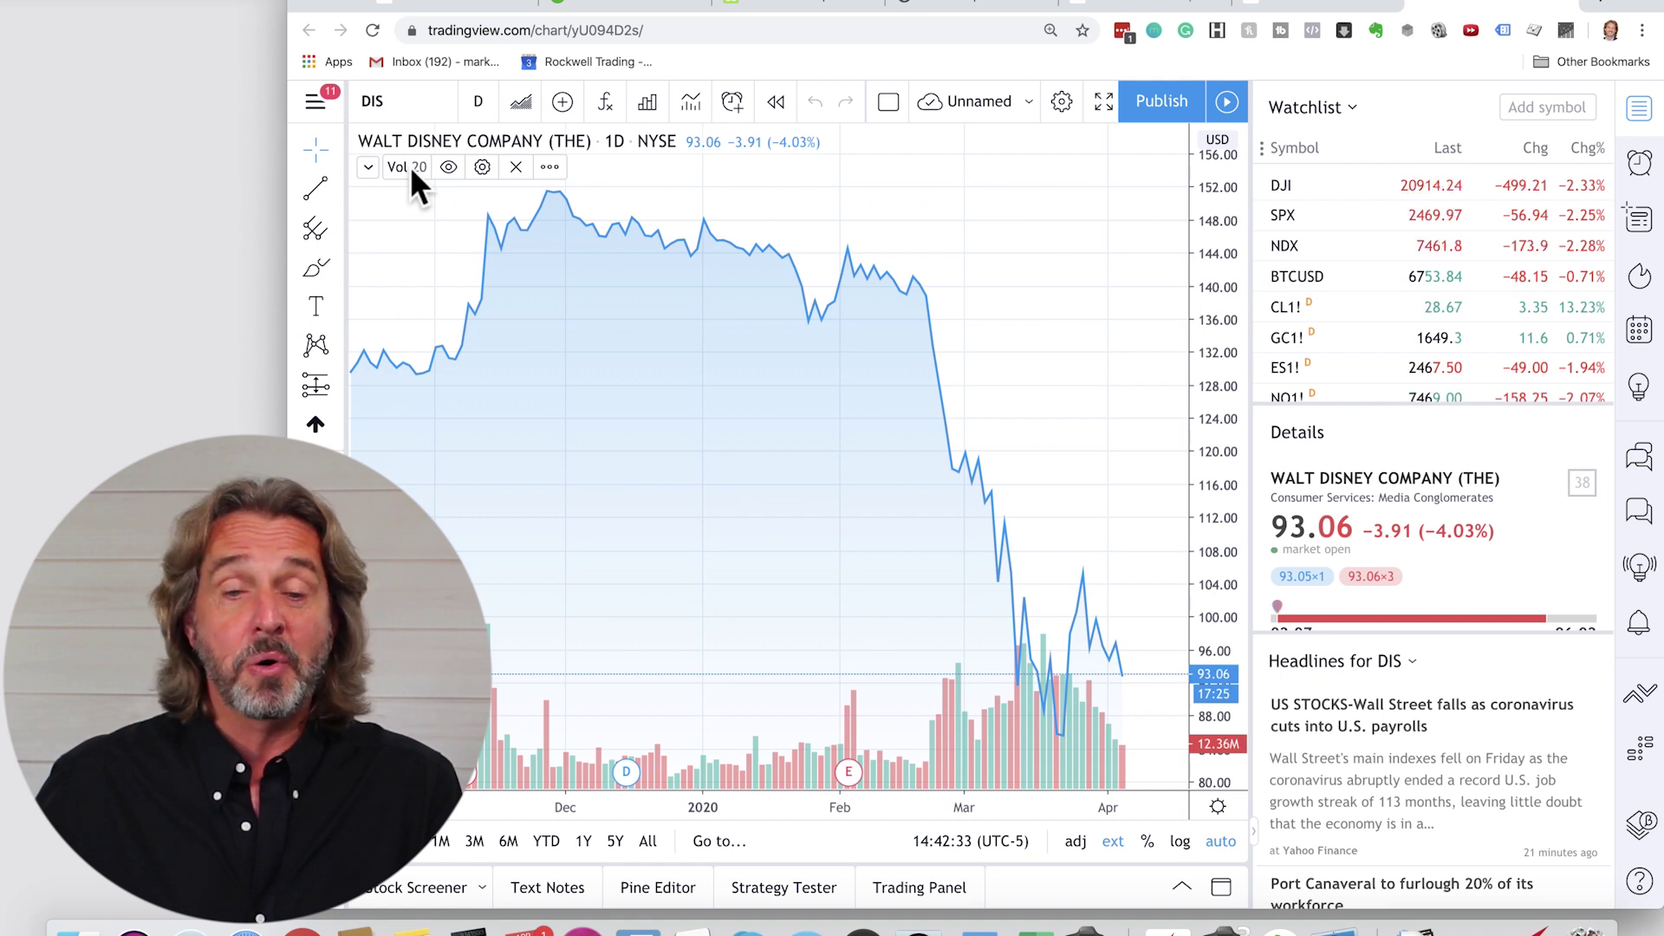
left_click(514, 167)
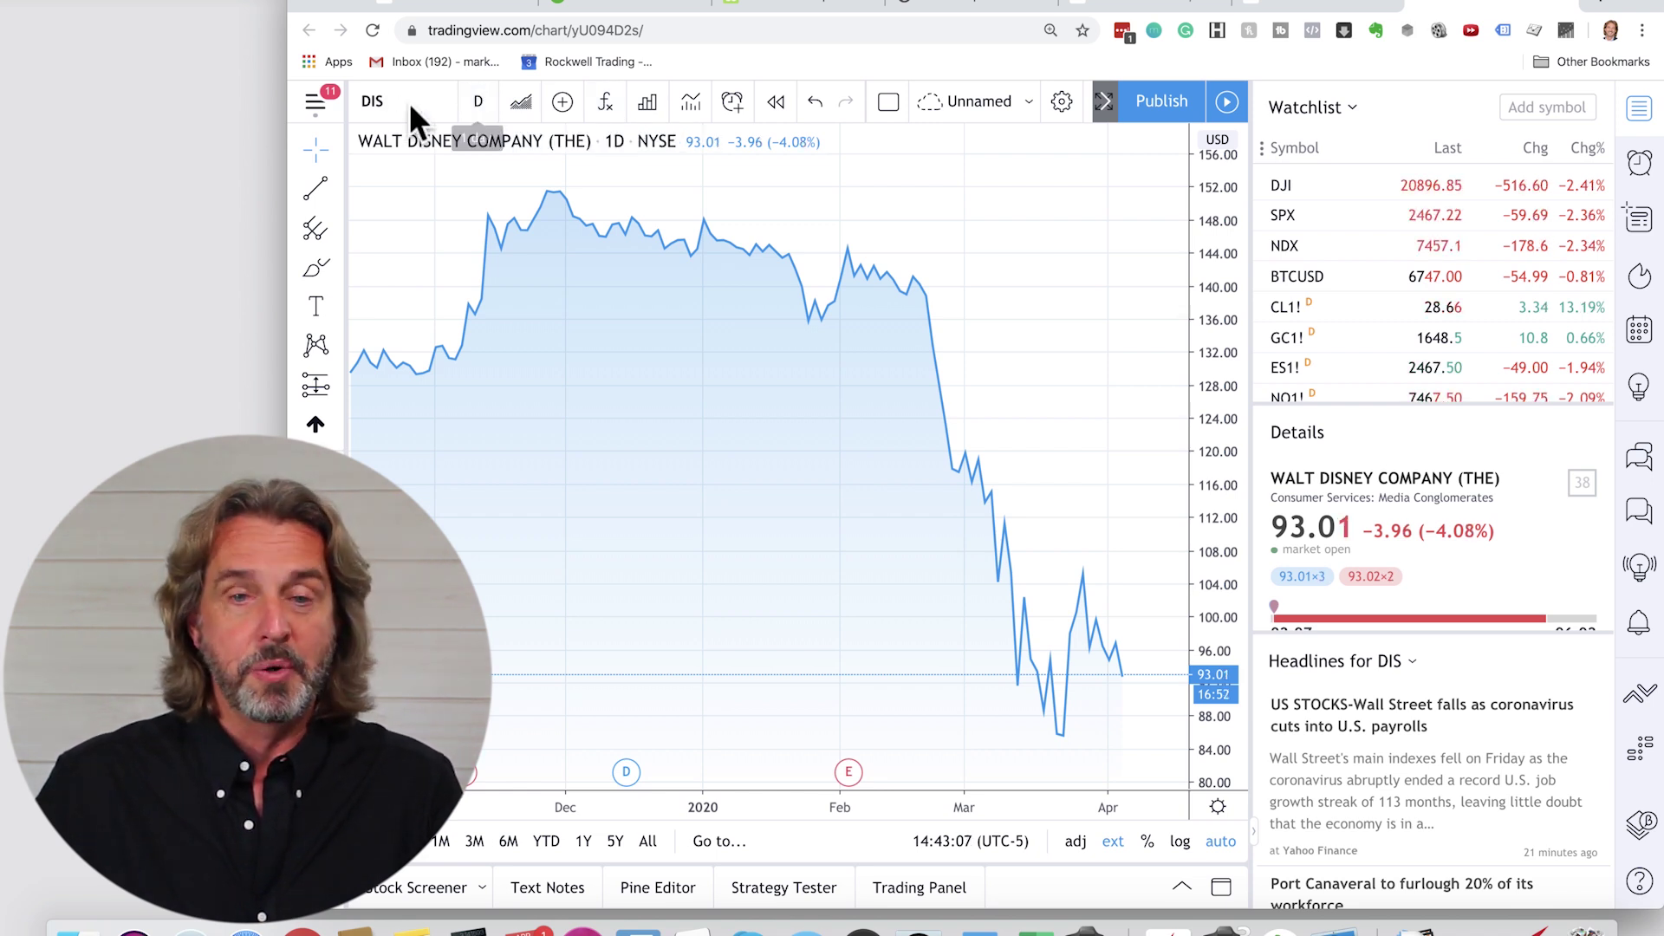
Find the built-in Relative Strength Index indicator by searching "rsi" and add it to the Walt Disney chart
left_click(606, 101)
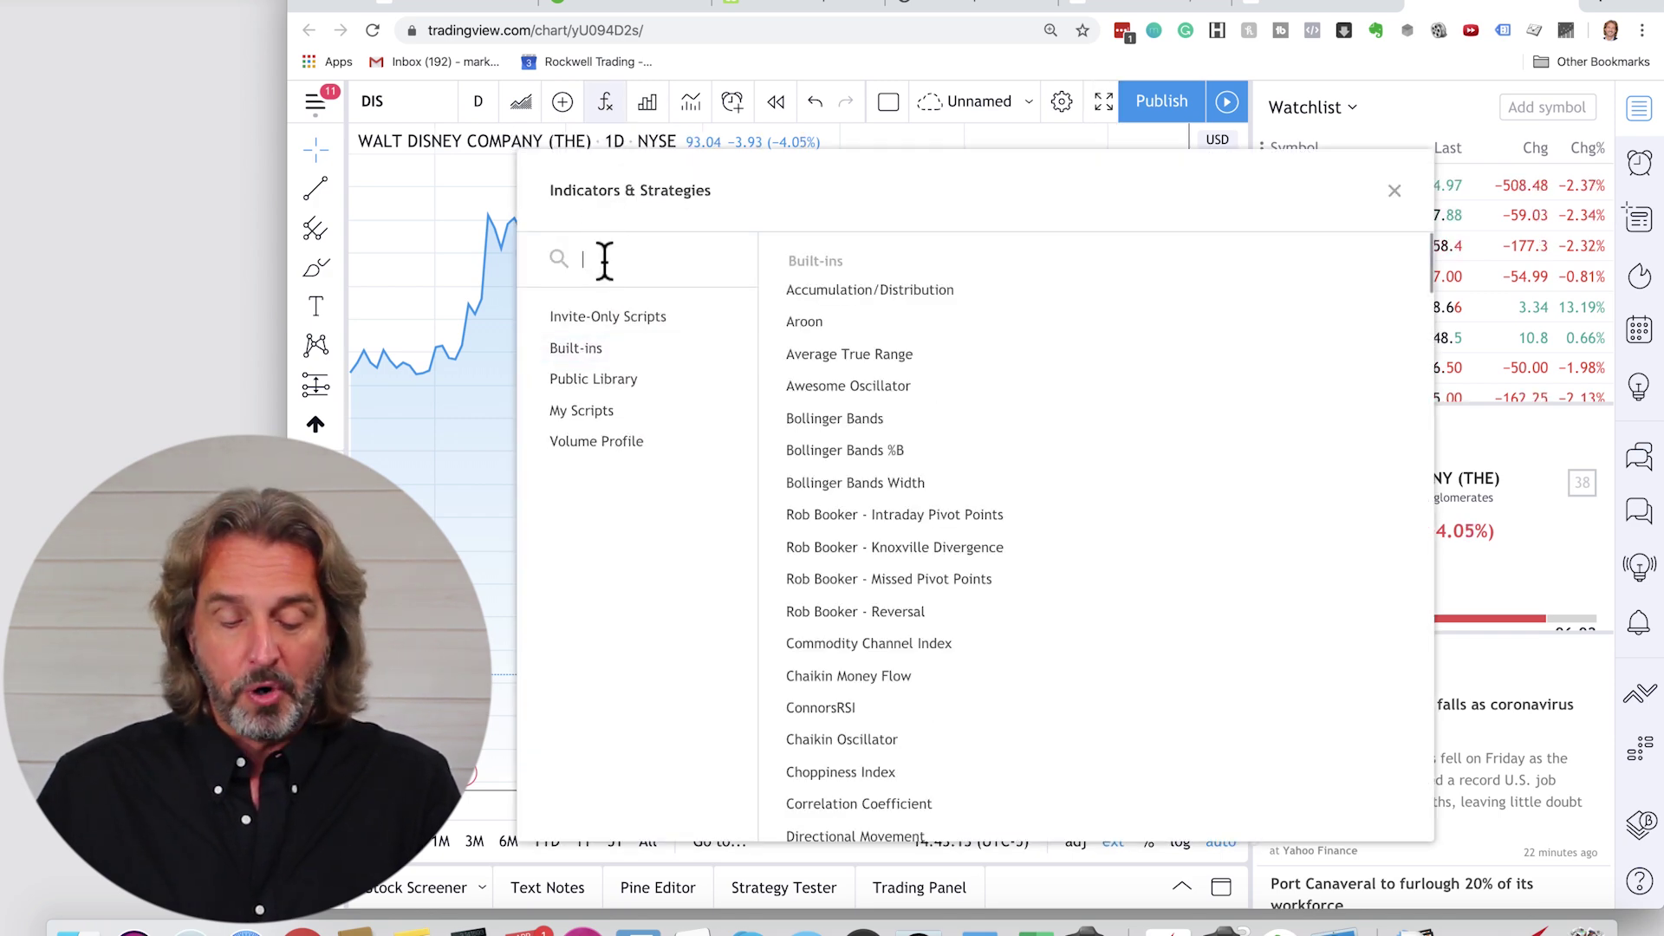
type("rsi")
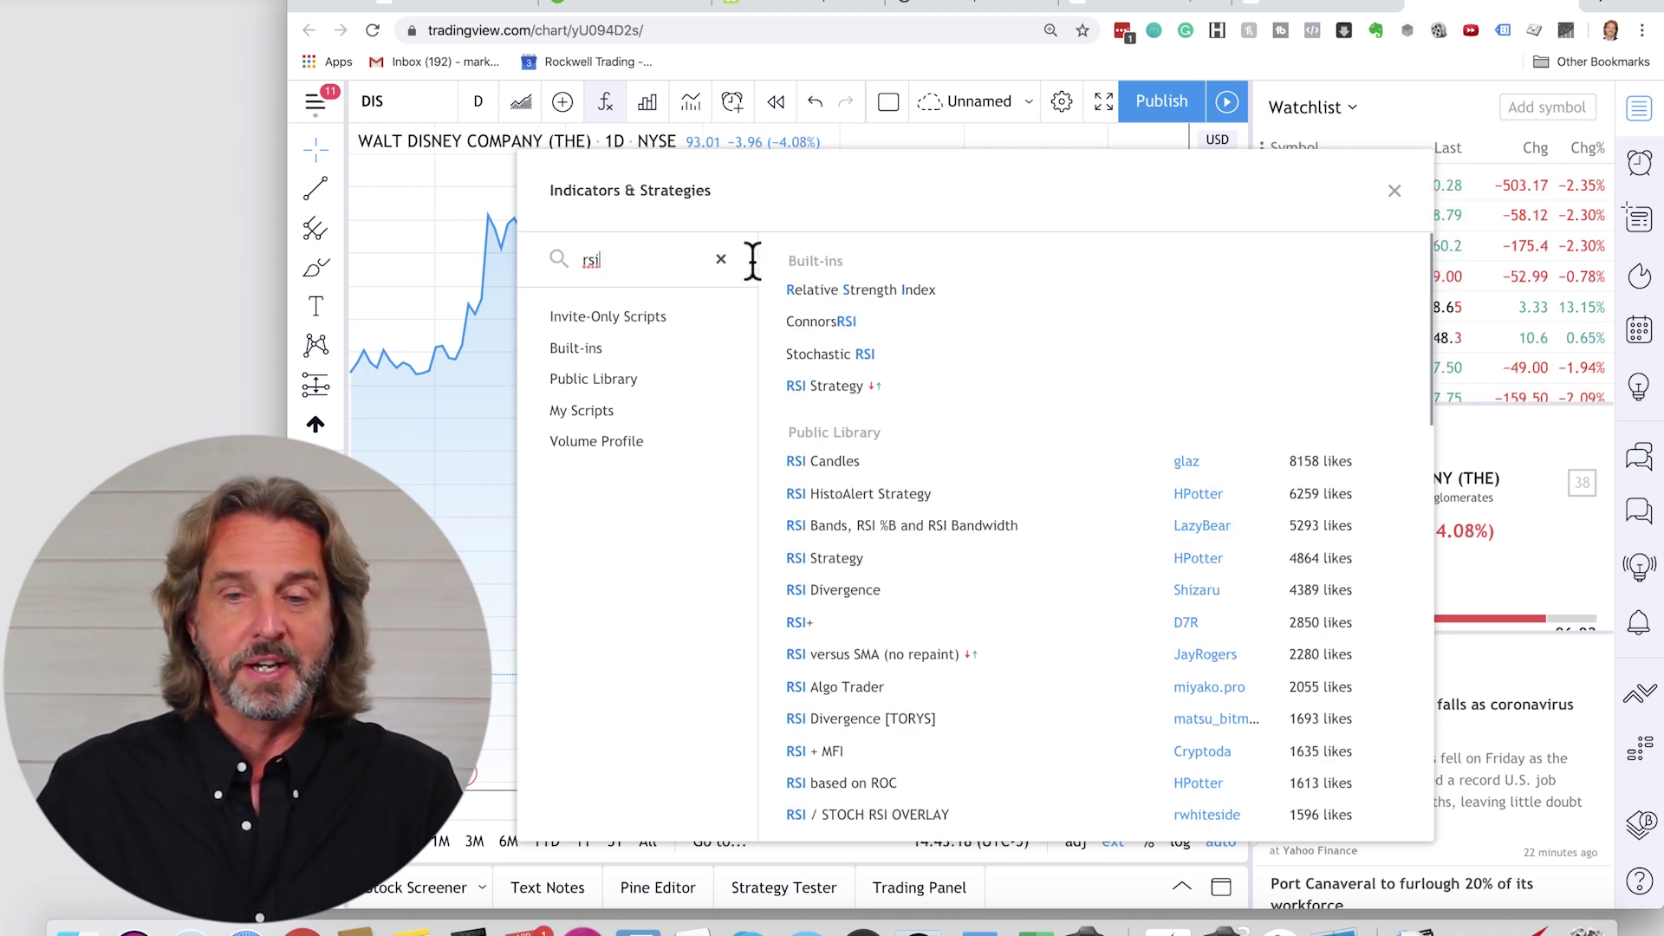
left_click(861, 295)
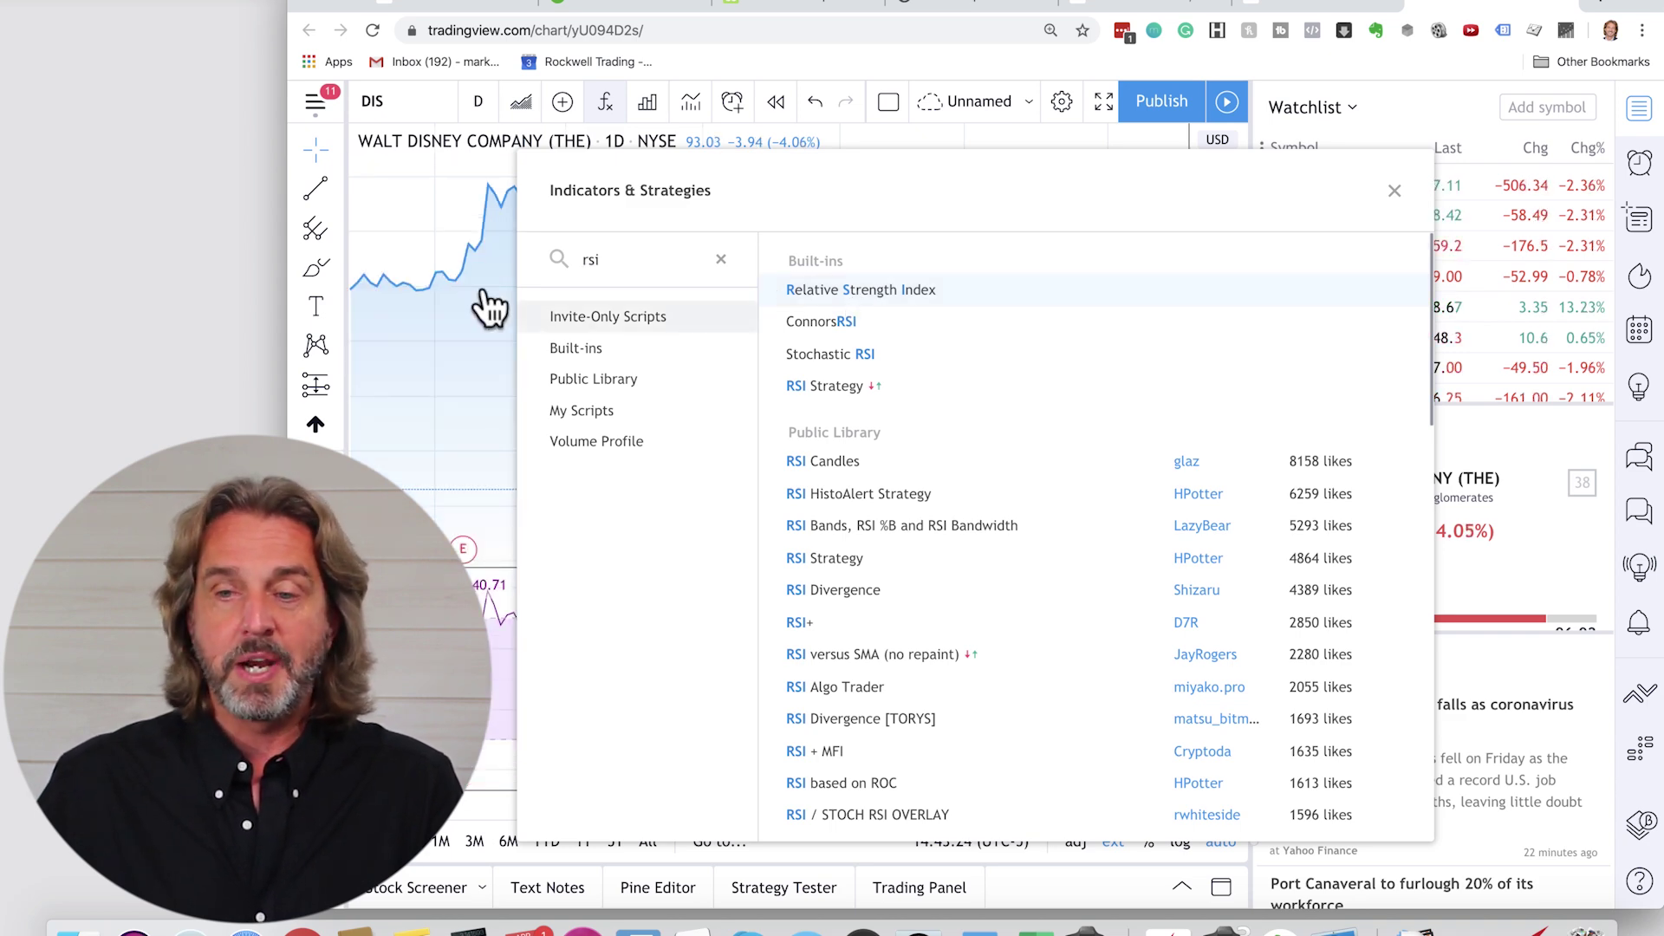
left_click(1394, 189)
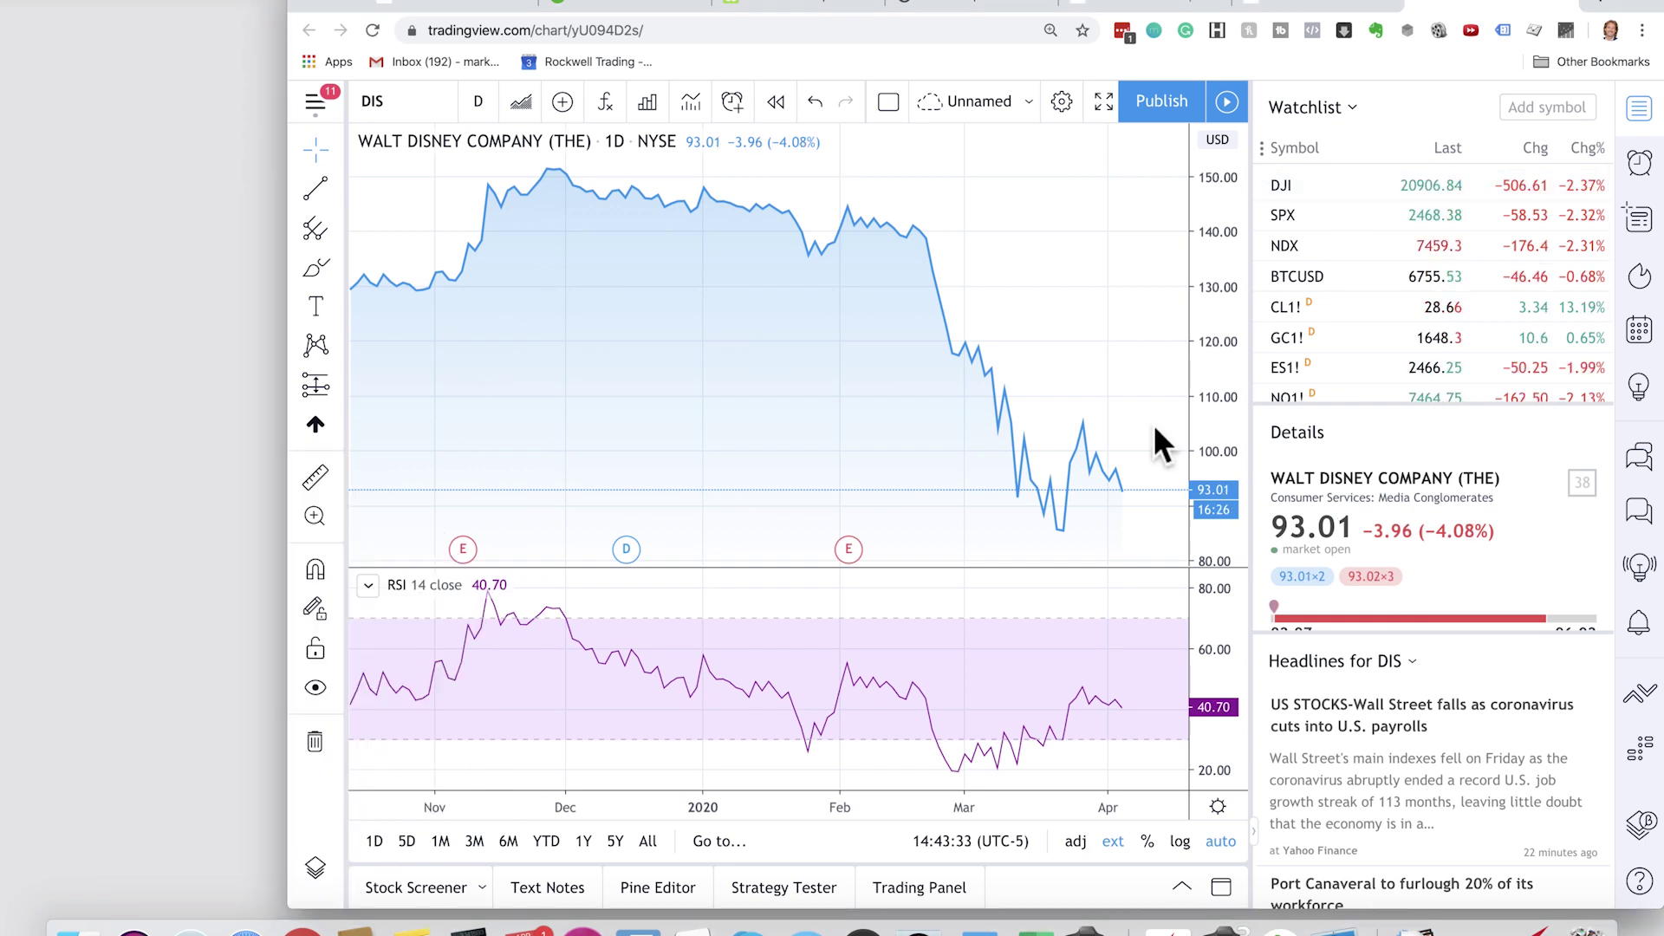
Set the length of the RSI indicator to 7
mouse_move(420, 606)
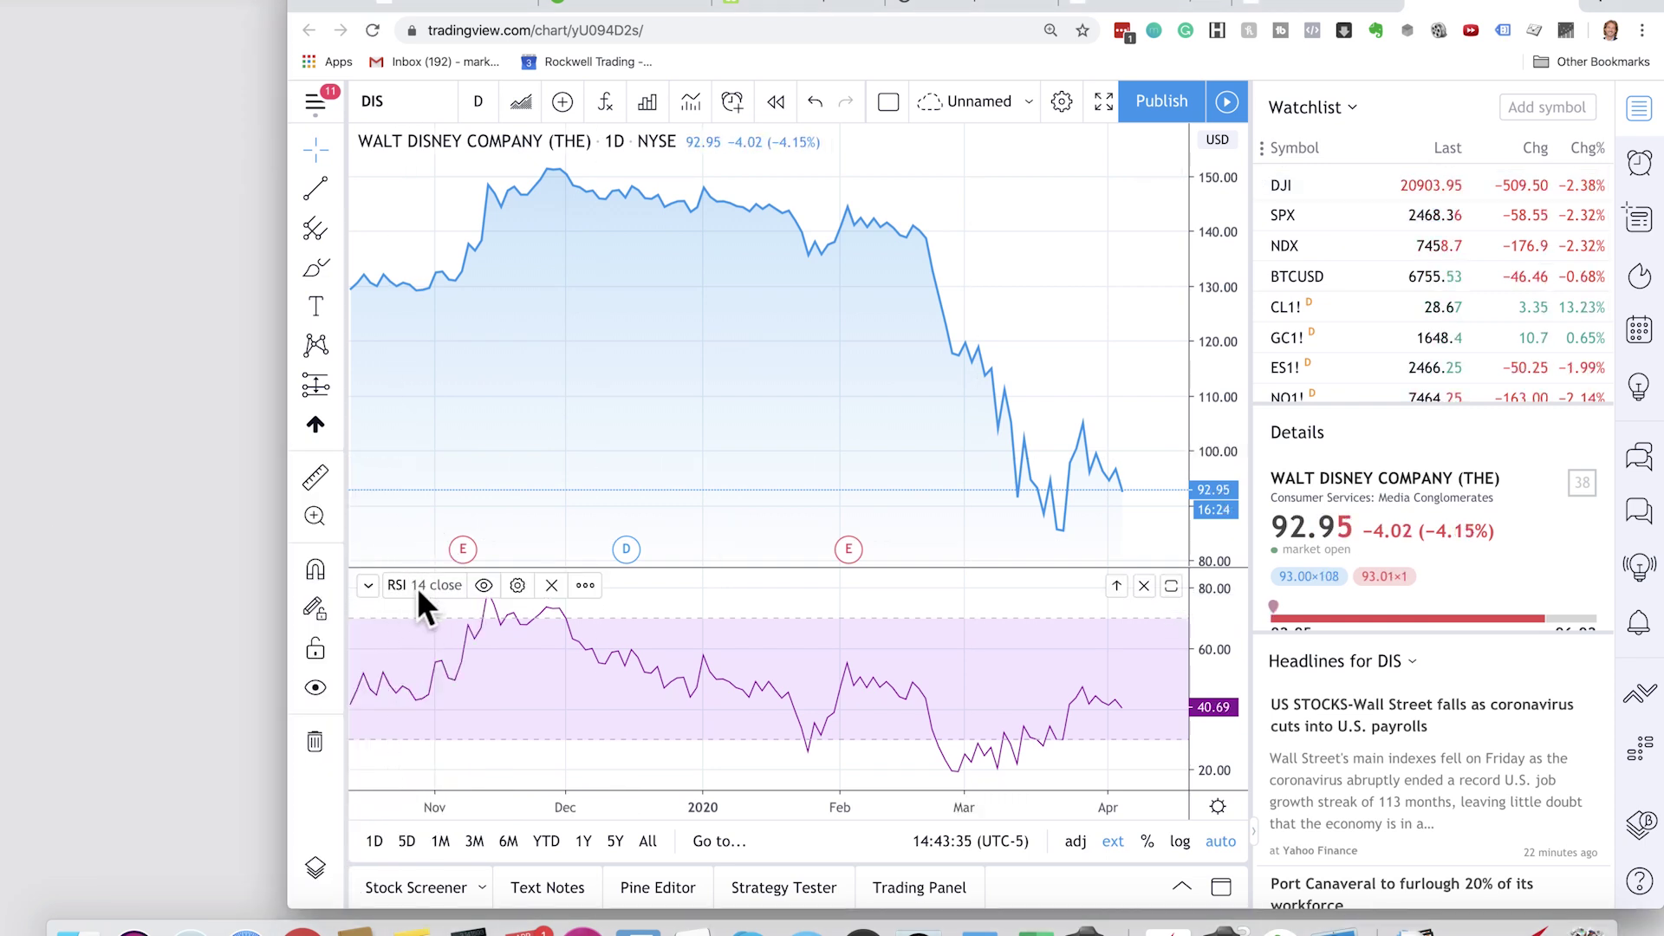
left_click(516, 585)
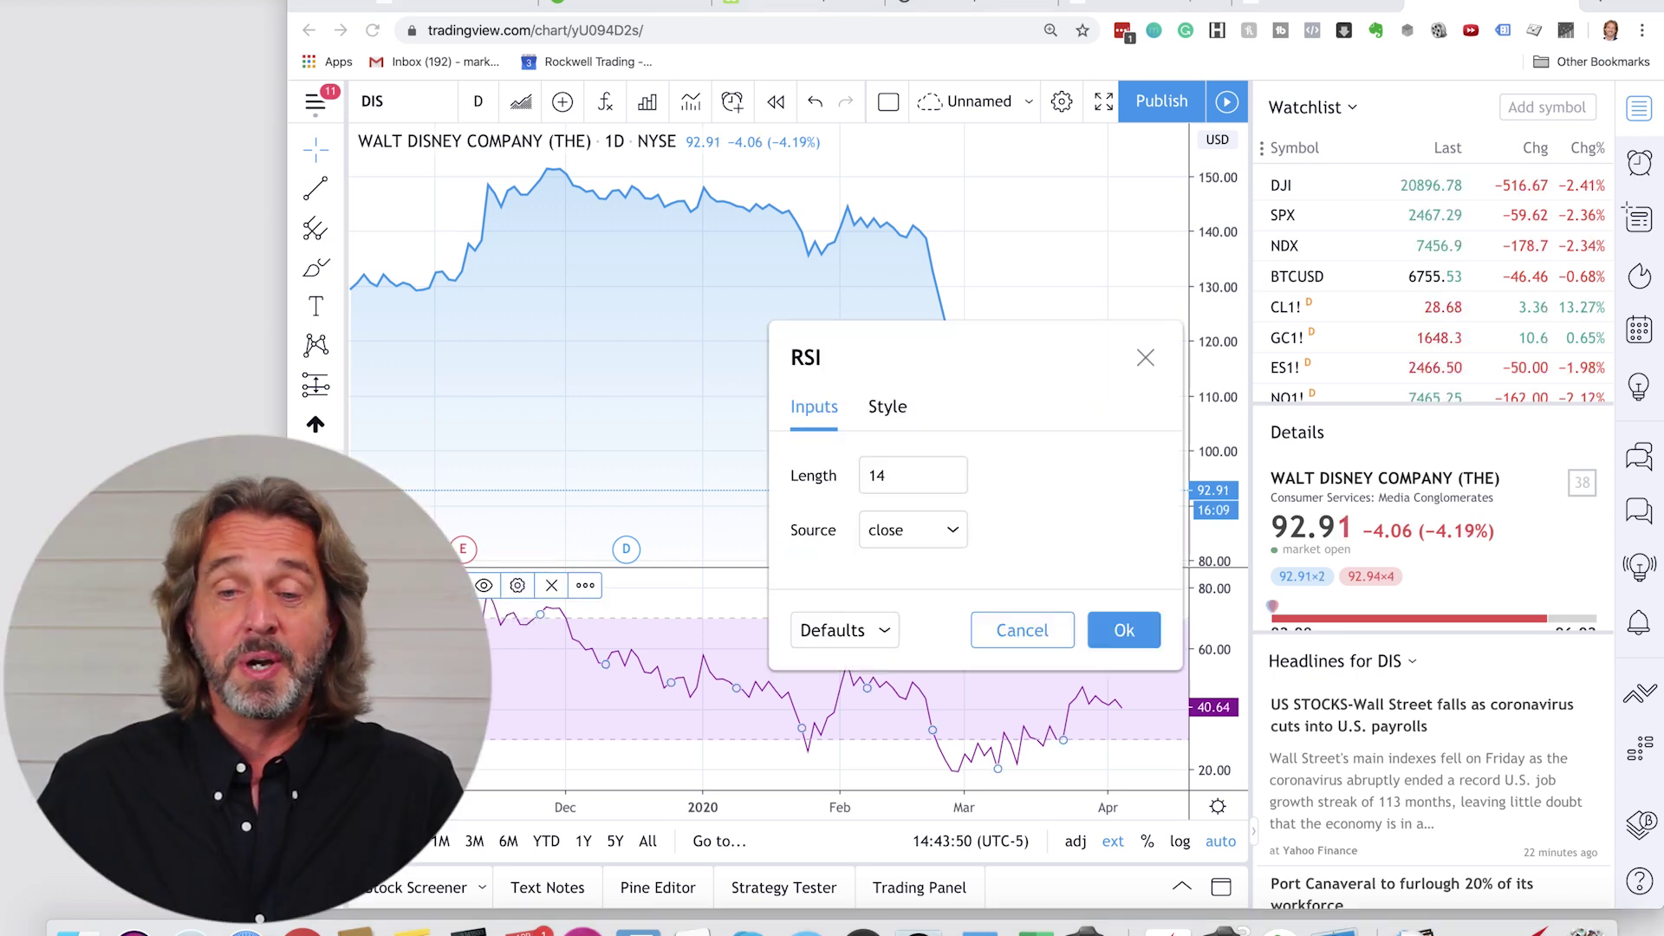
left_click(894, 472)
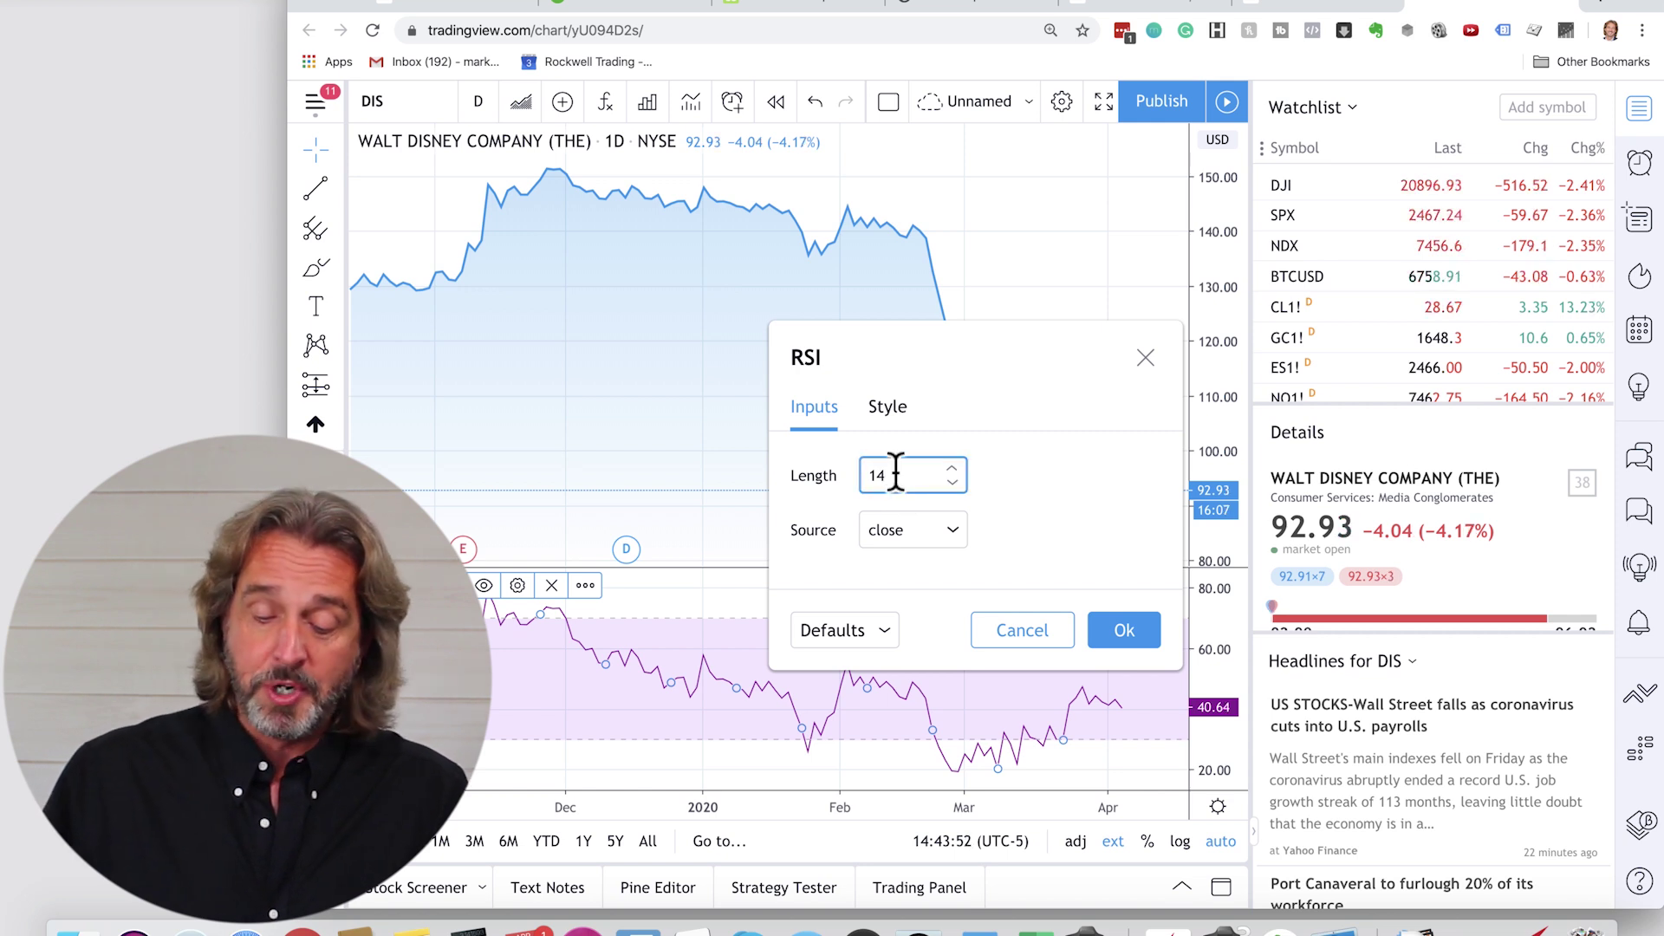
key("BackSpace")
key("BackSpace")
type("7")
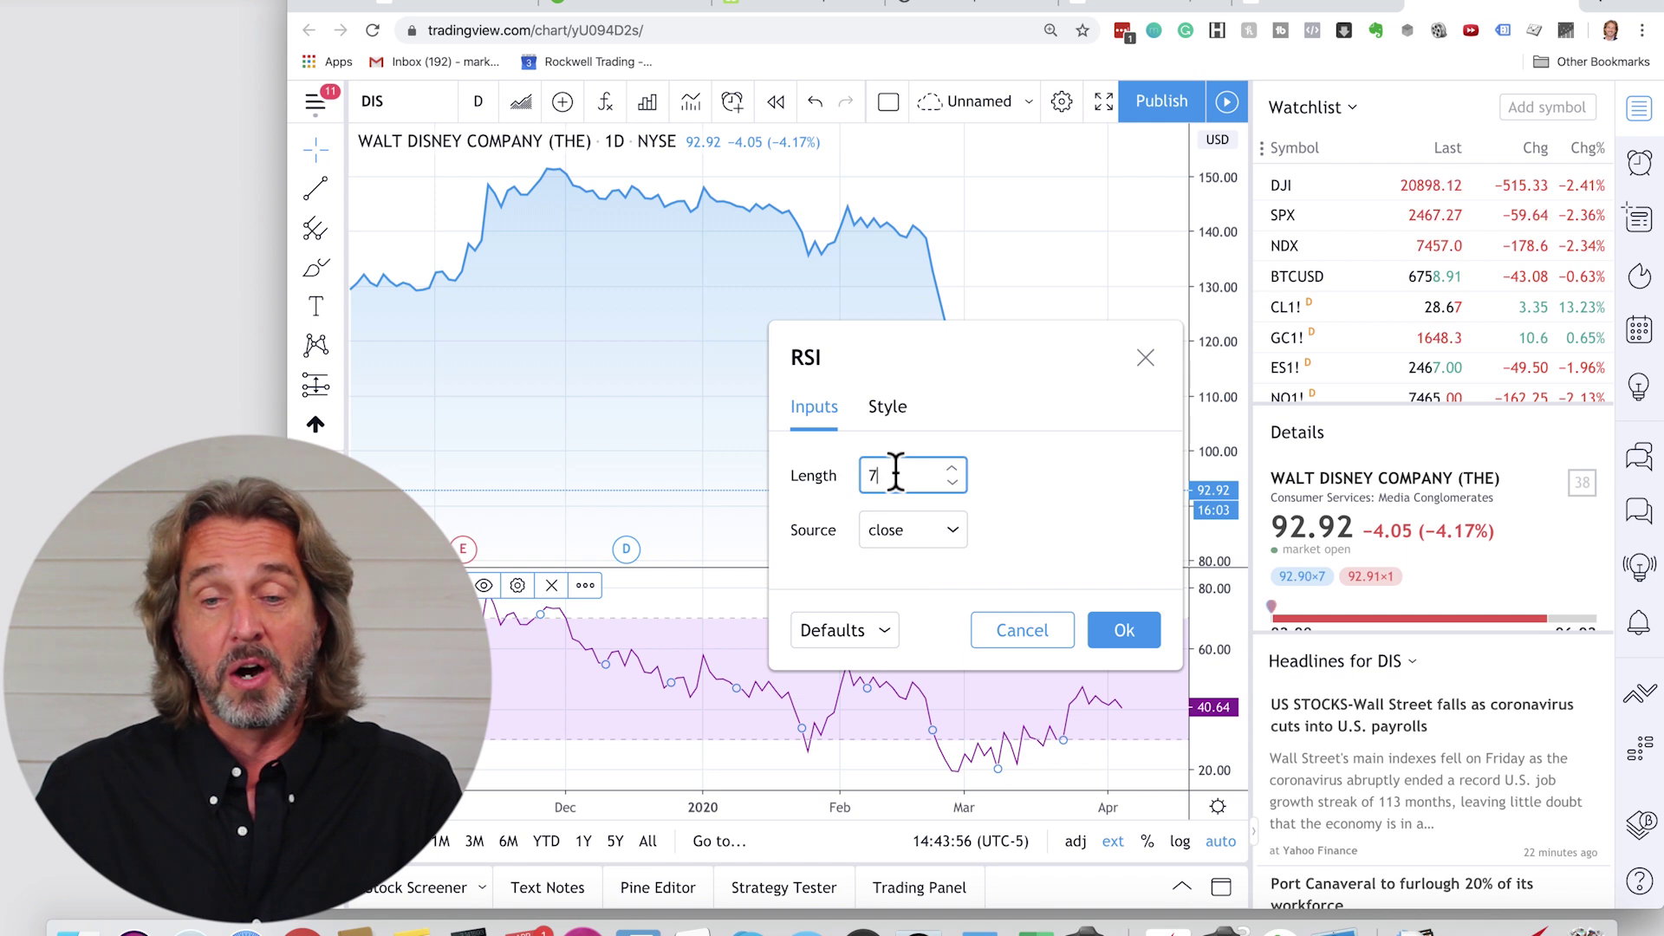
Thicken the RSI plot line to the third thickness level in the indicator's style settings
left_click(888, 405)
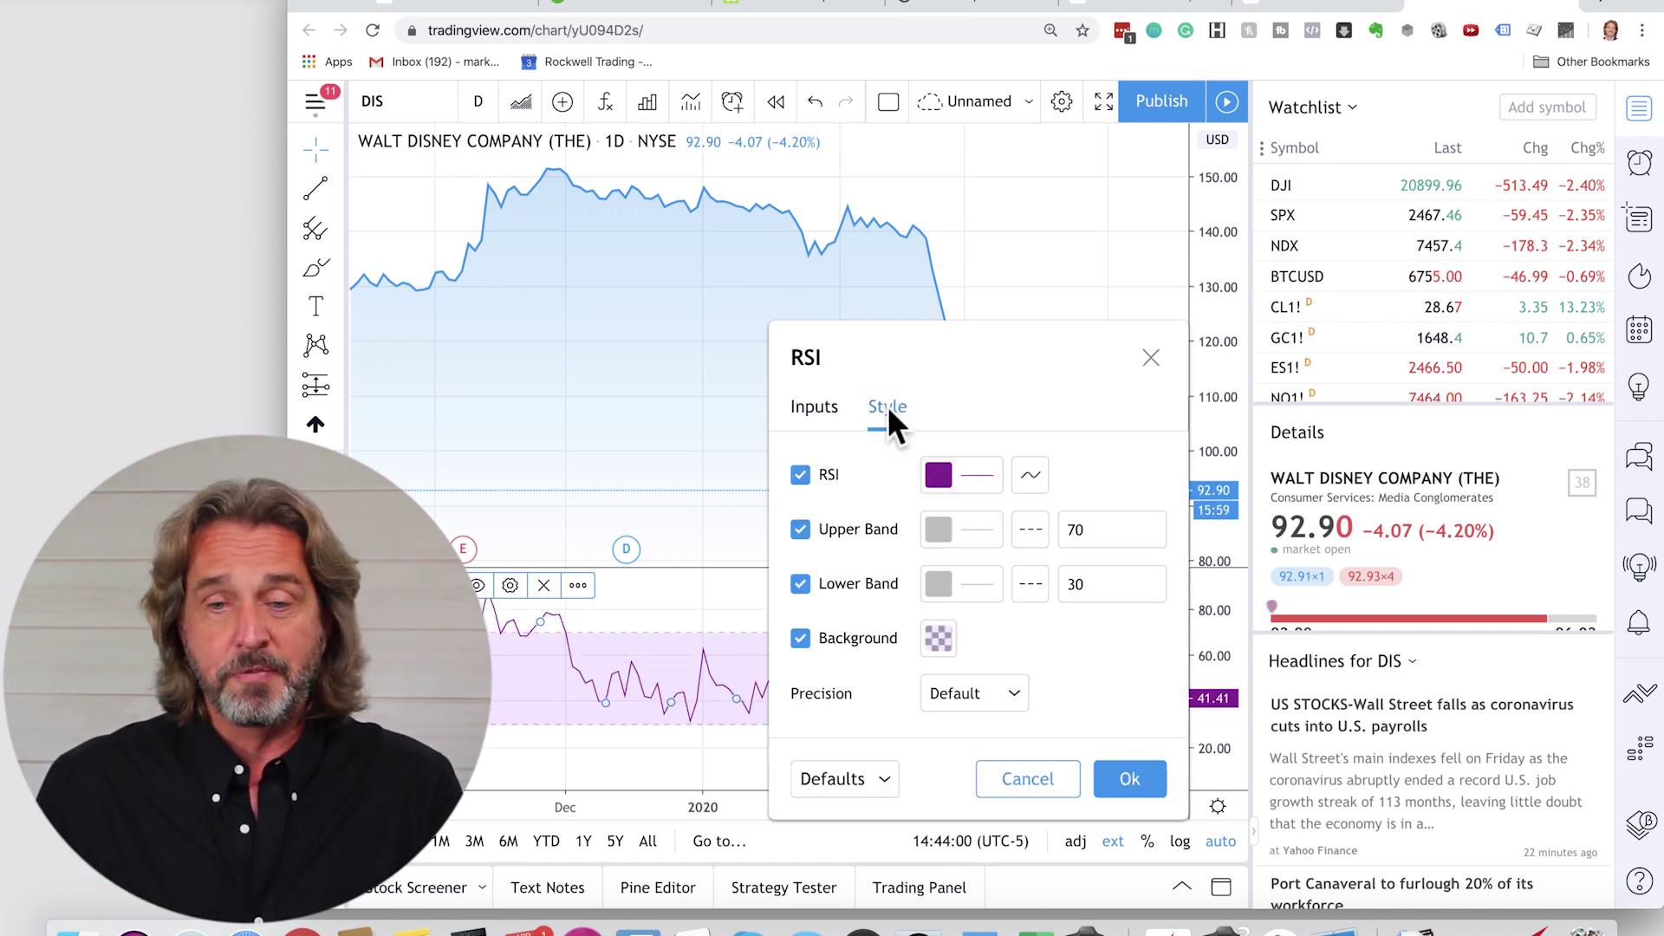
left_click(1029, 473)
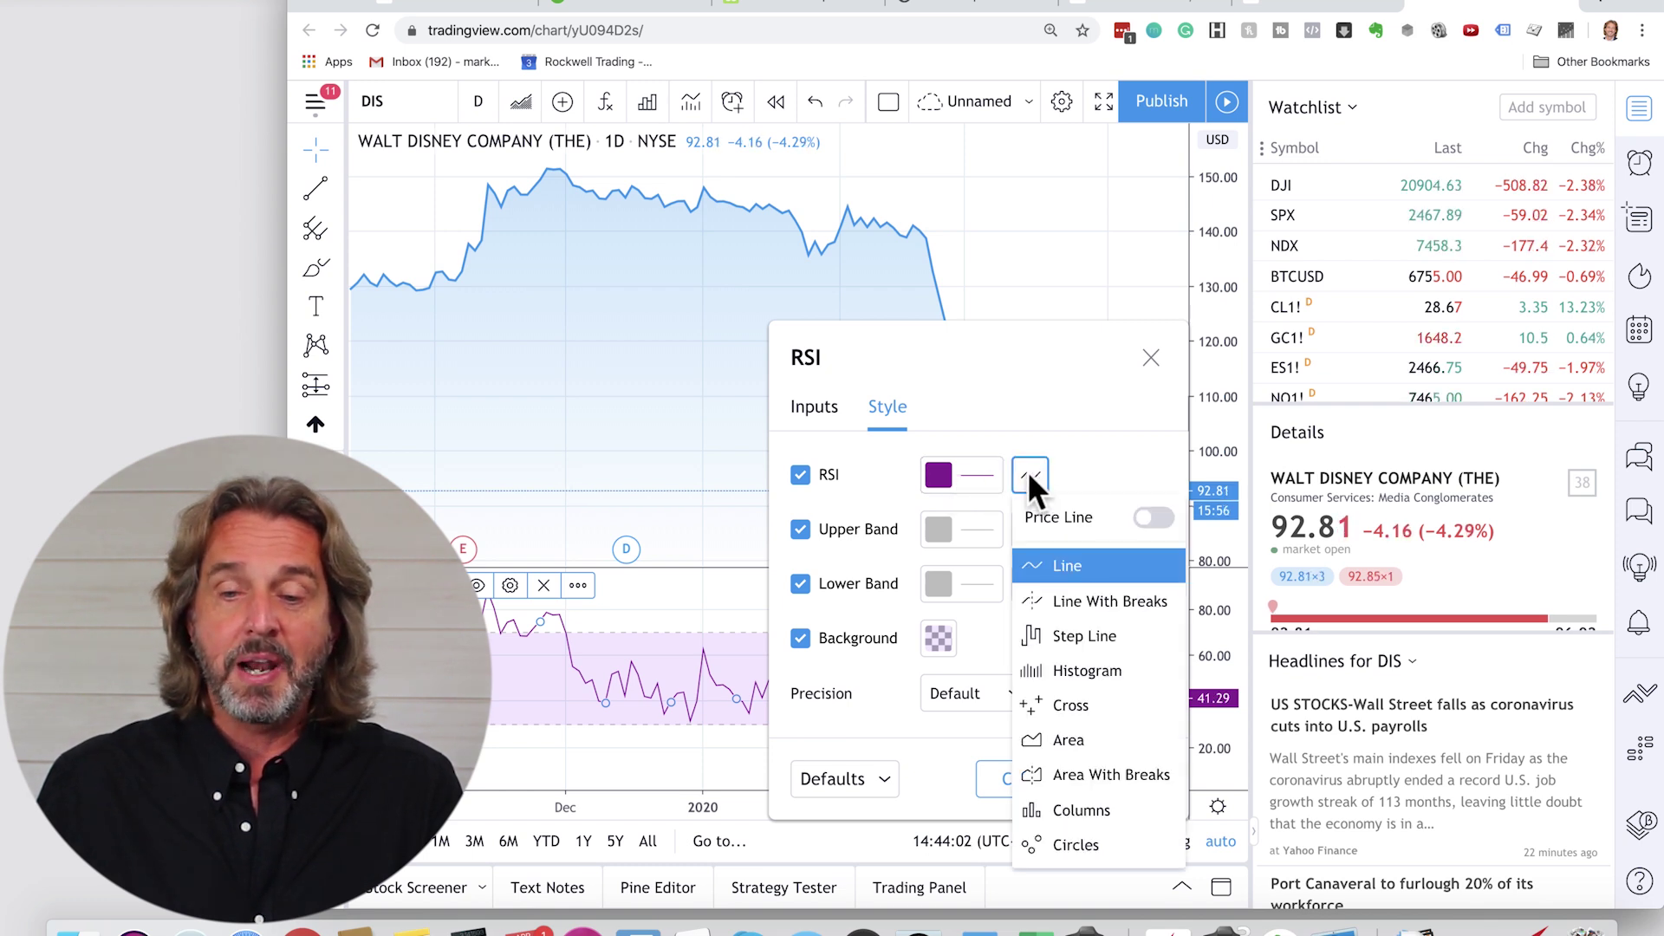
left_click(978, 474)
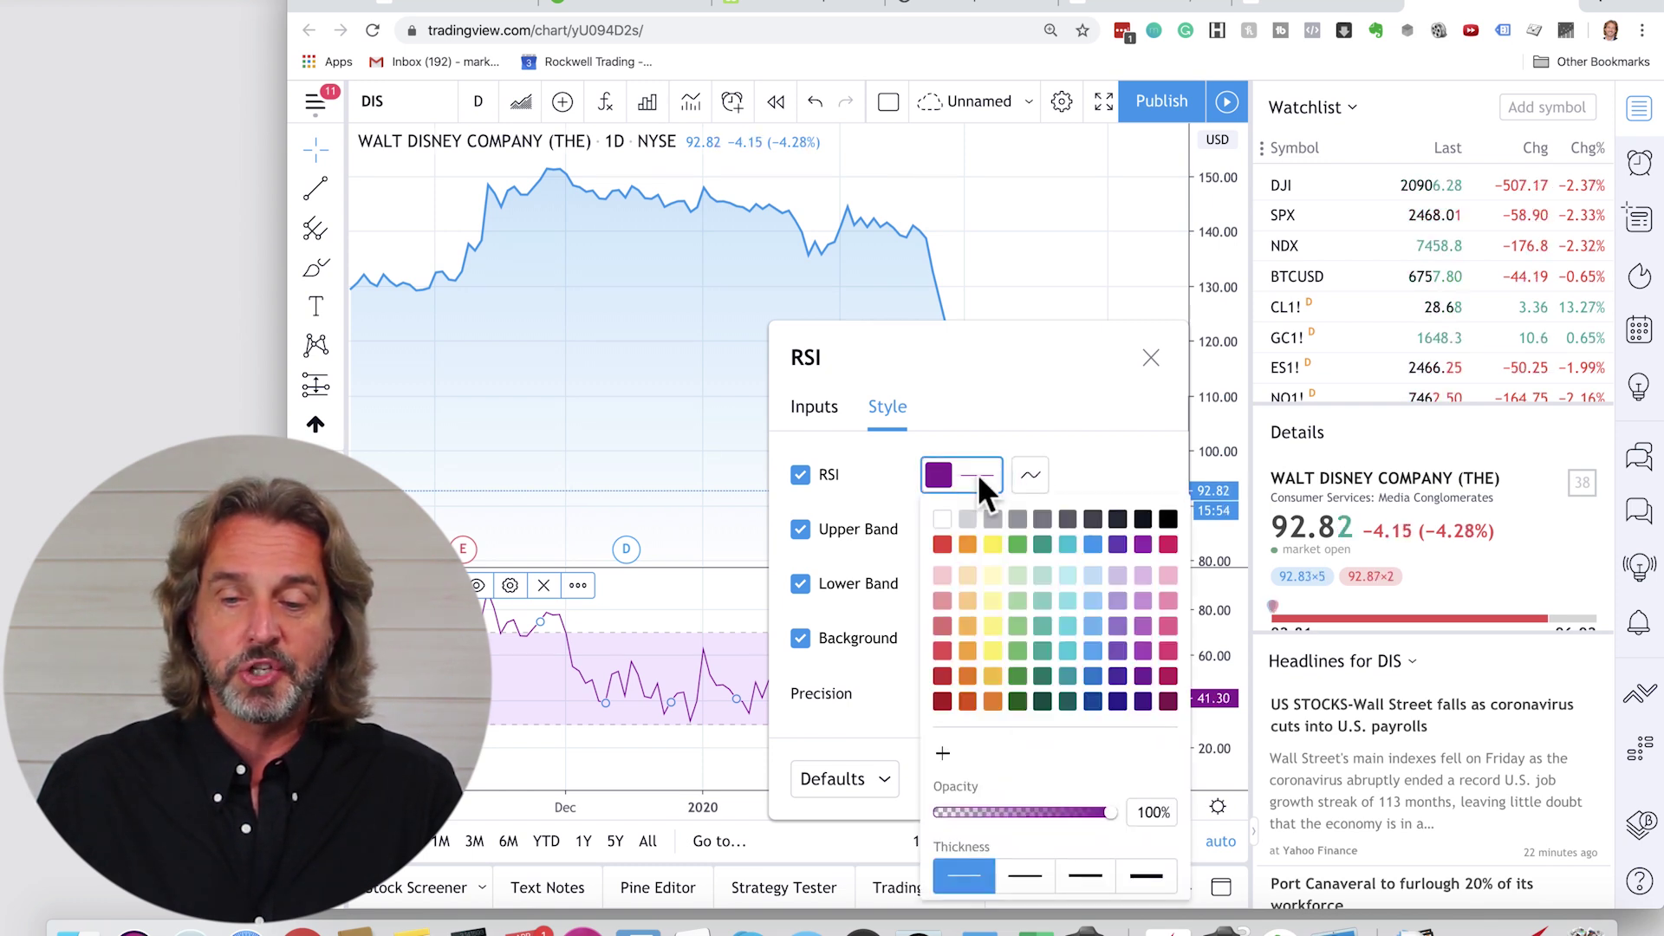
left_click(1082, 872)
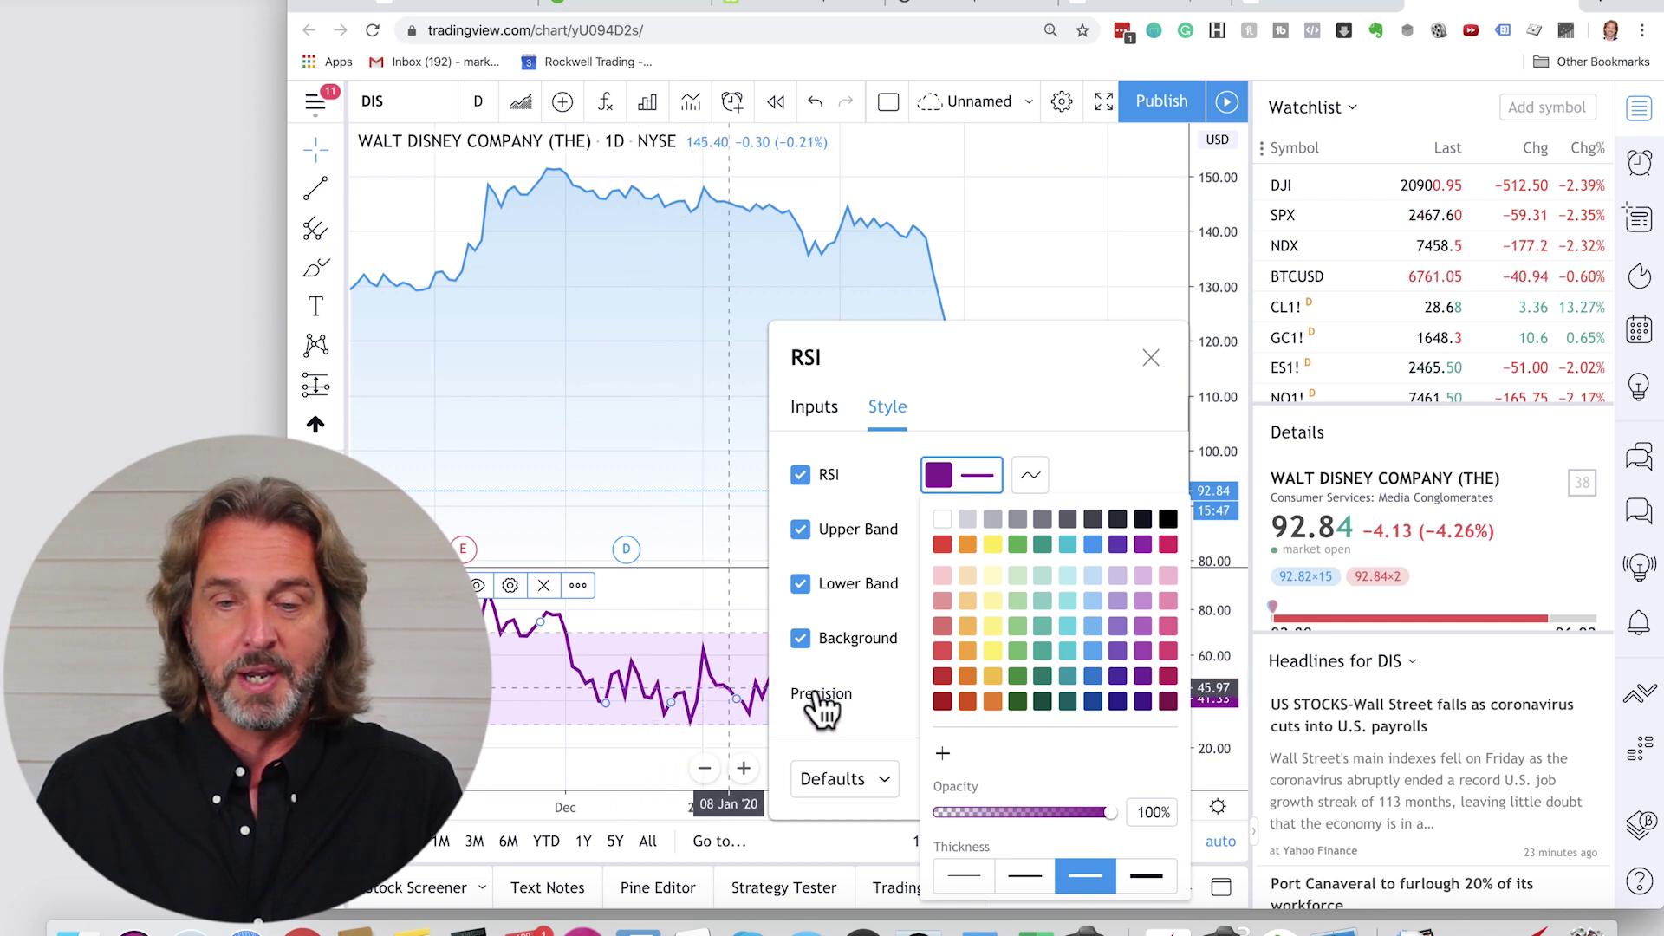
left_click(886, 540)
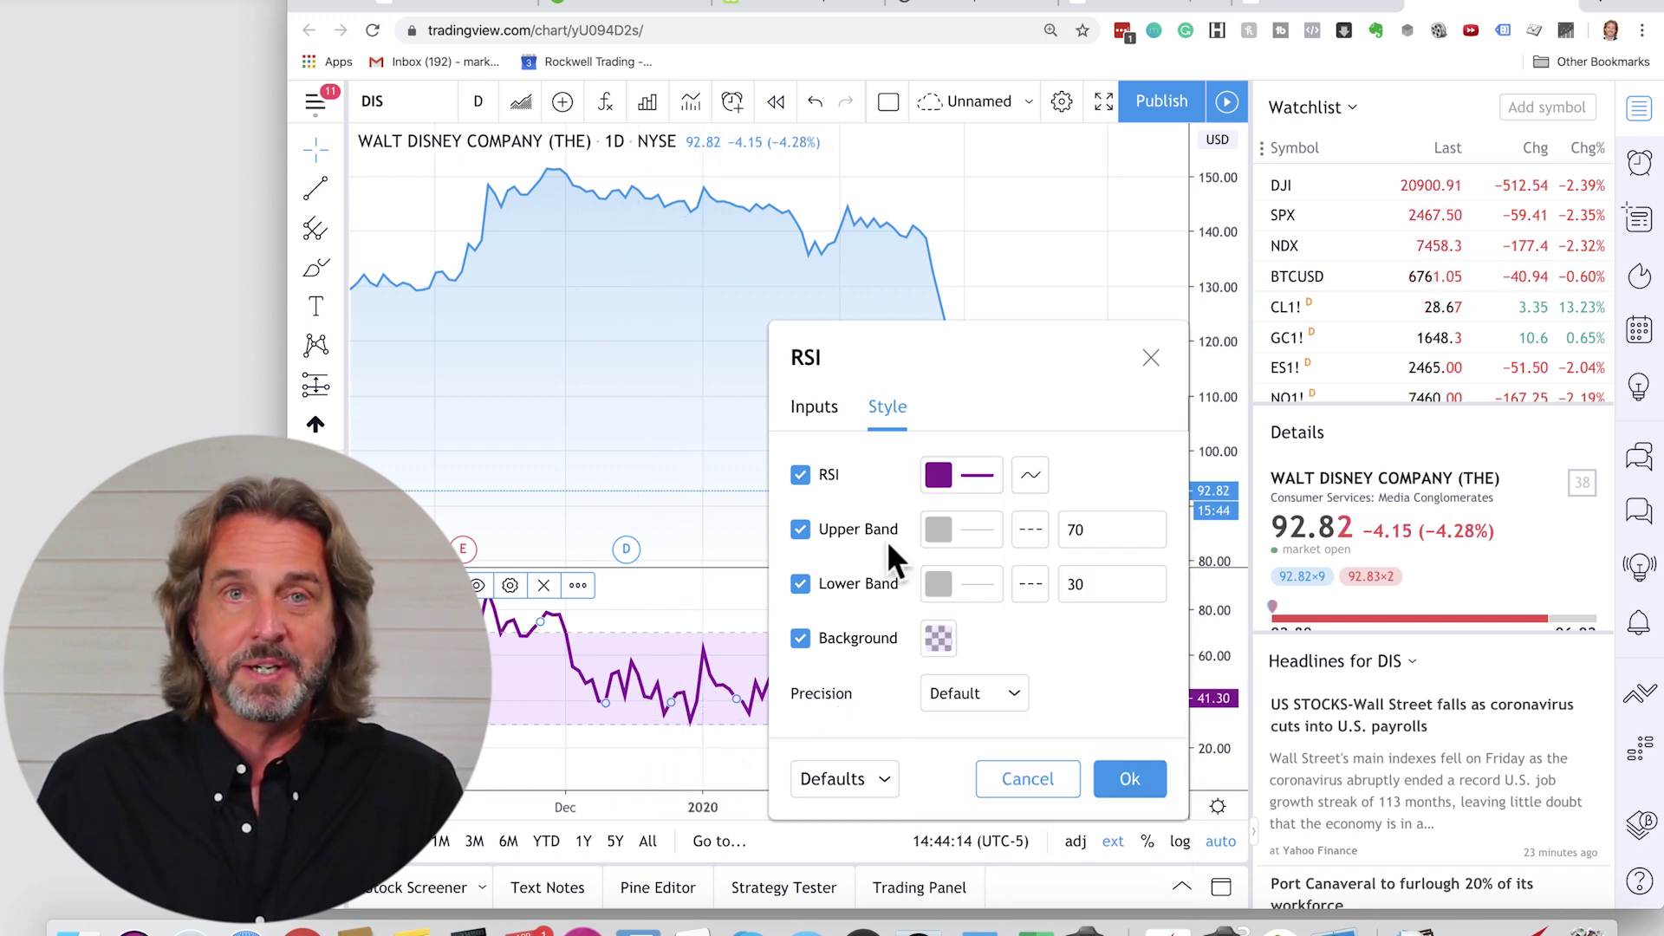
Set the RSI upper band to 100 and the lower band to 50
double_click(1094, 520)
key("BackSpace")
type("100")
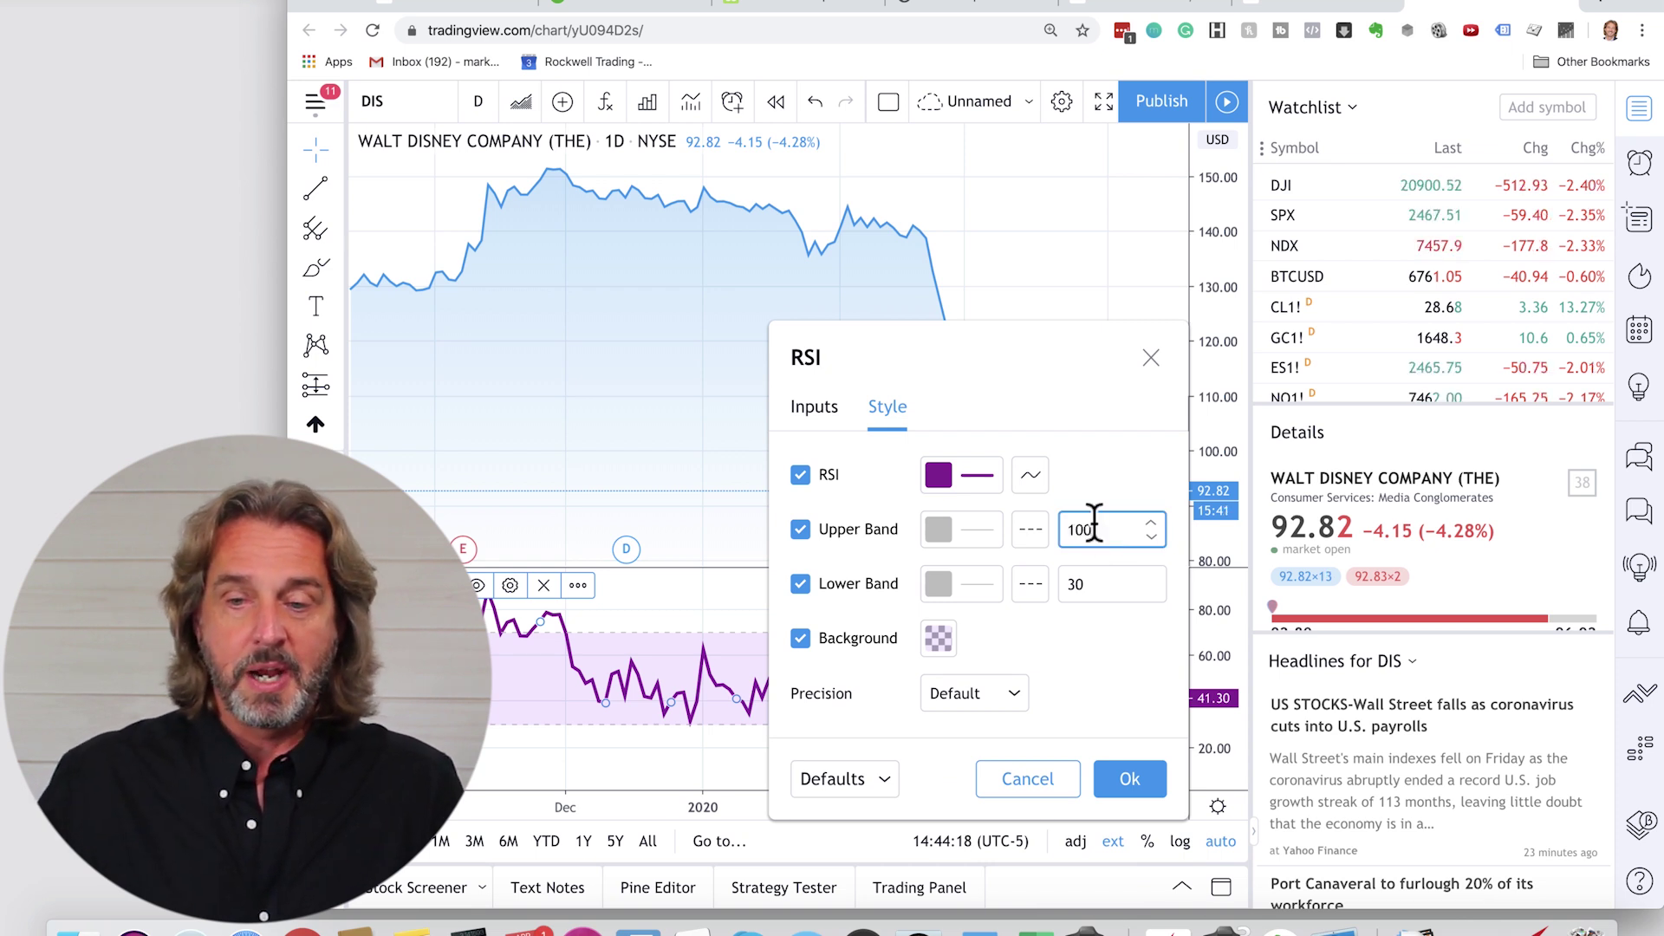
left_click(1104, 580)
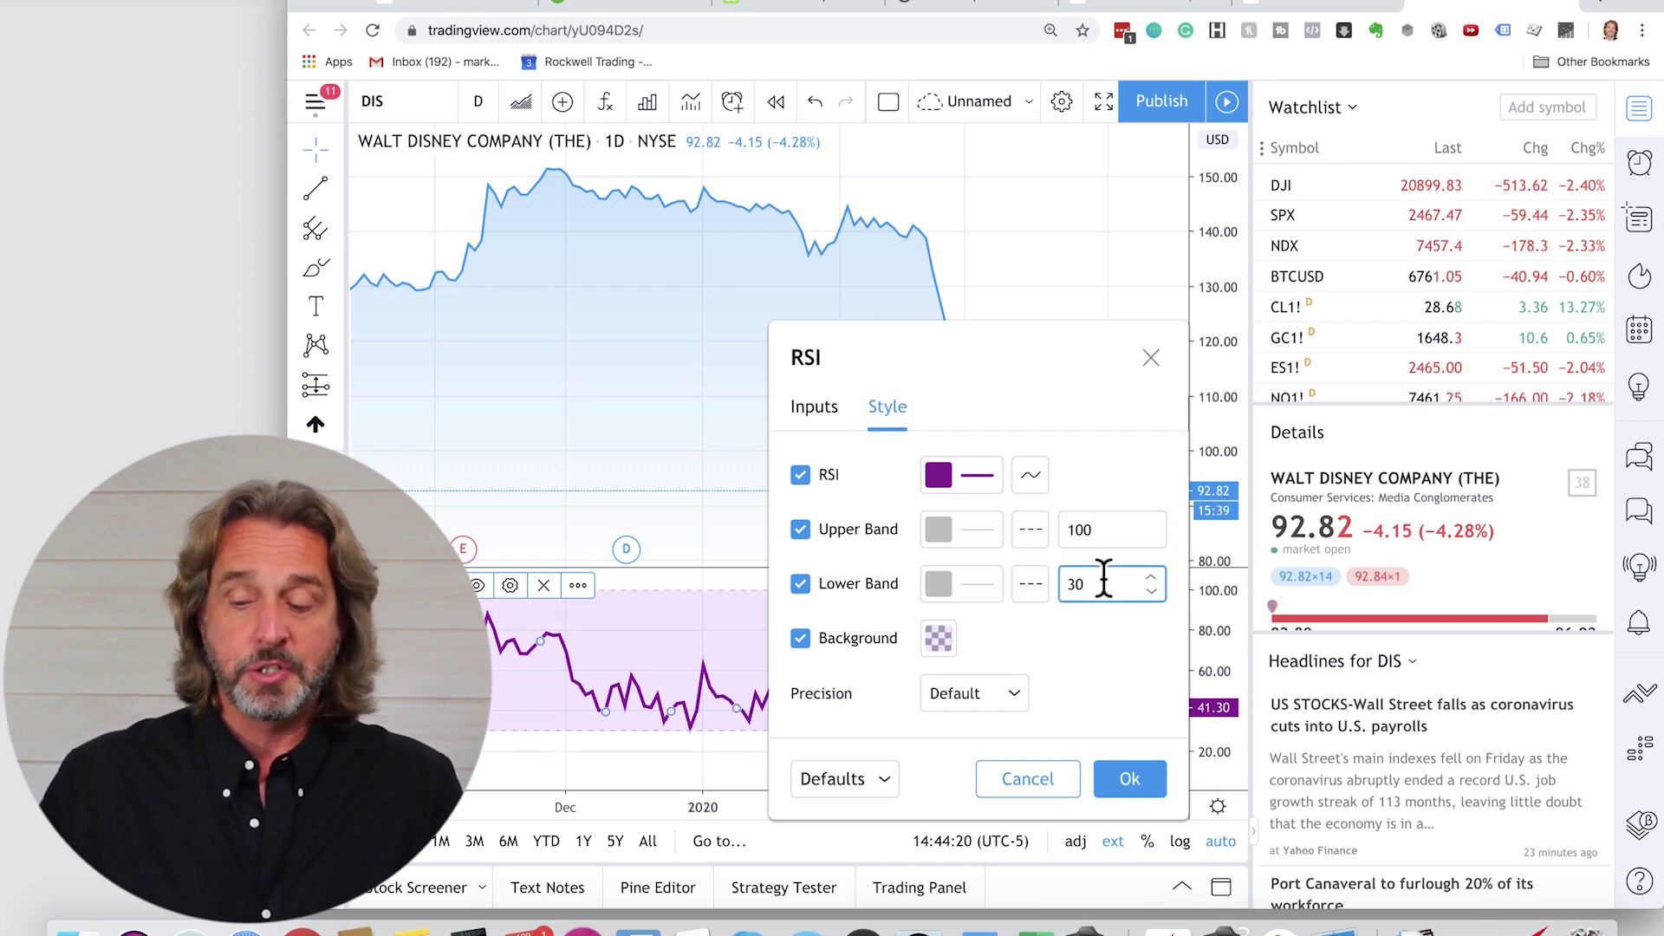
key("BackSpace")
key("BackSpace")
type("50")
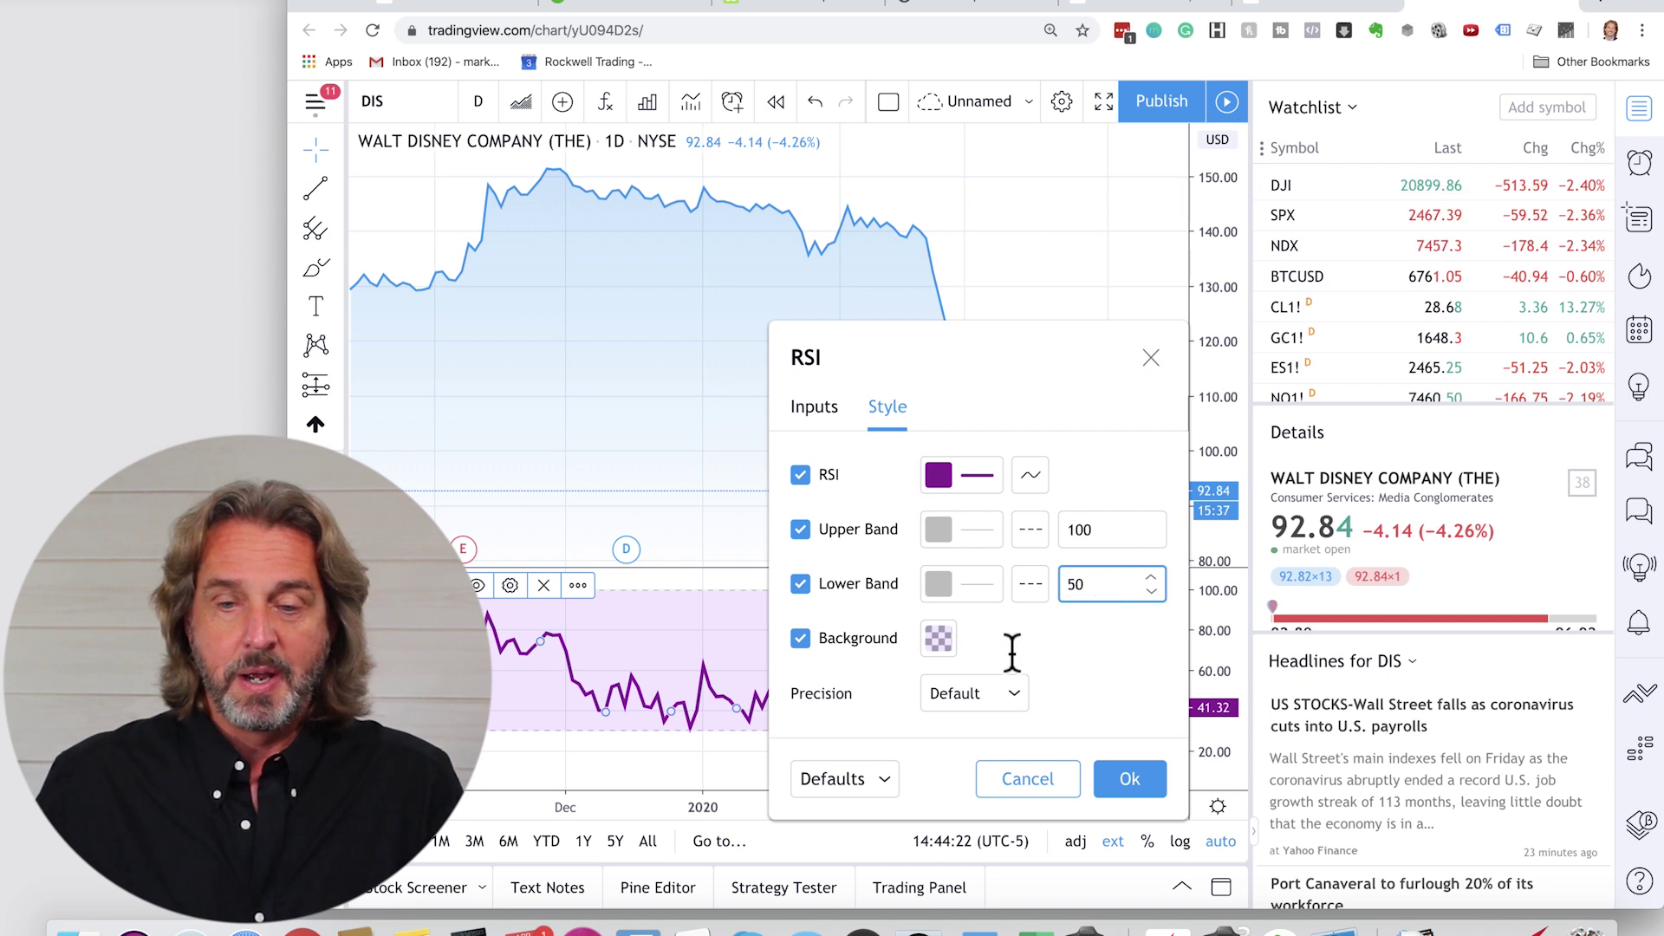
Color the RSI background green with 20% opacity and apply the indicator settings
left_click(944, 642)
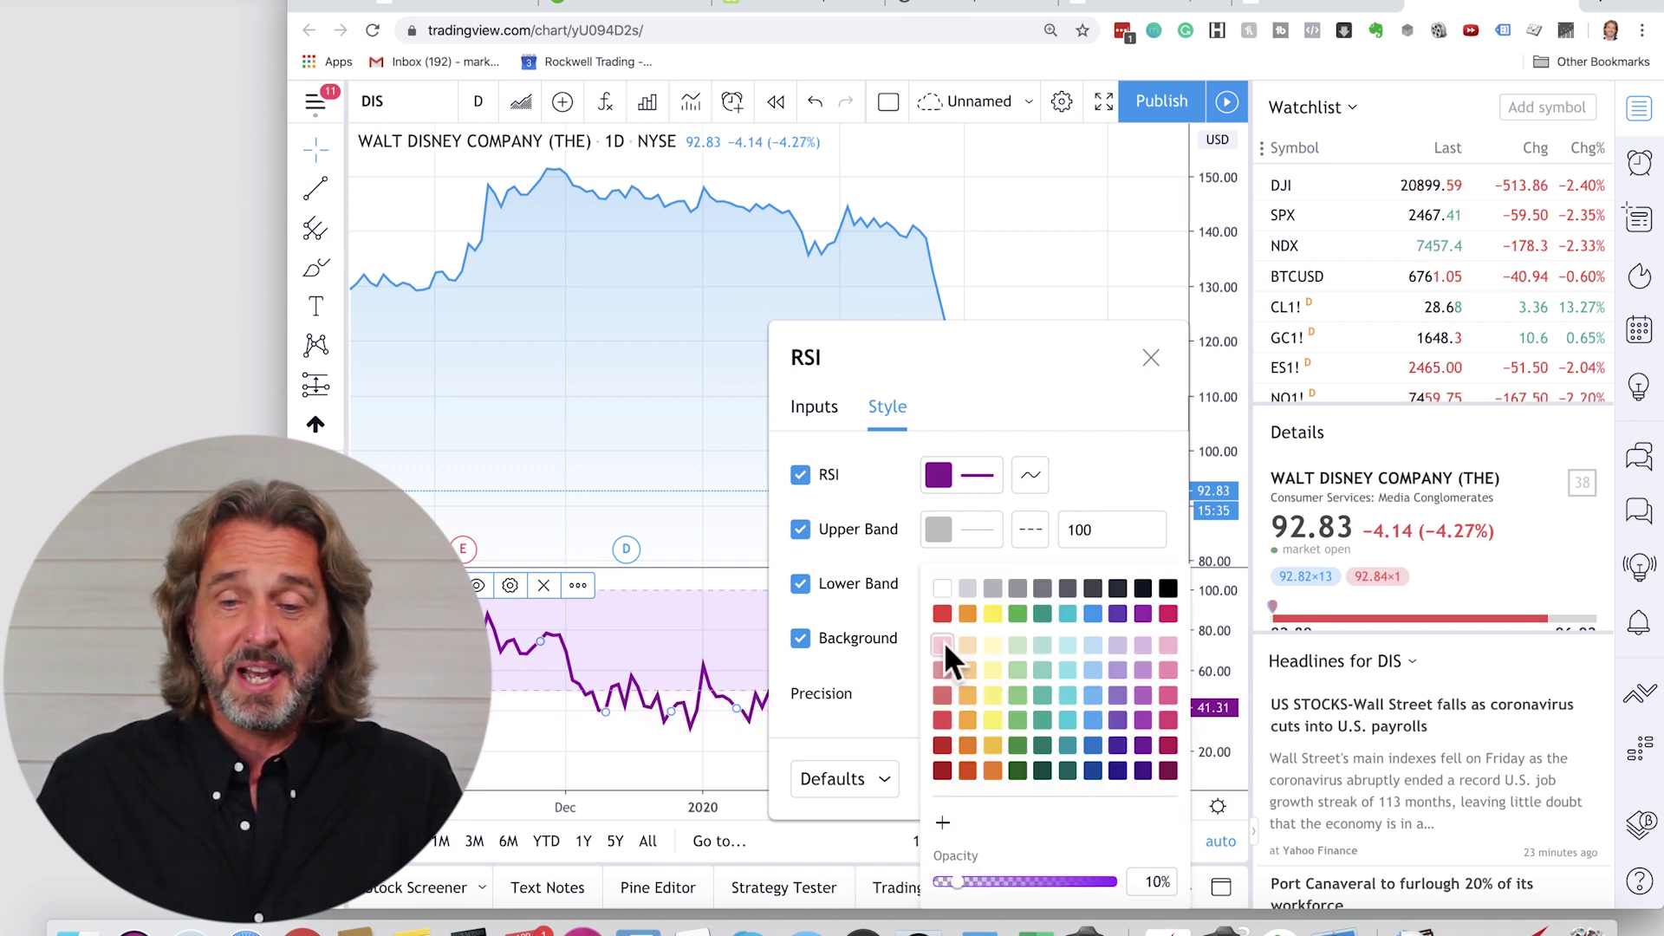
left_click(1016, 612)
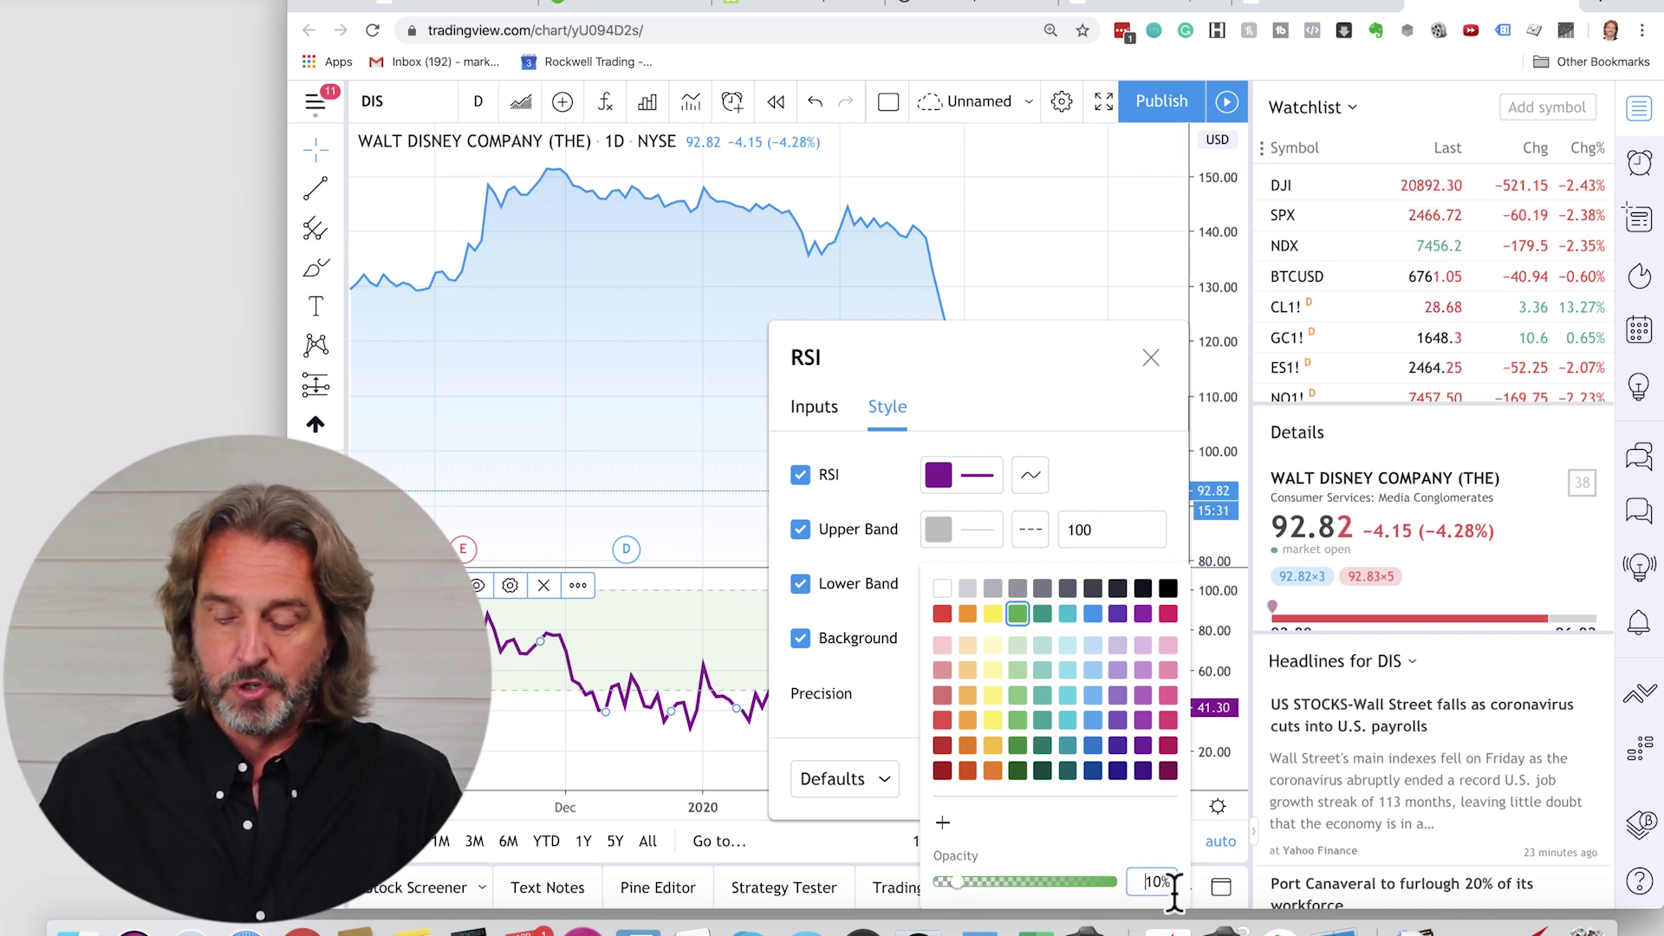
key("BackSpace")
type("2")
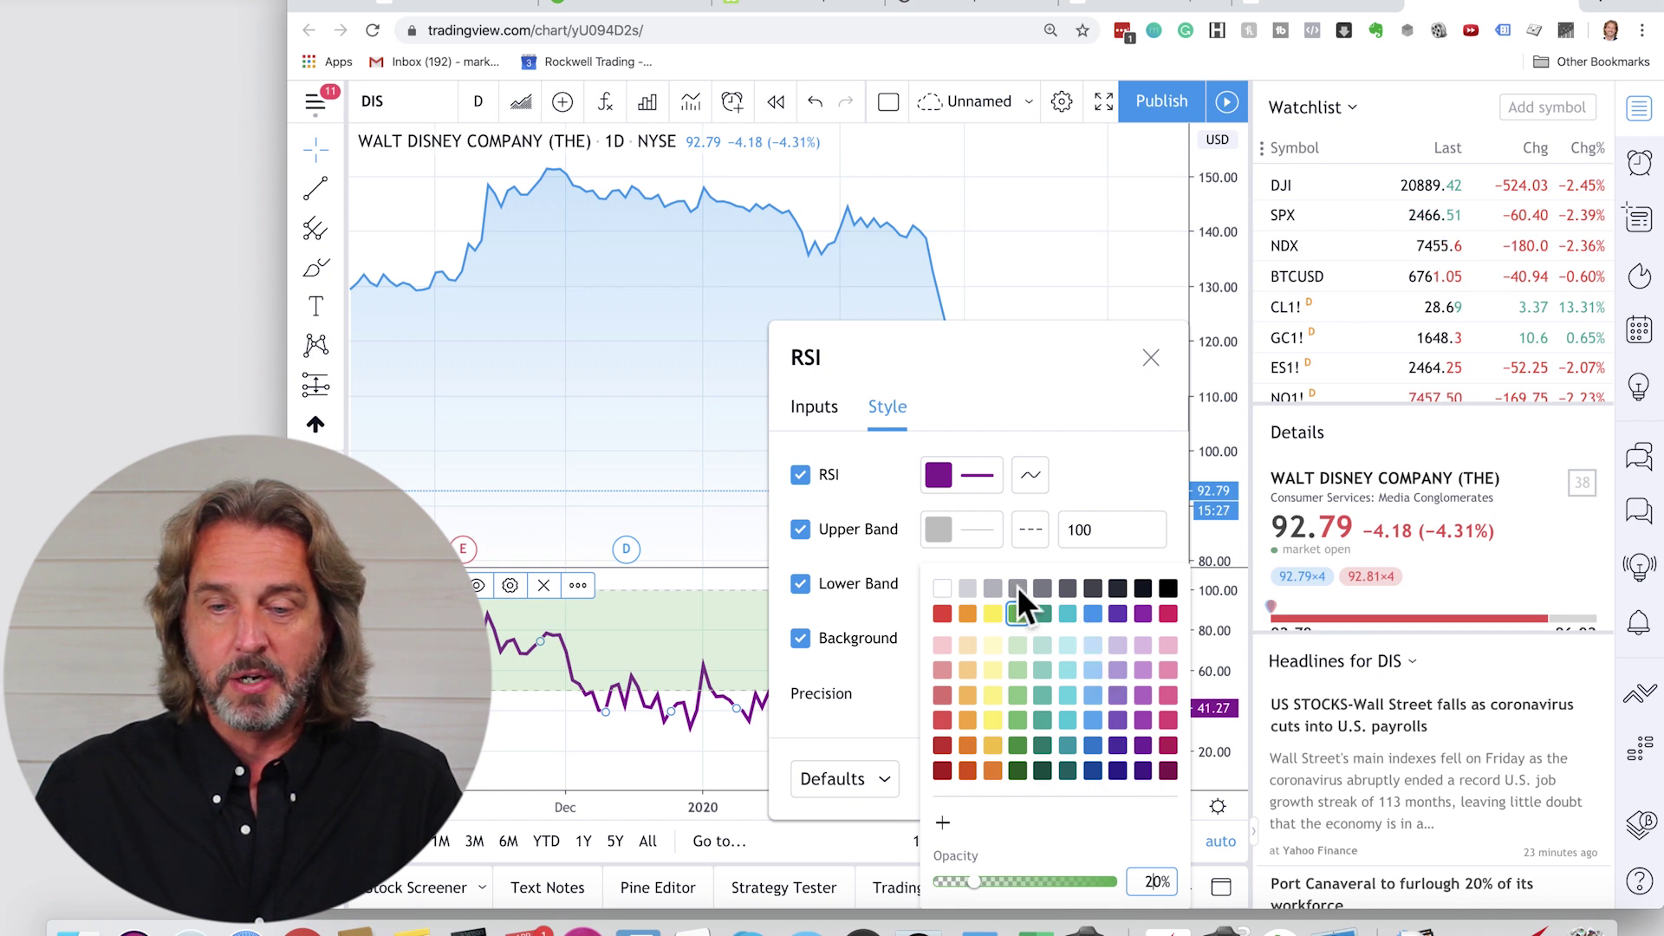
left_click(898, 690)
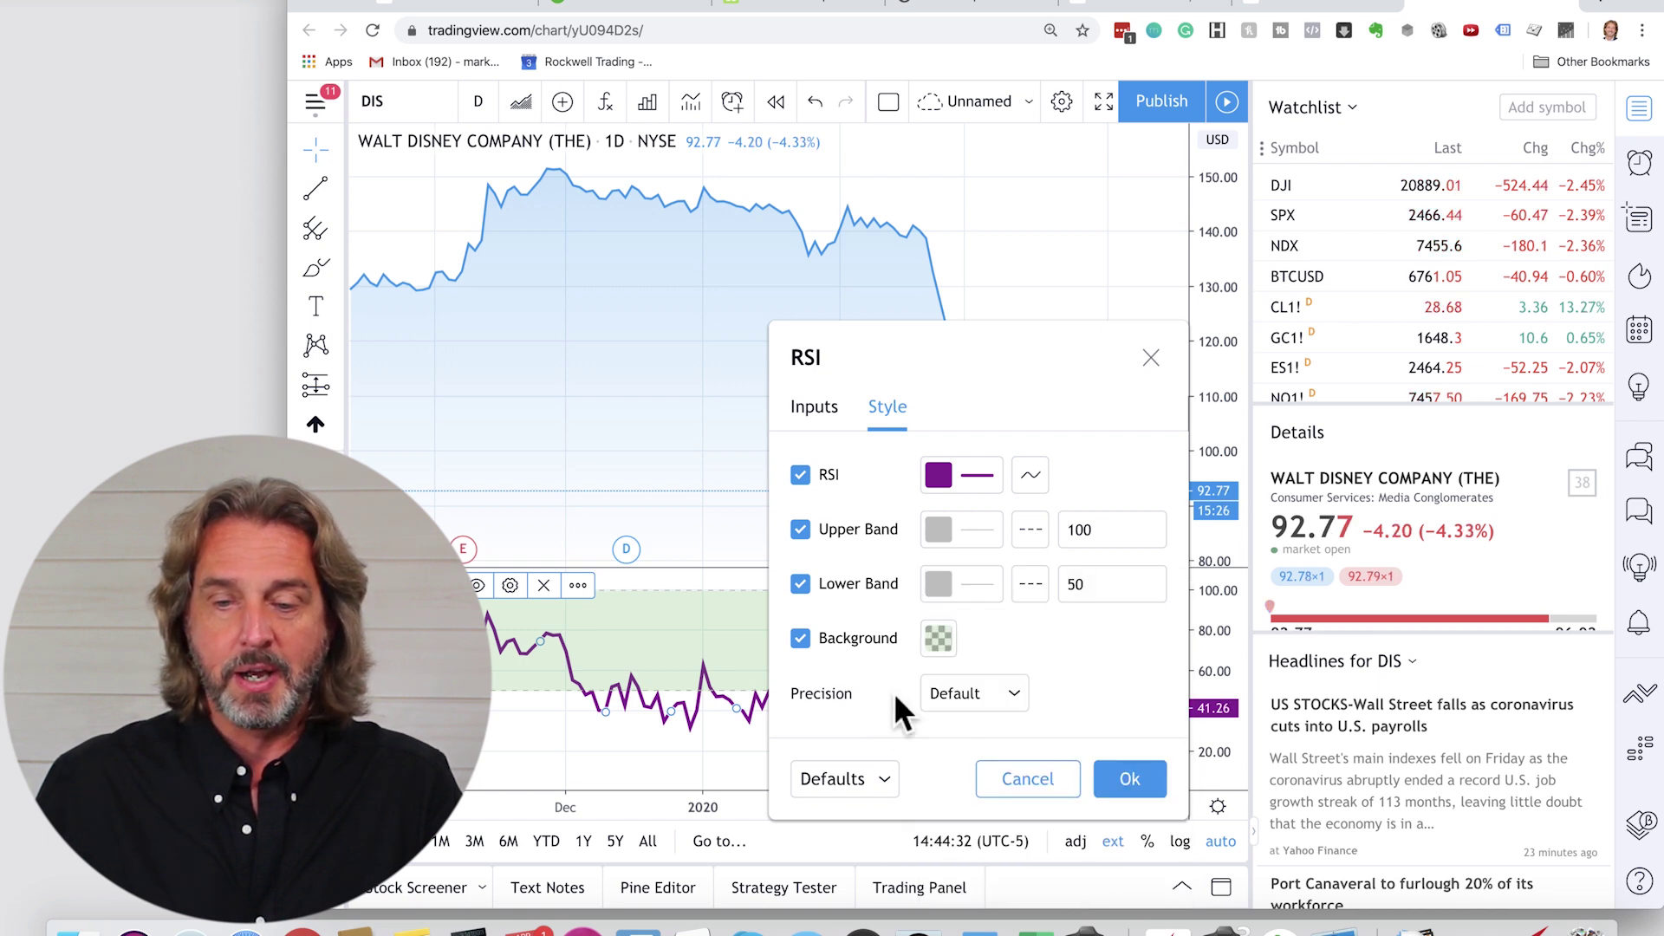
left_click(1130, 775)
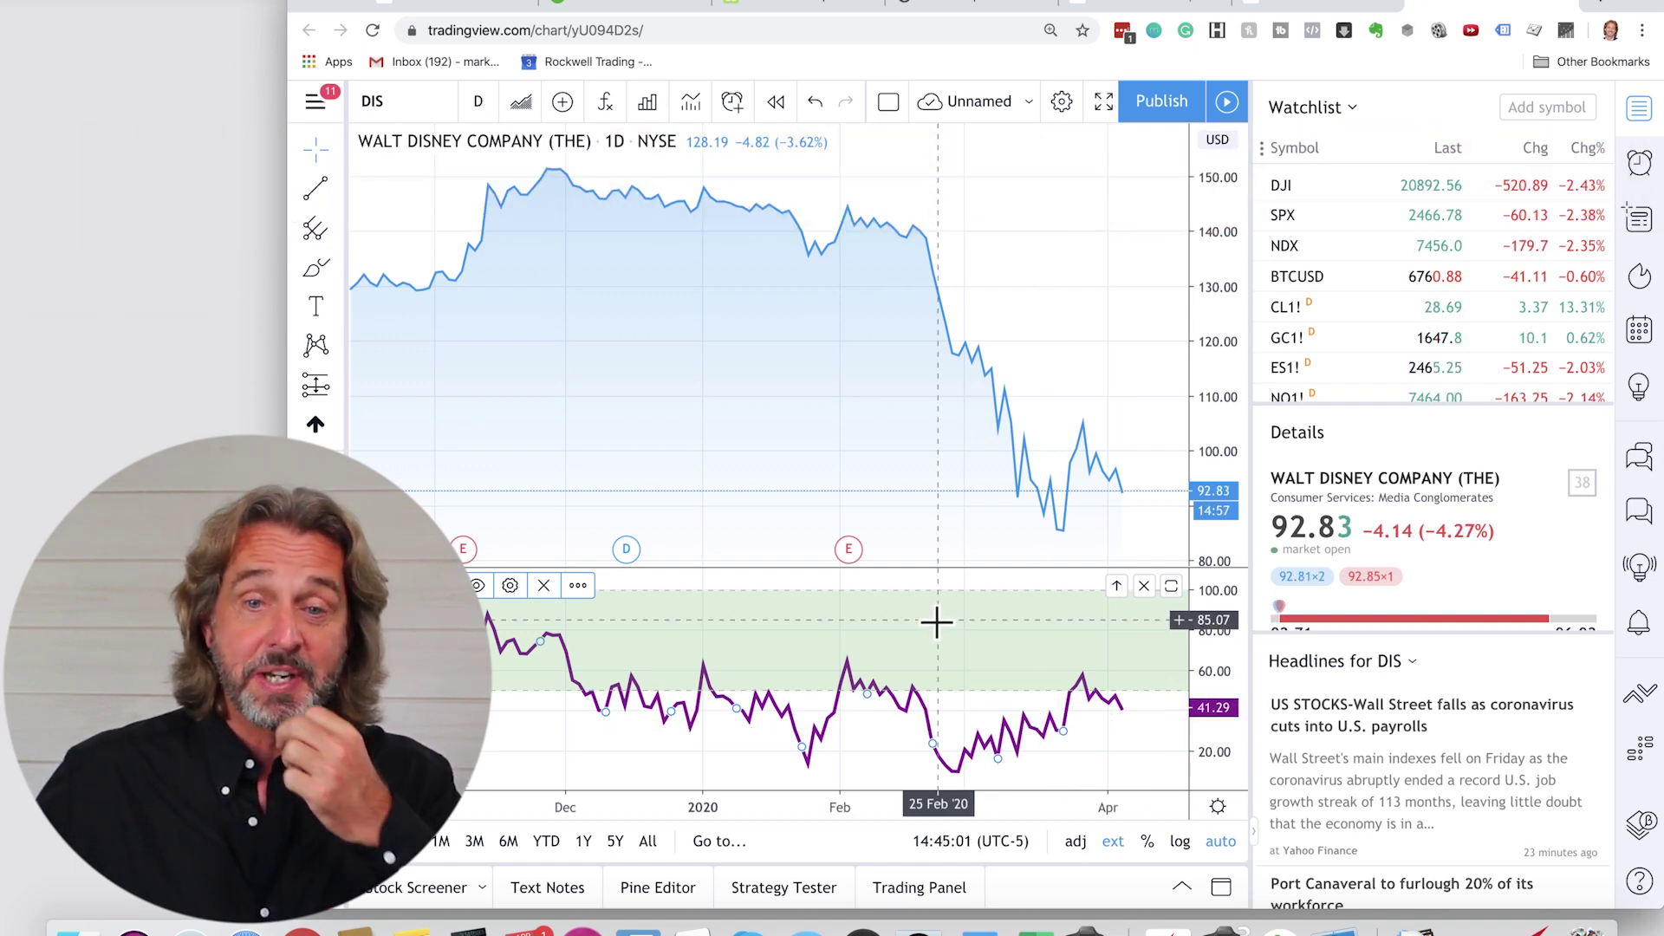
Find the built-in Stochastic indicator by searching "stoch" and add it to the chart
left_click(607, 100)
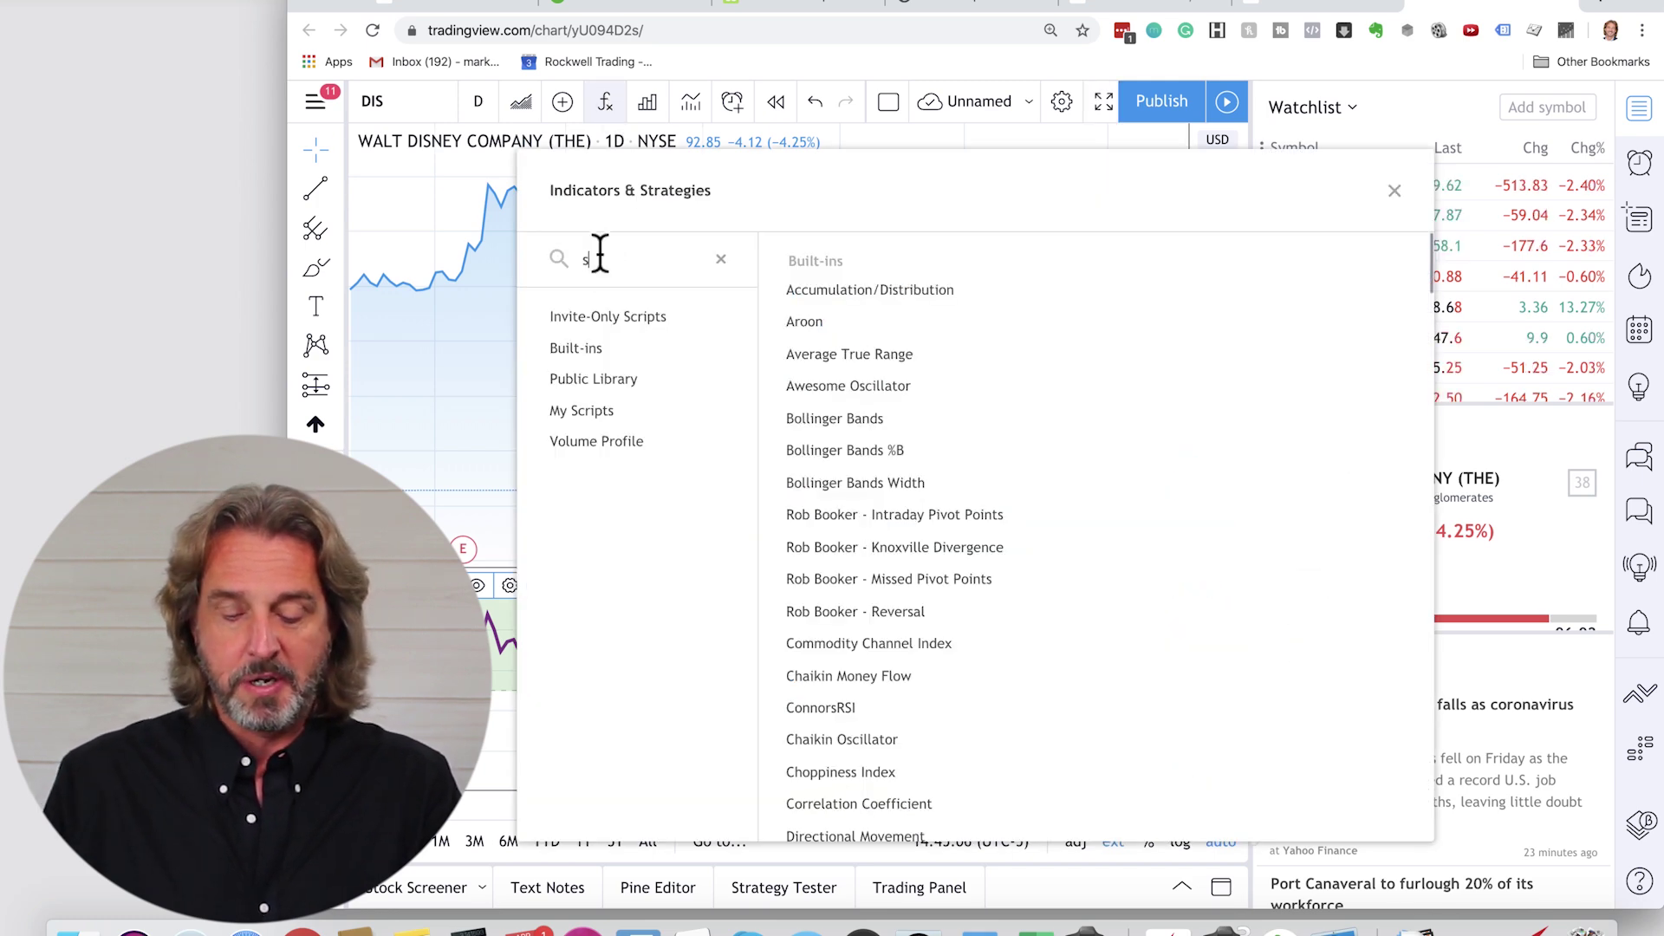
type("stoch")
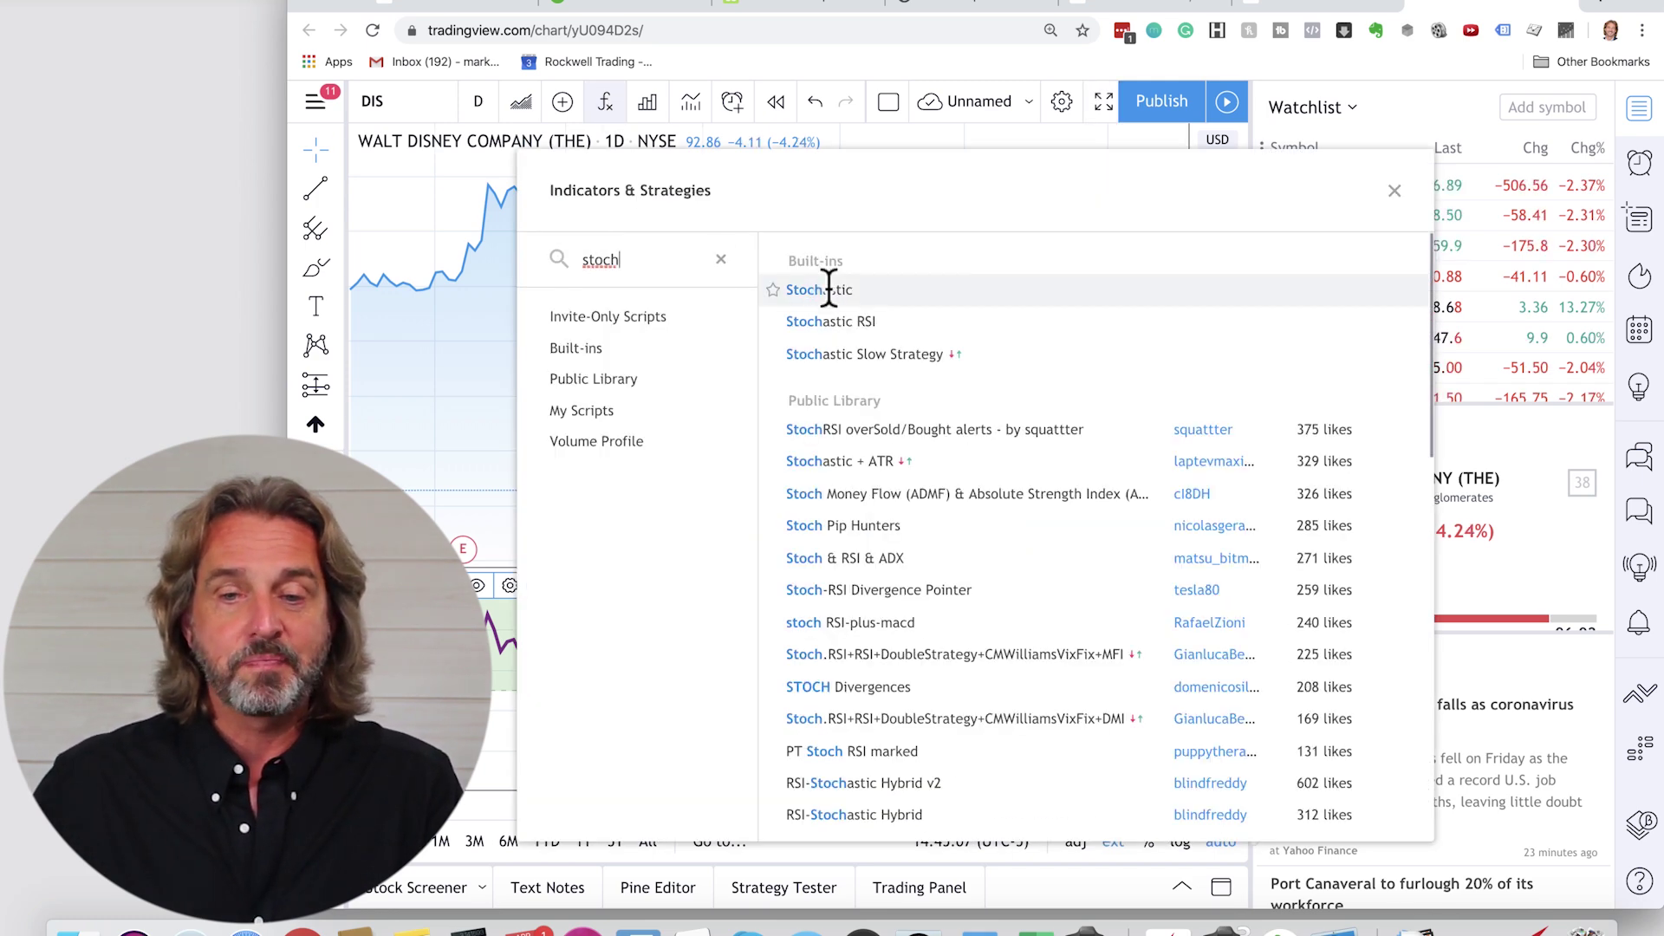
left_click(837, 299)
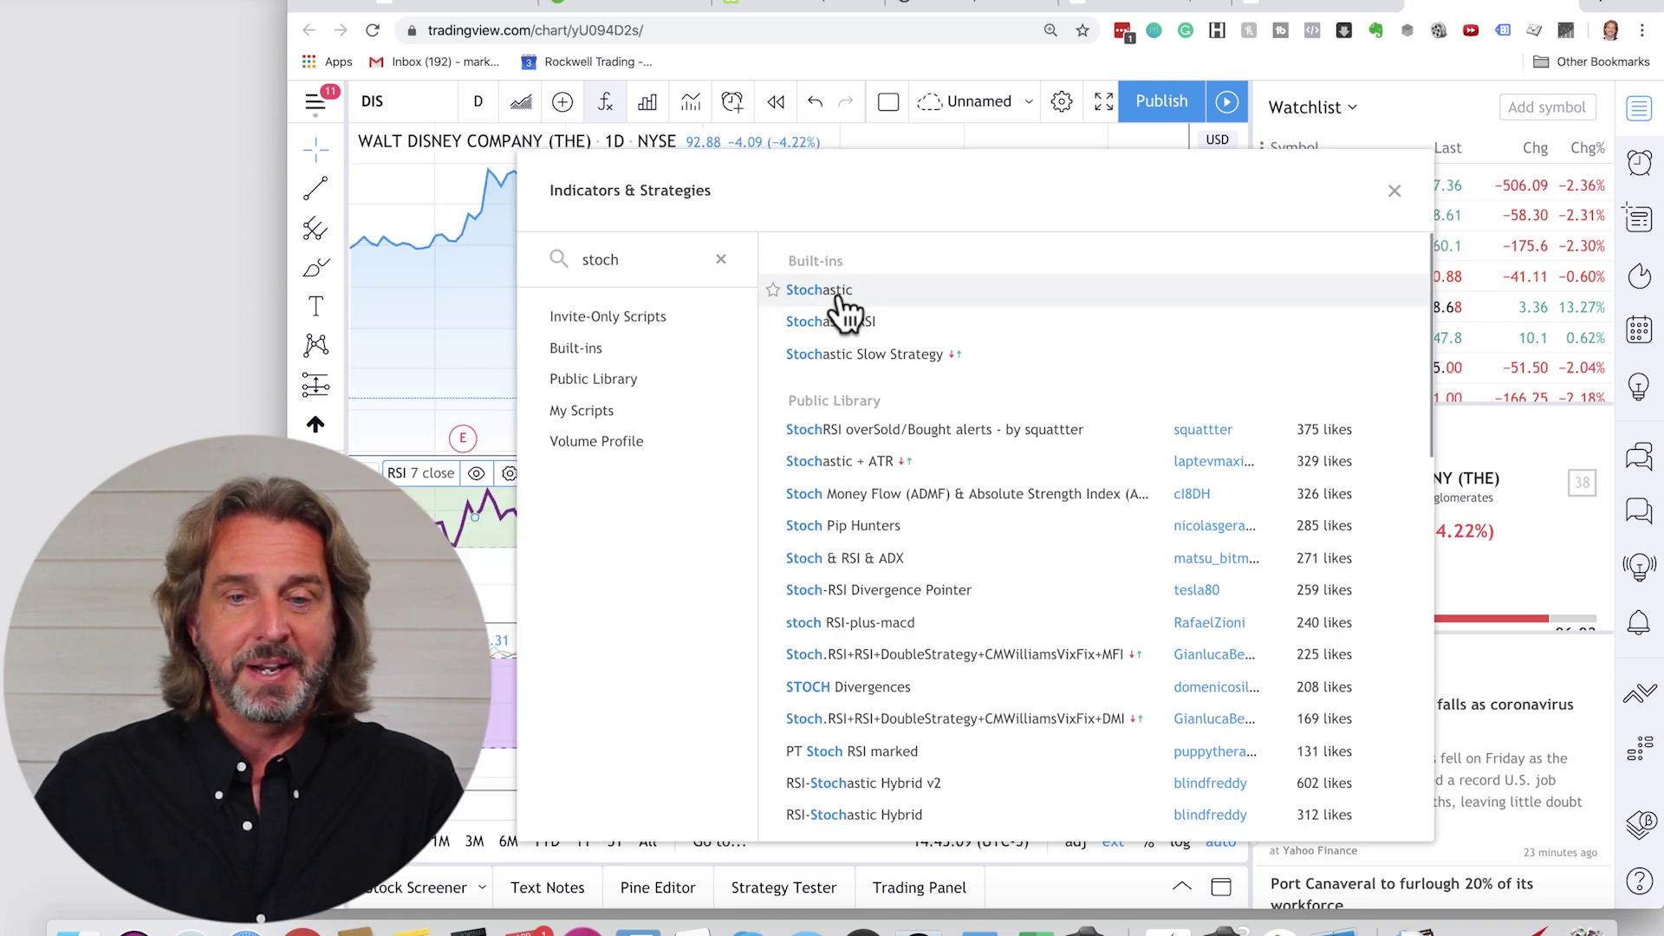
left_click(1401, 189)
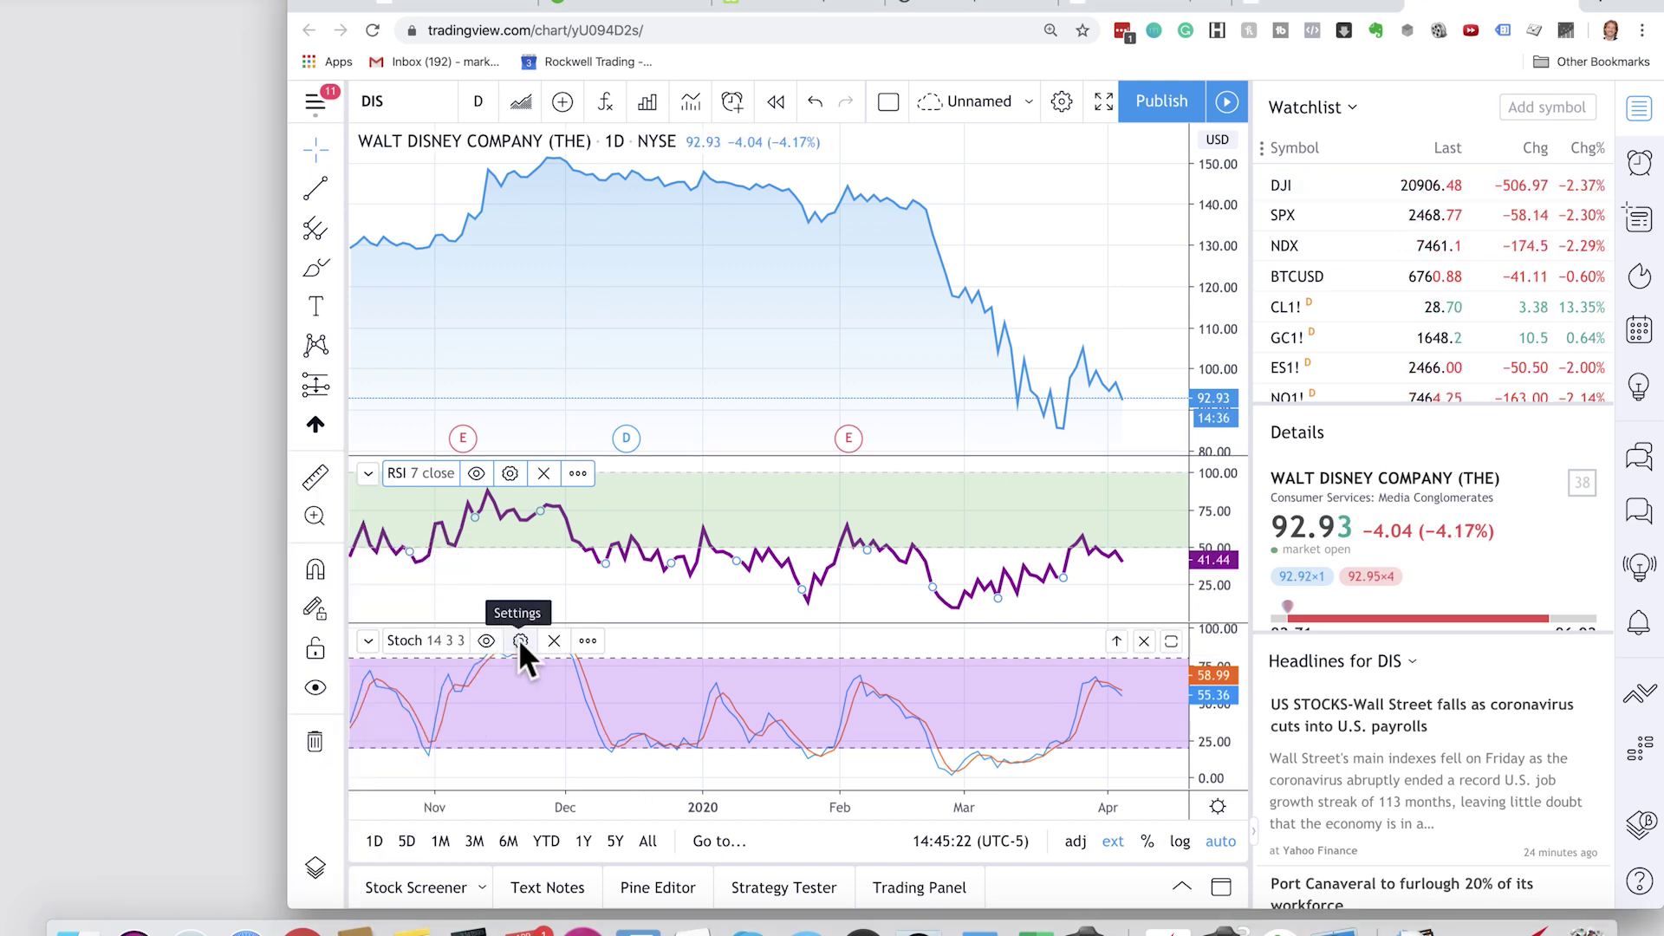
Review the Stochastic indicator's input settings and hide its %K line in the style settings
left_click(519, 641)
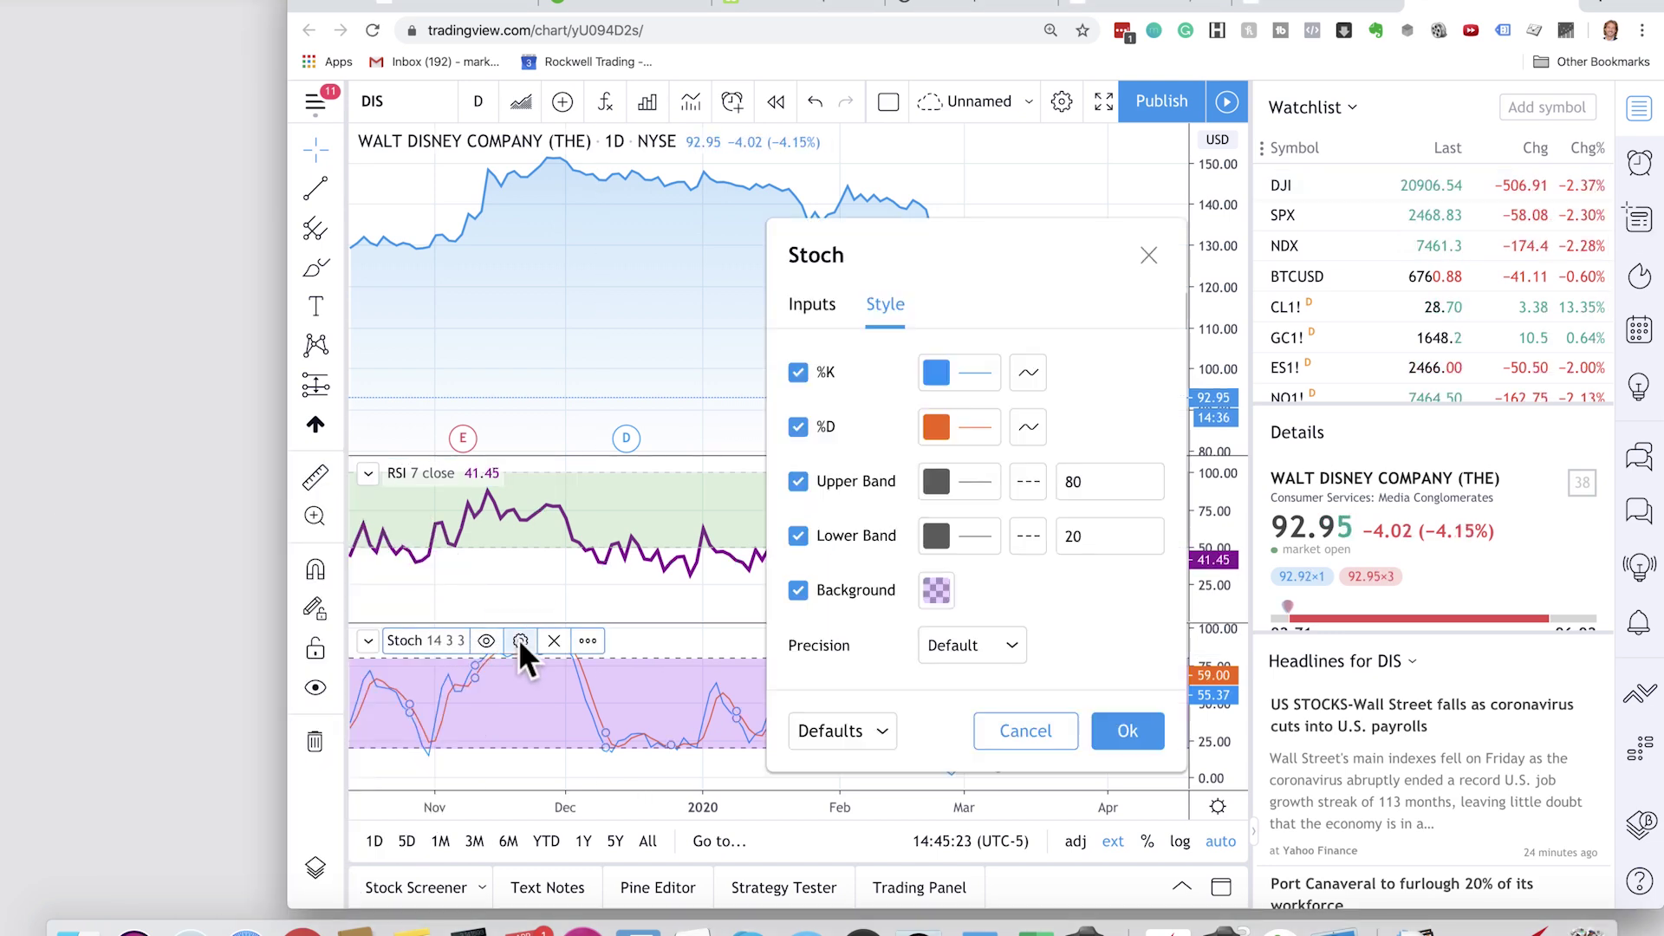
left_click(813, 303)
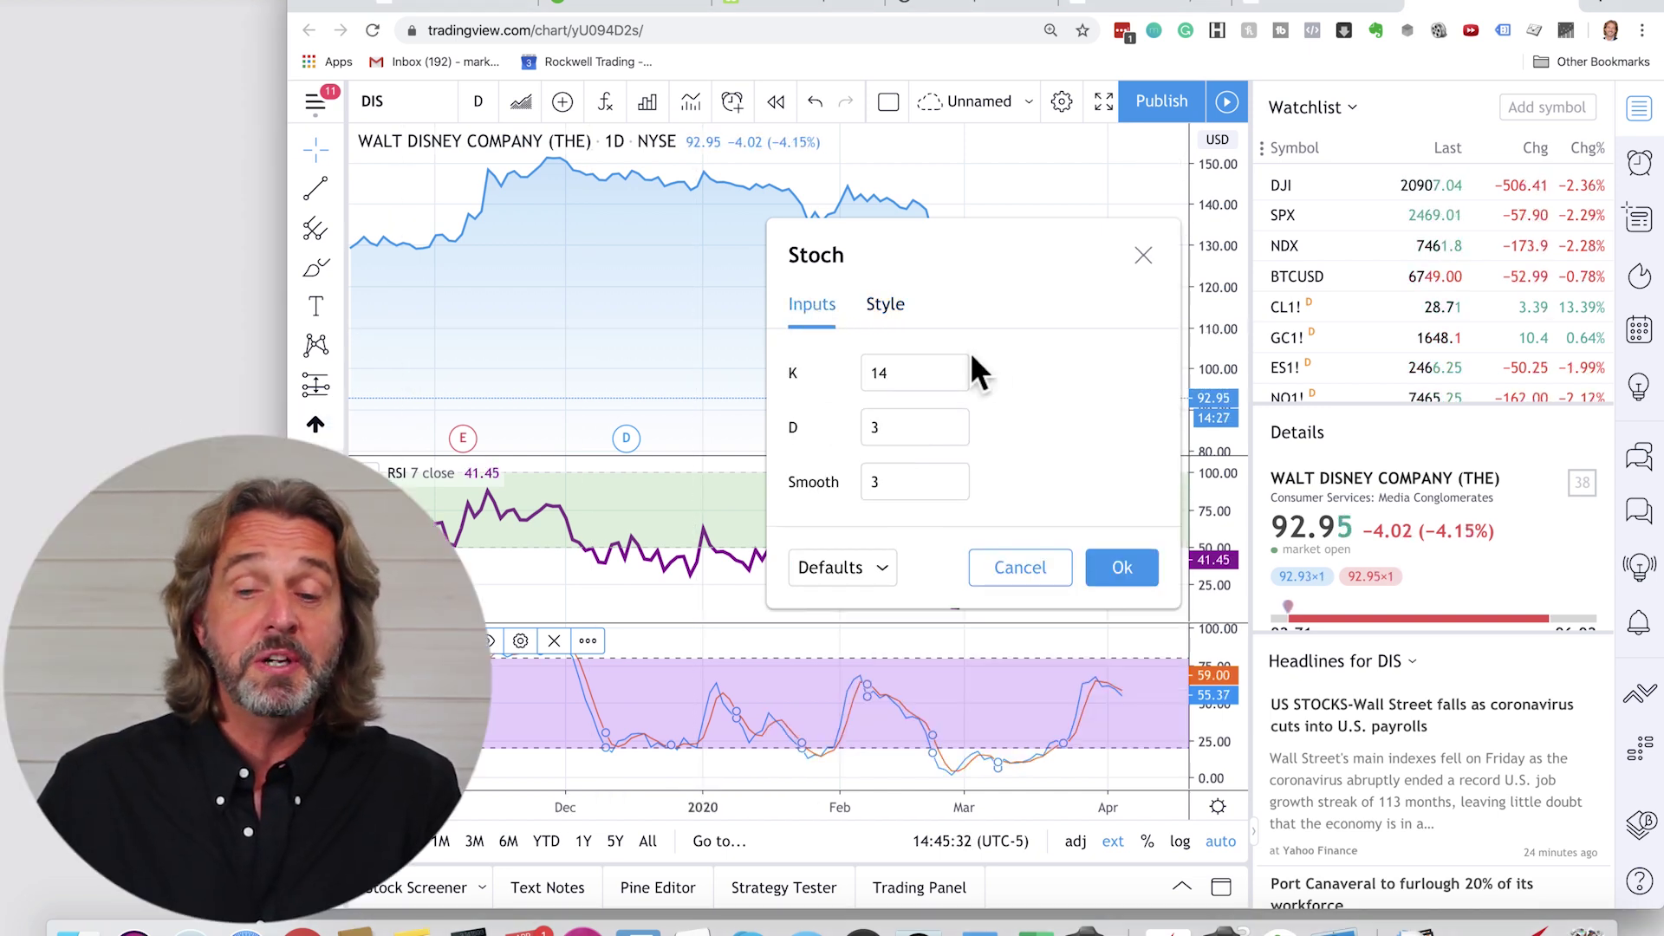
left_click(886, 305)
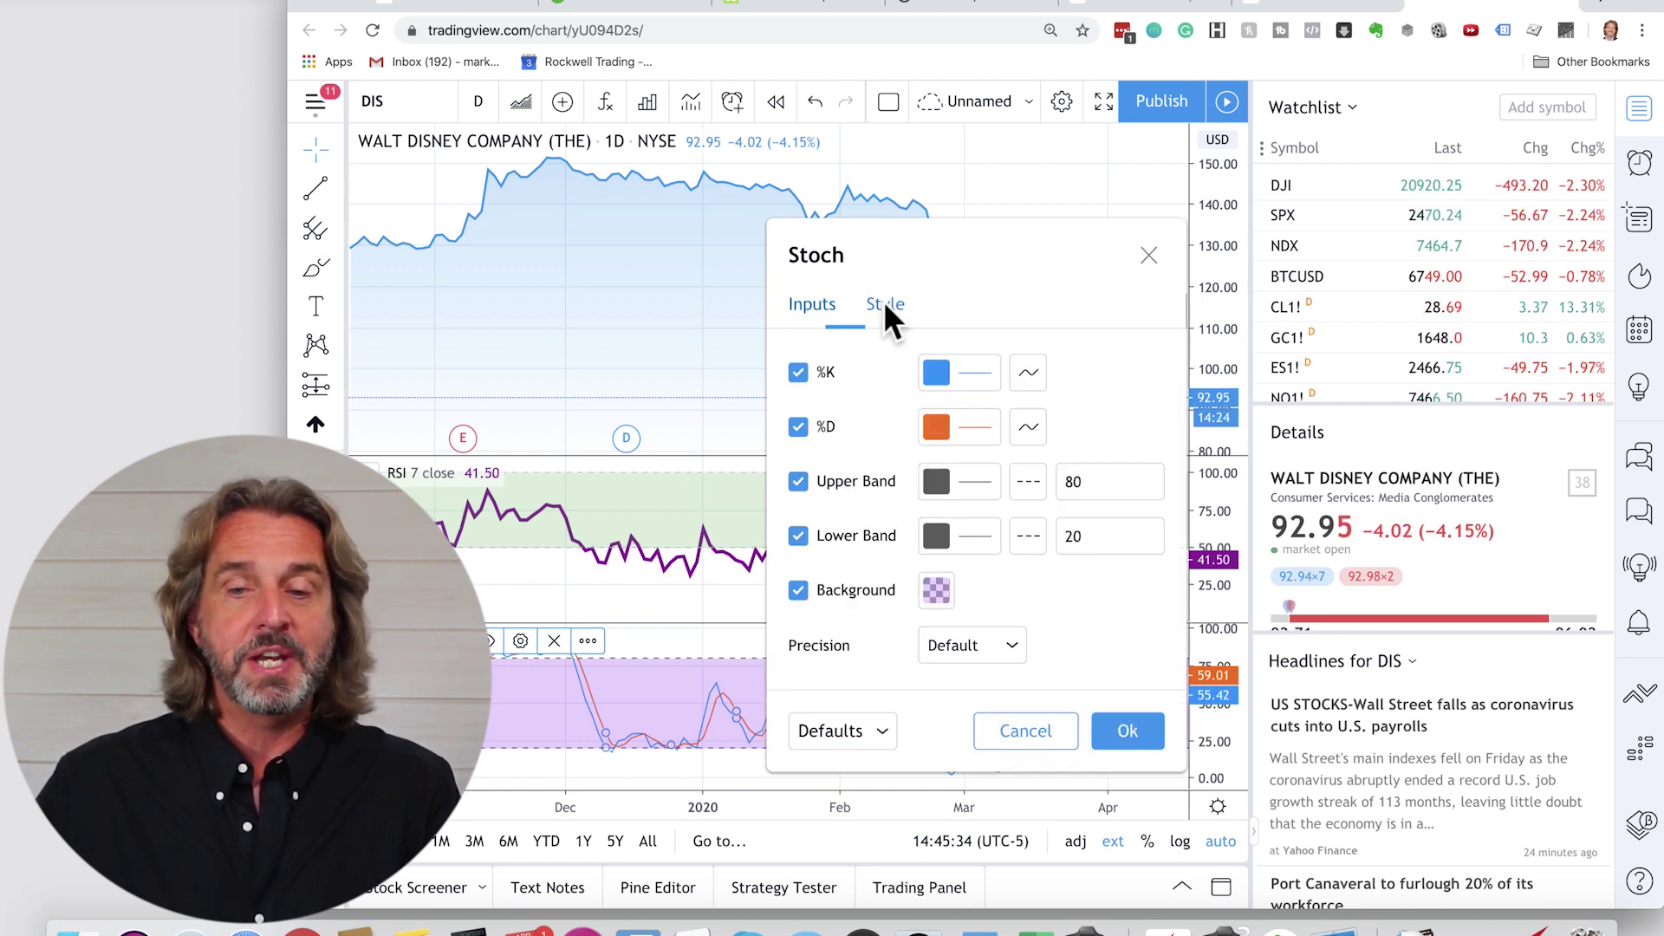
left_click(797, 371)
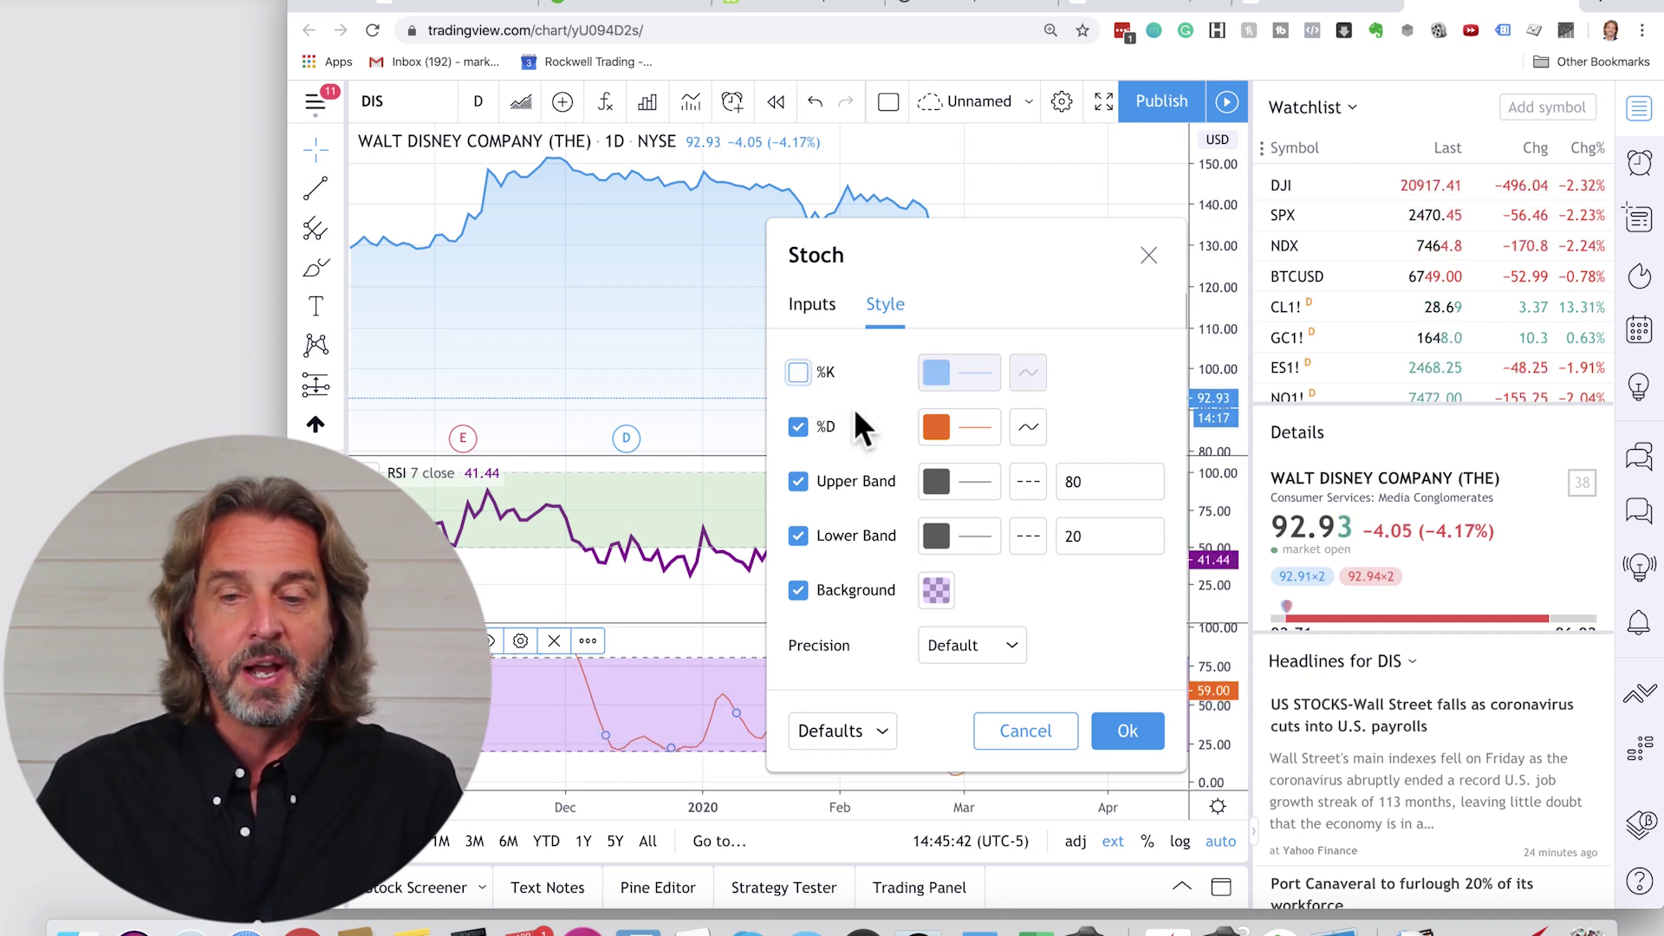
Color the Stochastic %D line red and thicken it to the third thickness level
left_click(969, 429)
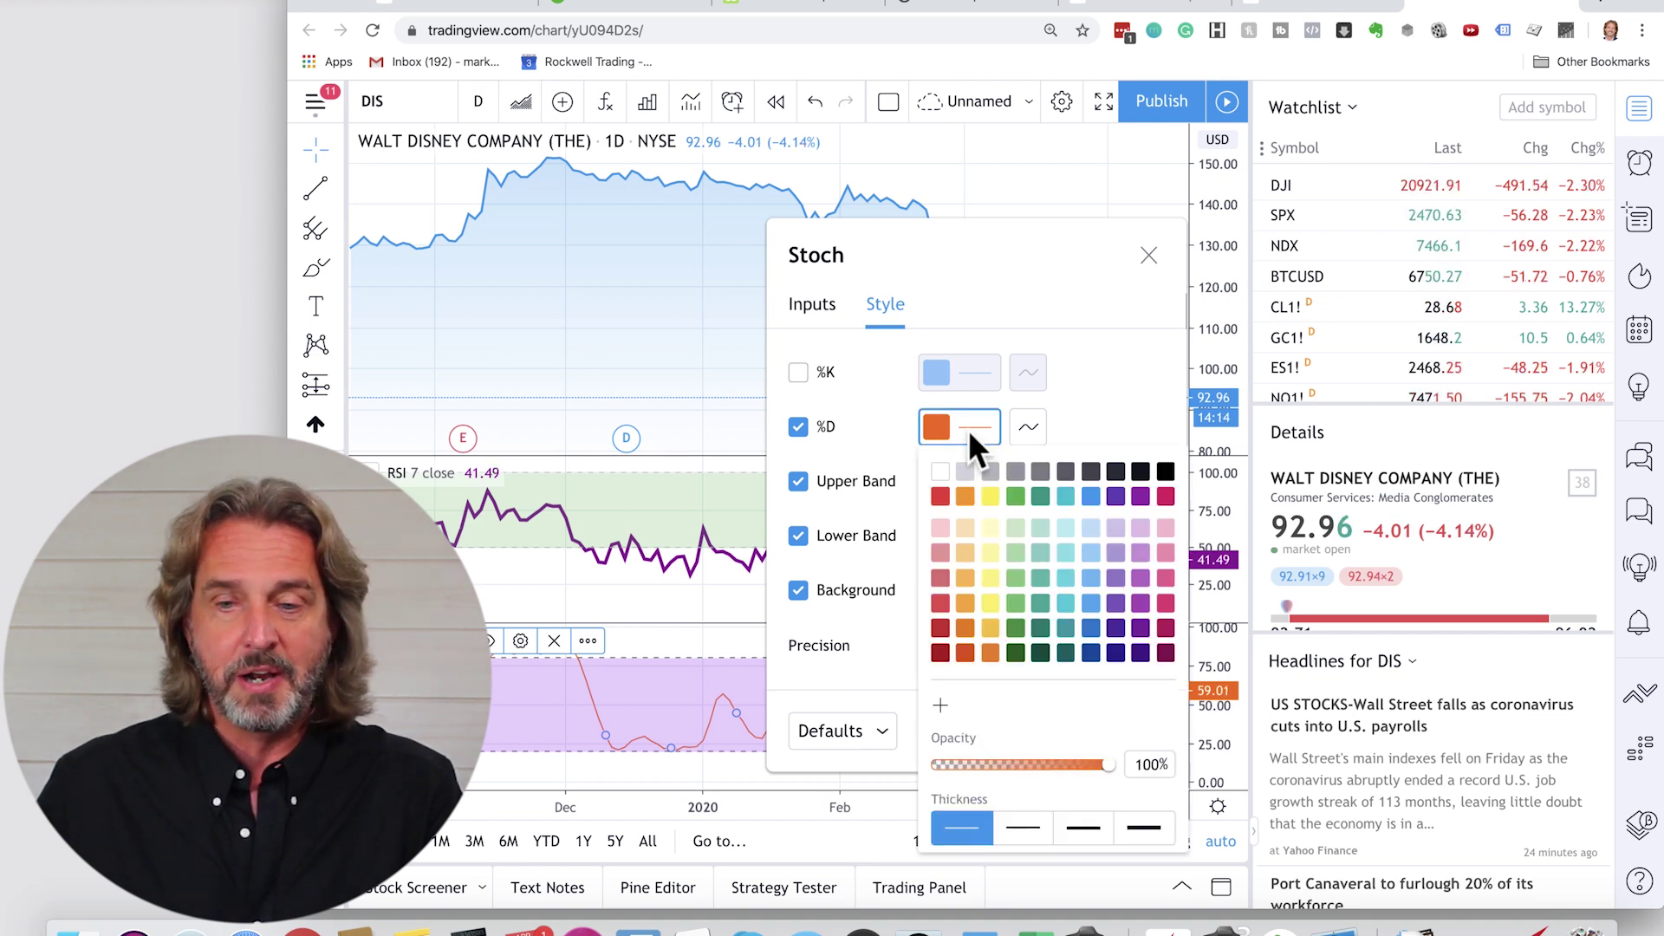
left_click(939, 496)
left_click(1078, 829)
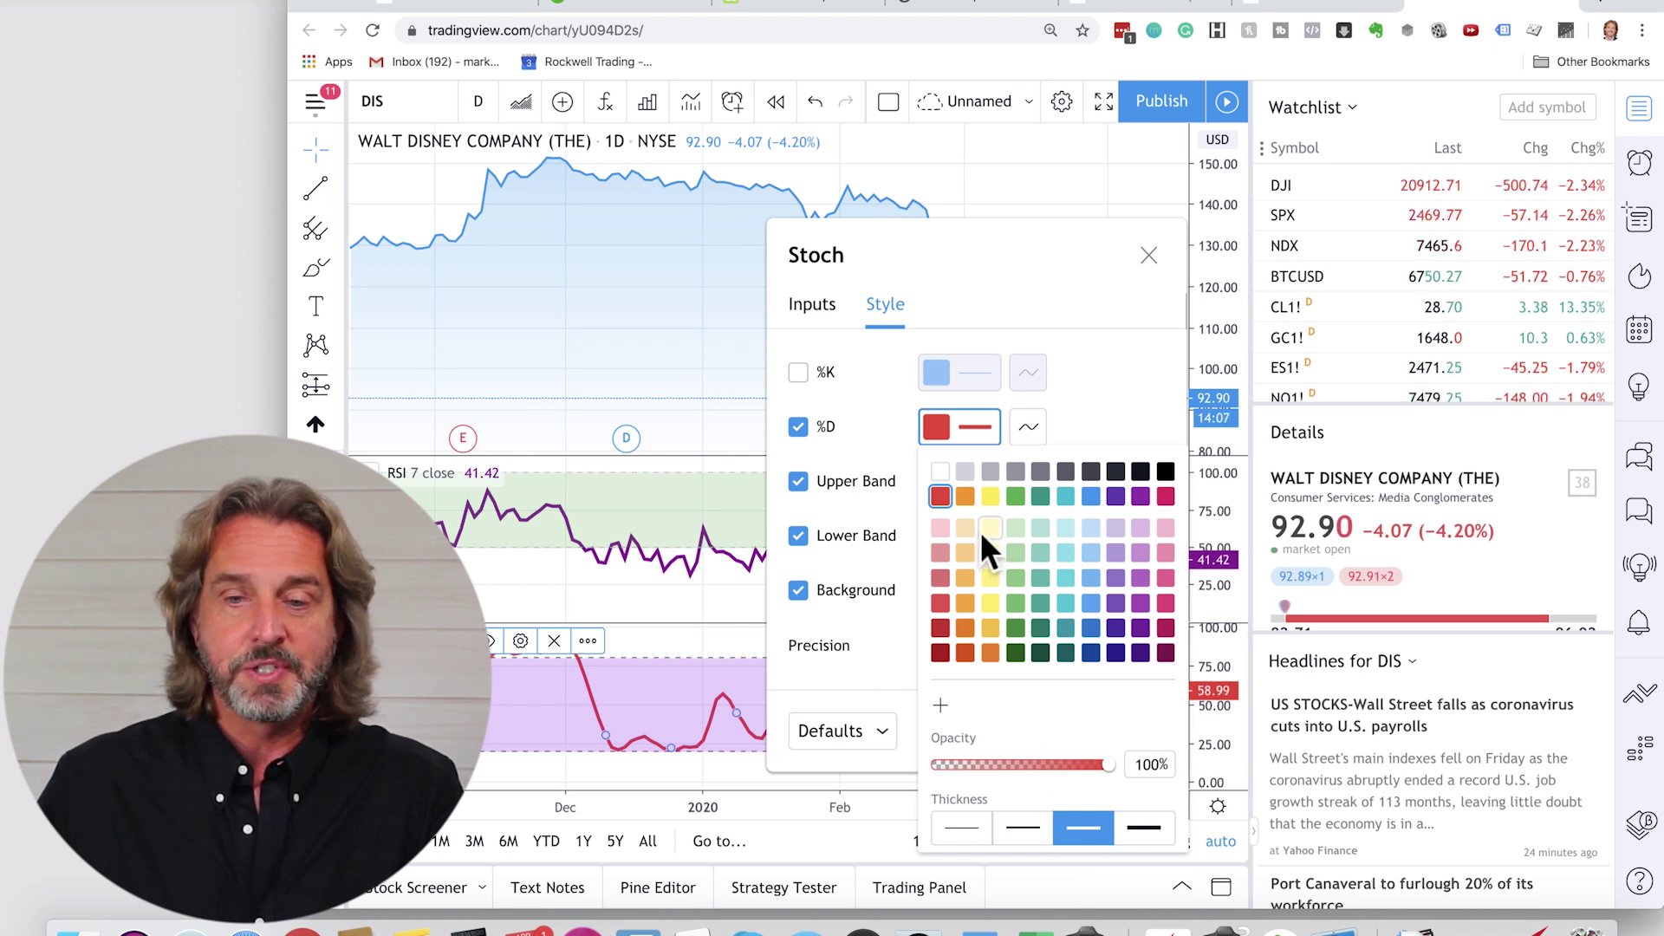
left_click(876, 462)
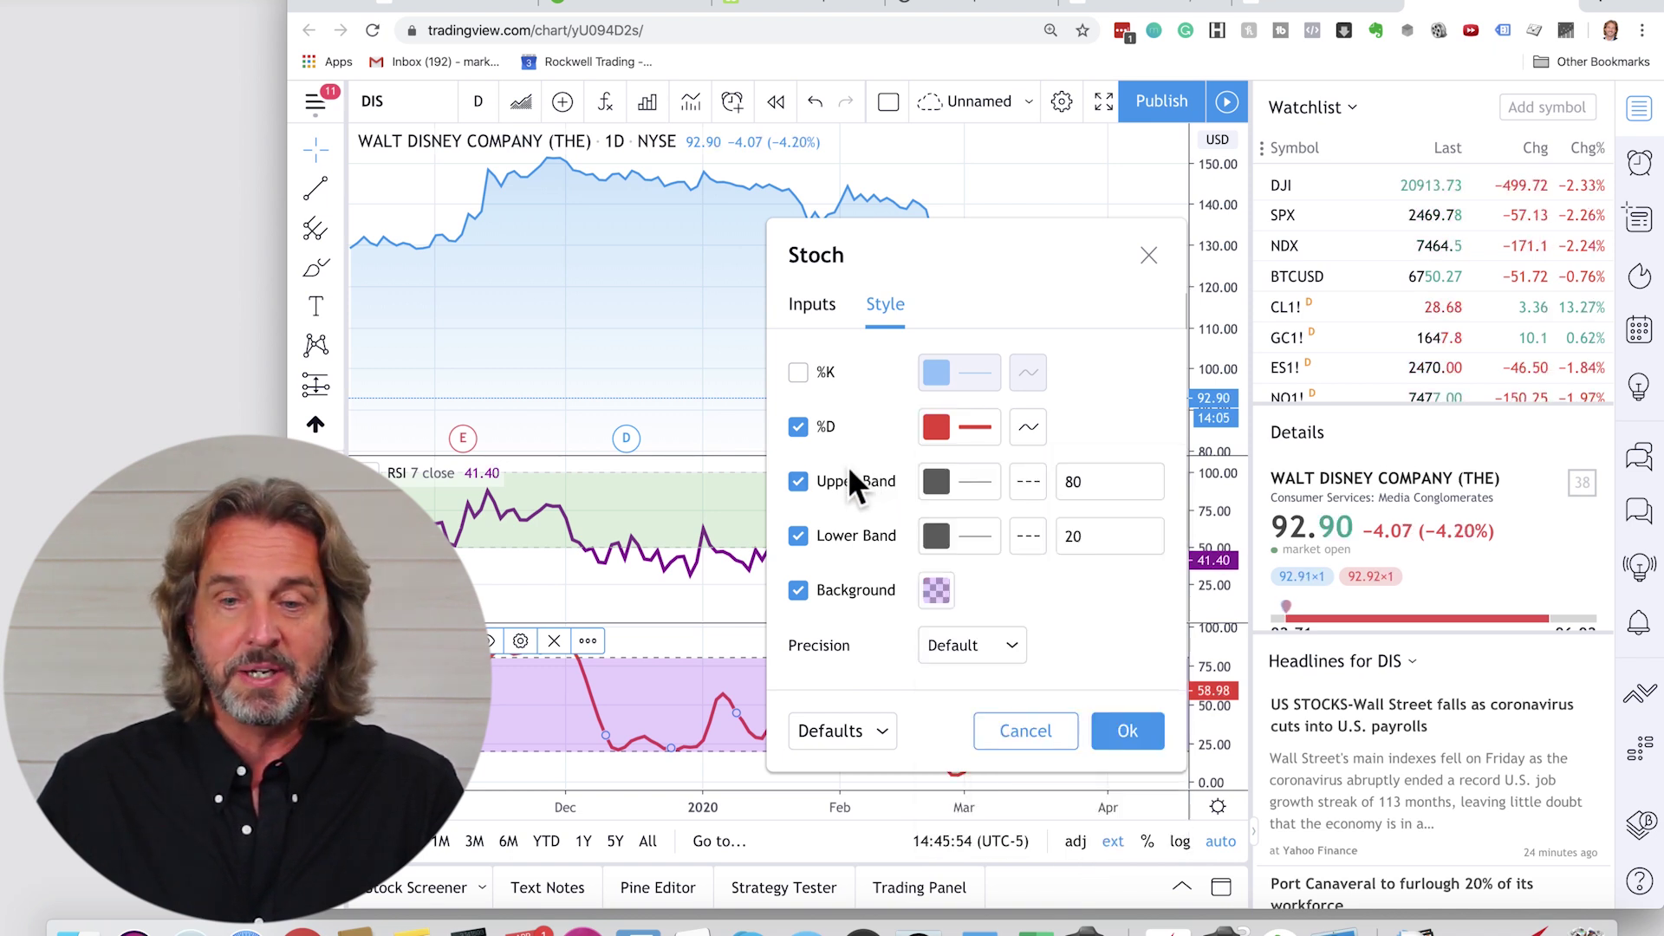
Set the Stochastic upper band to 100 and the lower band to 50
left_click(802, 481)
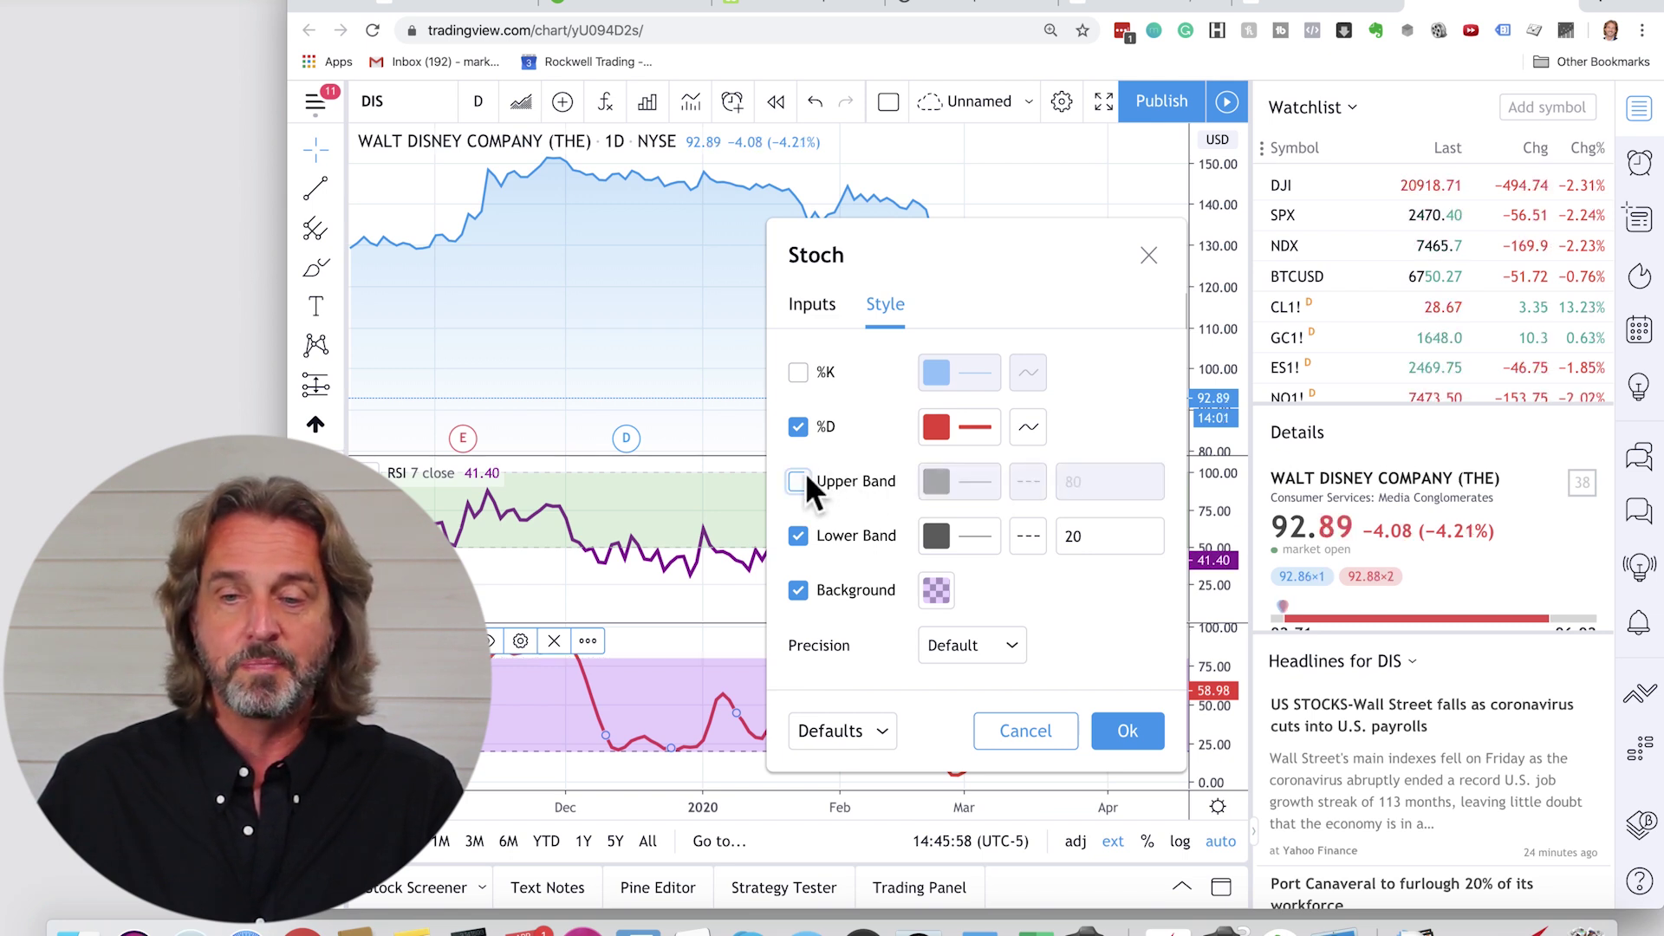
left_click(804, 476)
left_click(1092, 482)
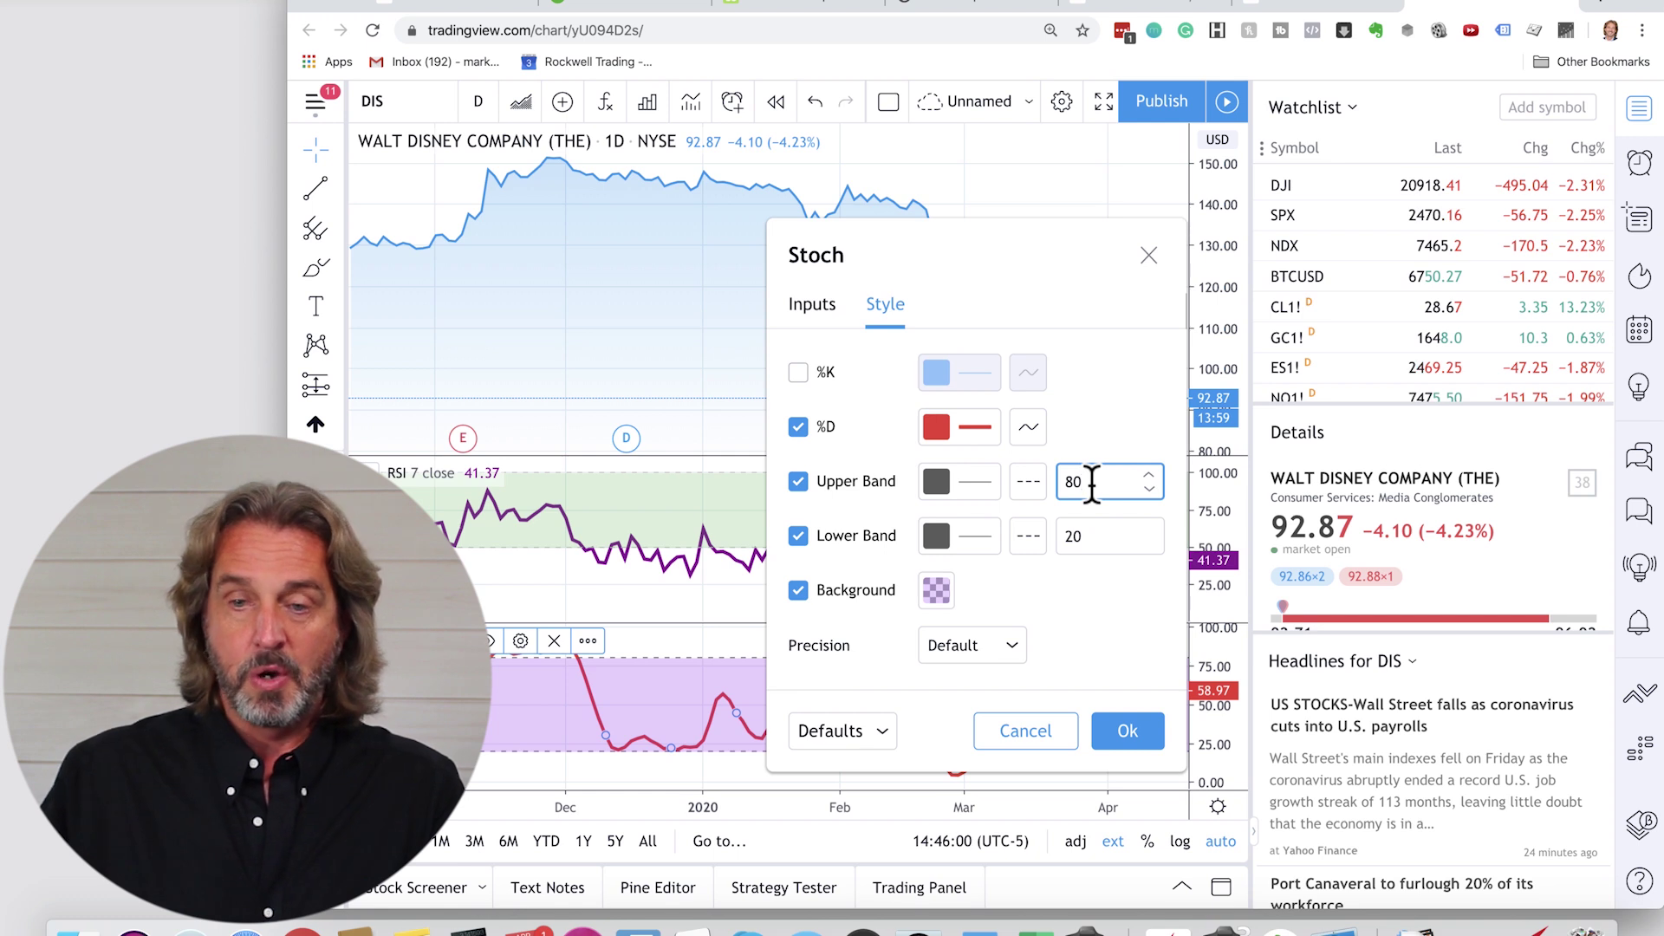
key("BackSpace")
key("BackSpace")
type("100")
left_click(1129, 526)
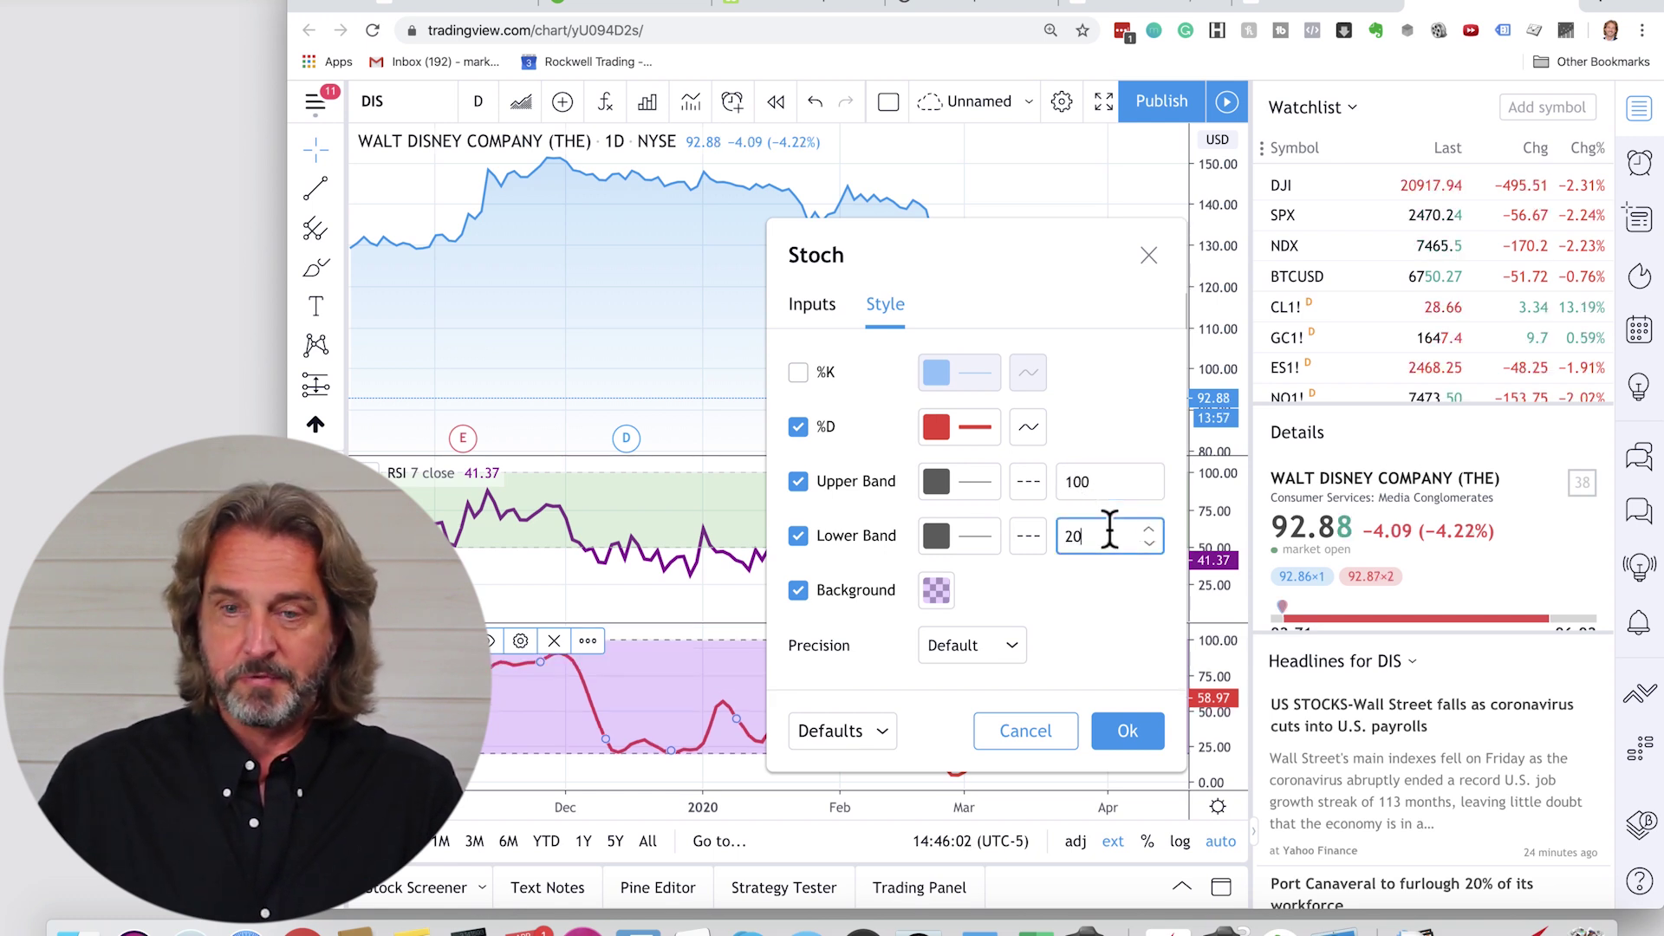
key("BackSpace")
key("BackSpace")
type("500")
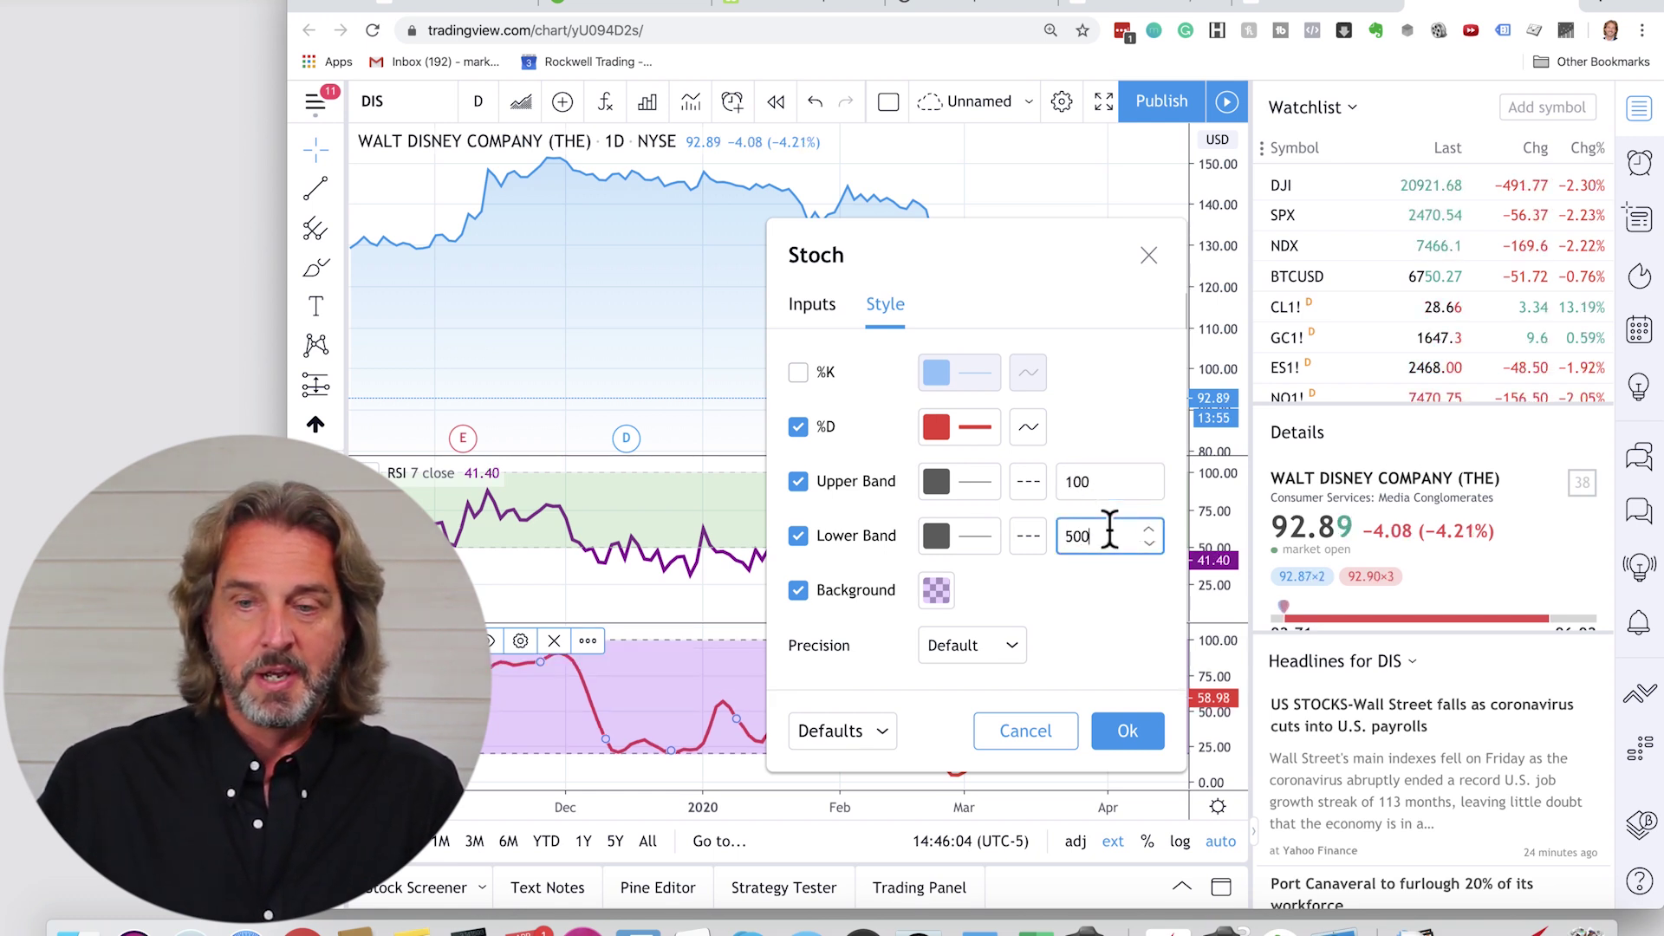
Color the Stochastic background green and apply the indicator settings
left_click(936, 593)
left_click(1021, 610)
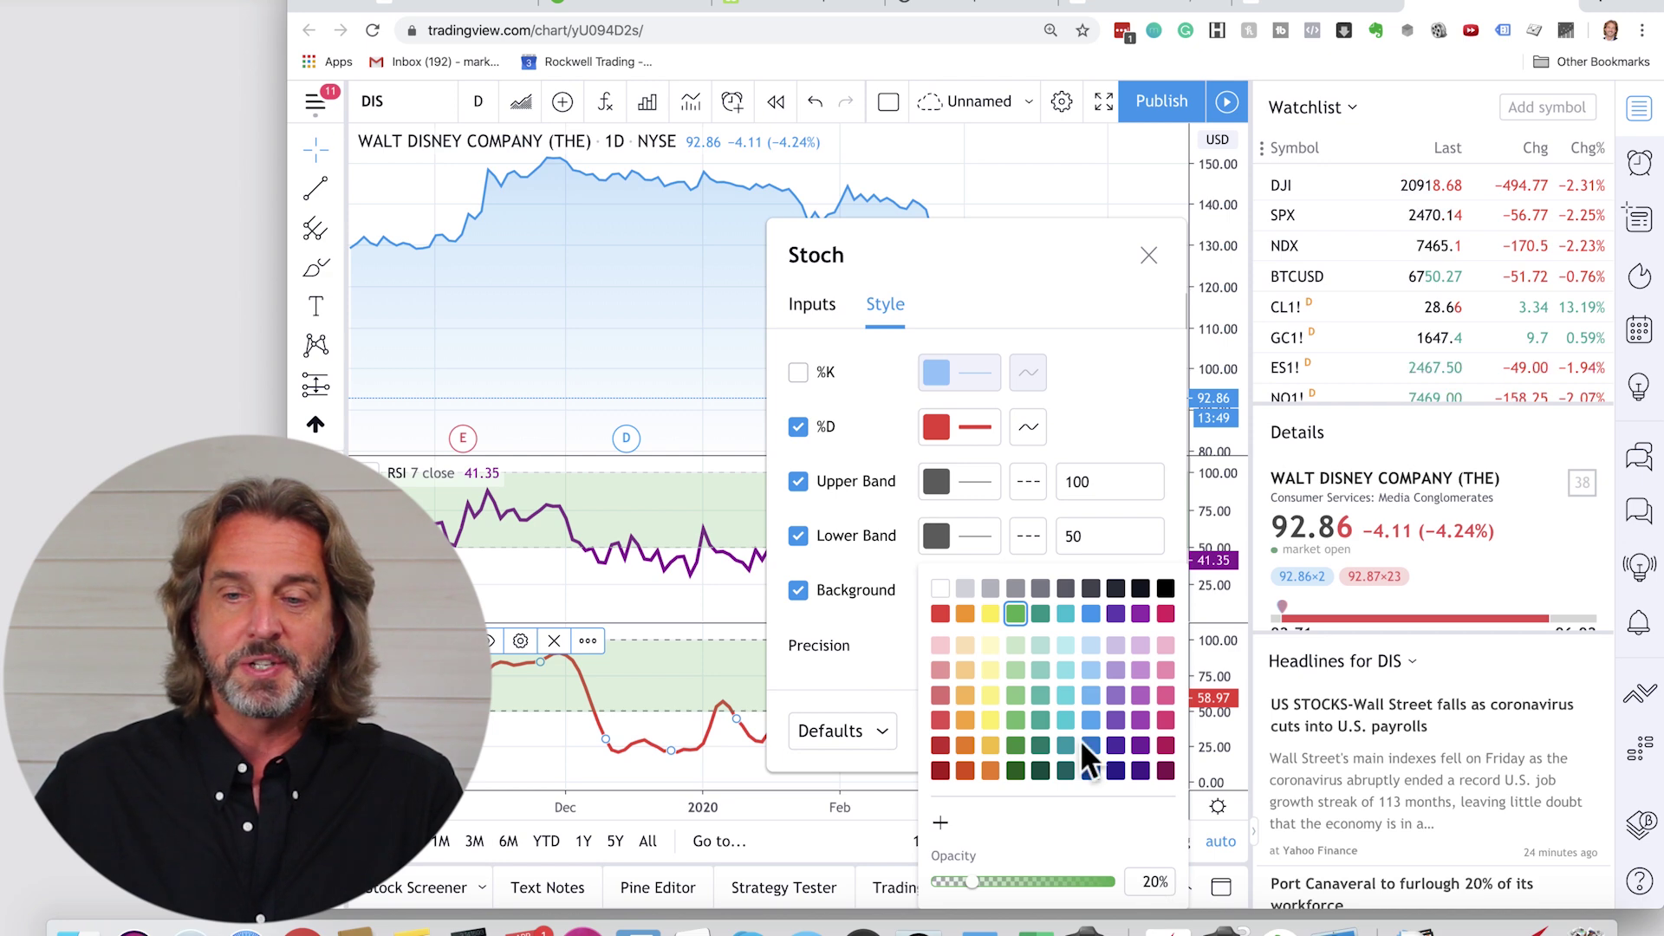
left_click(1120, 387)
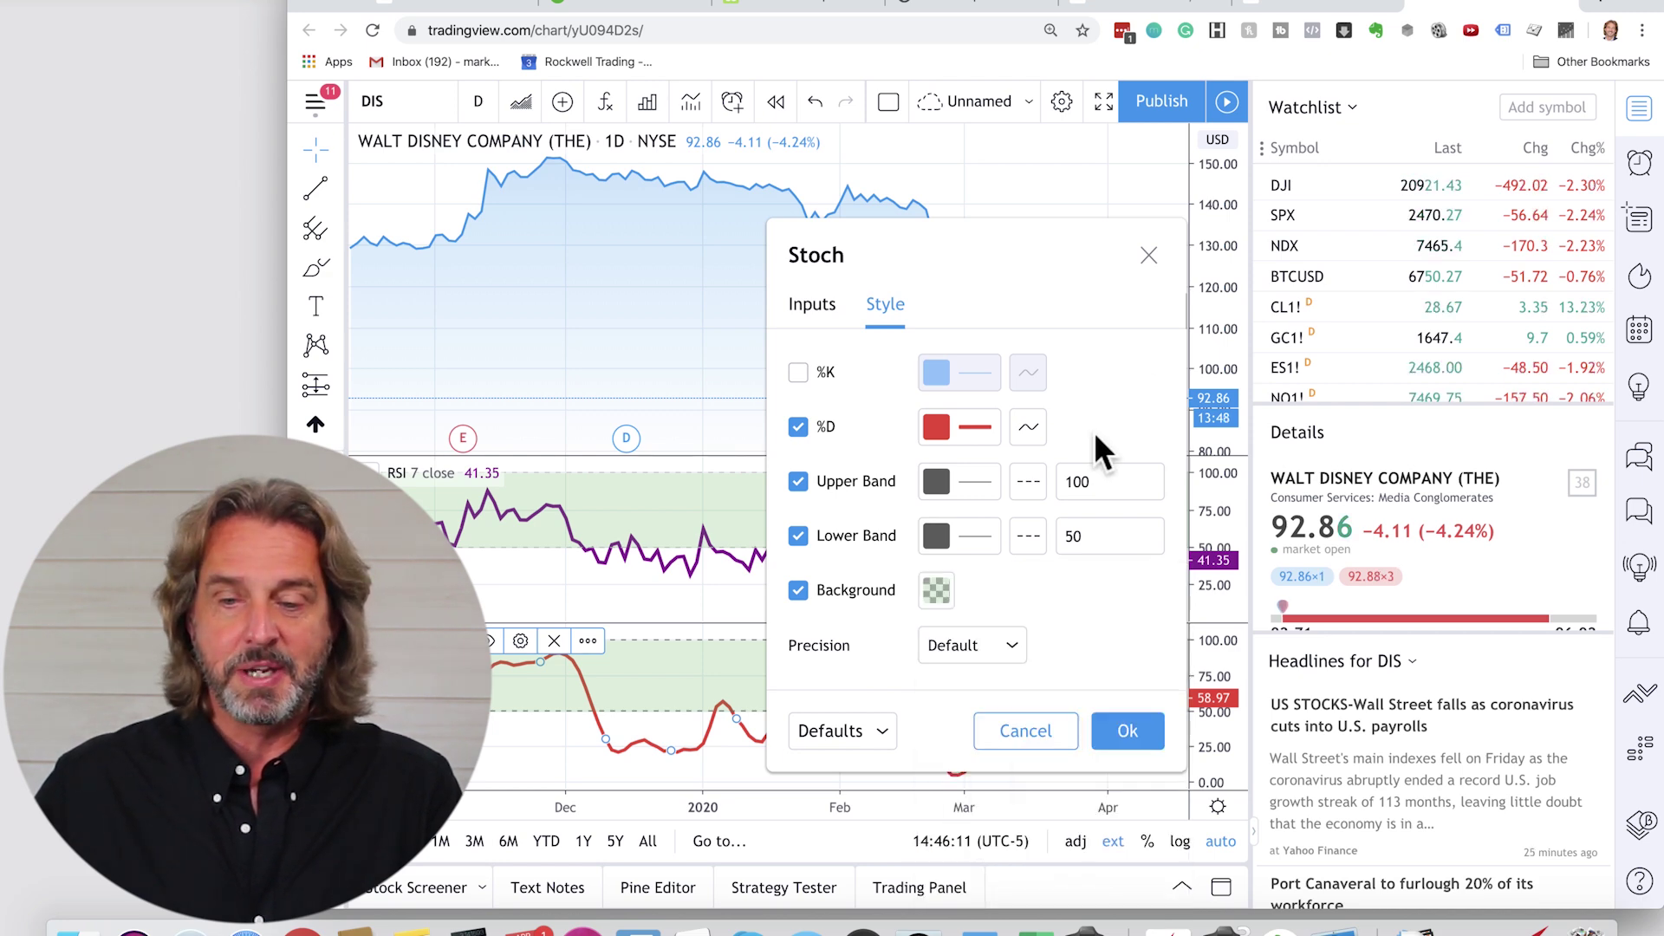
left_click(1130, 731)
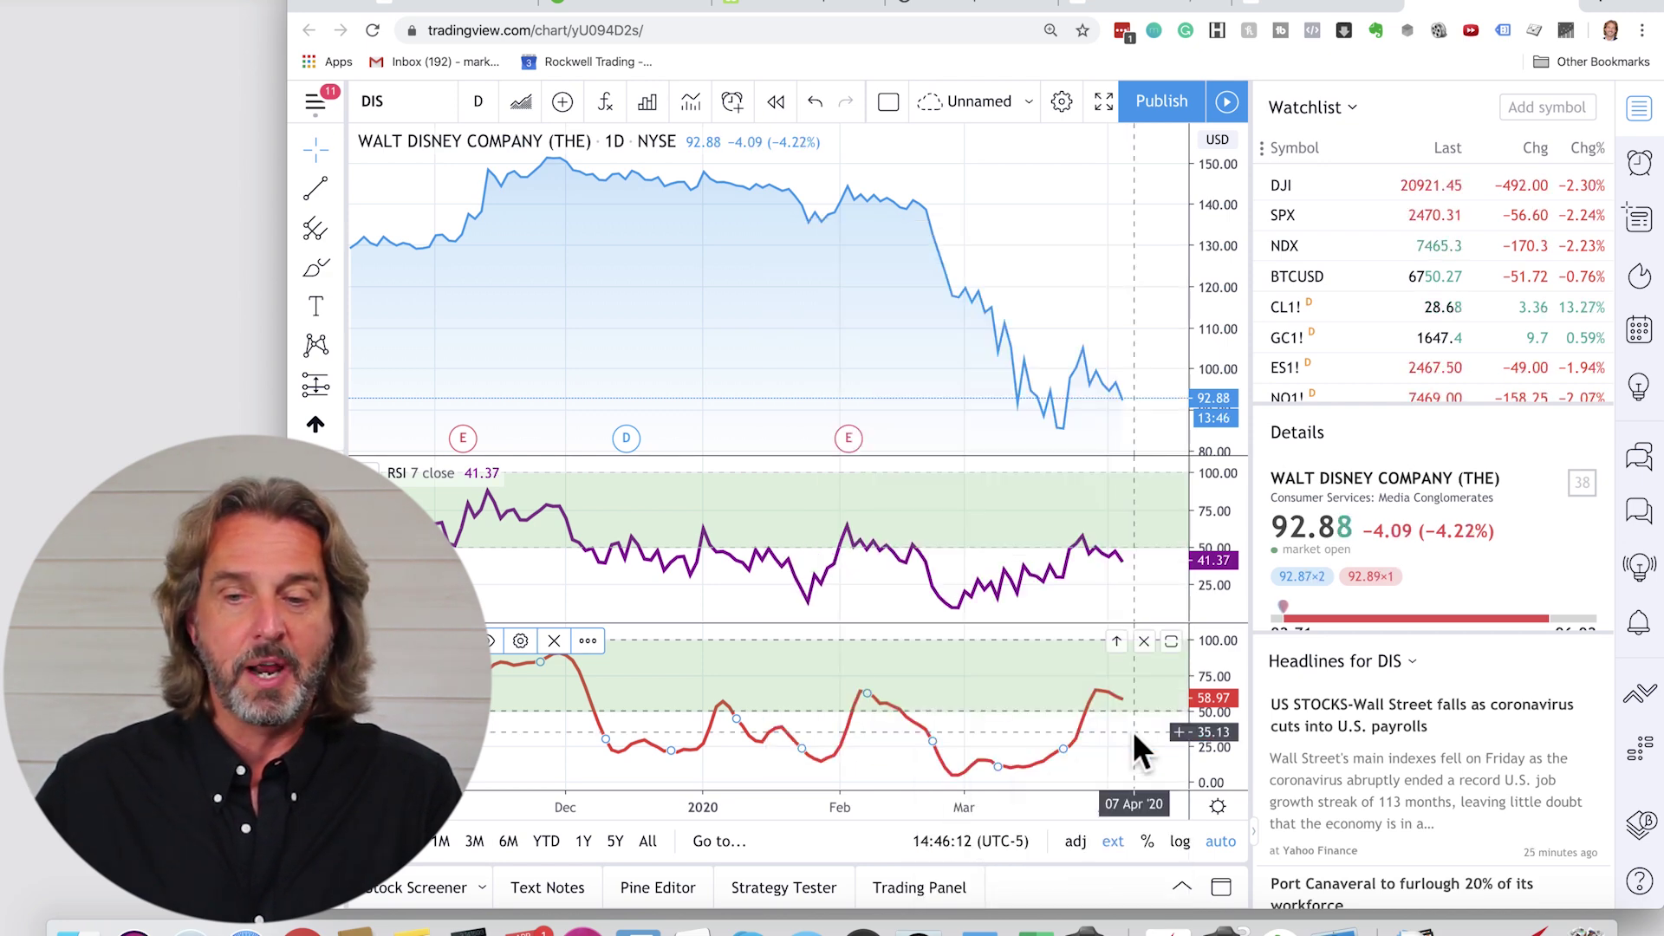
Check the PXO - Bars reference chart, and add the built-in MACD indicator to the unnamed Disney chart by searching "macd"
left_click(442, 10)
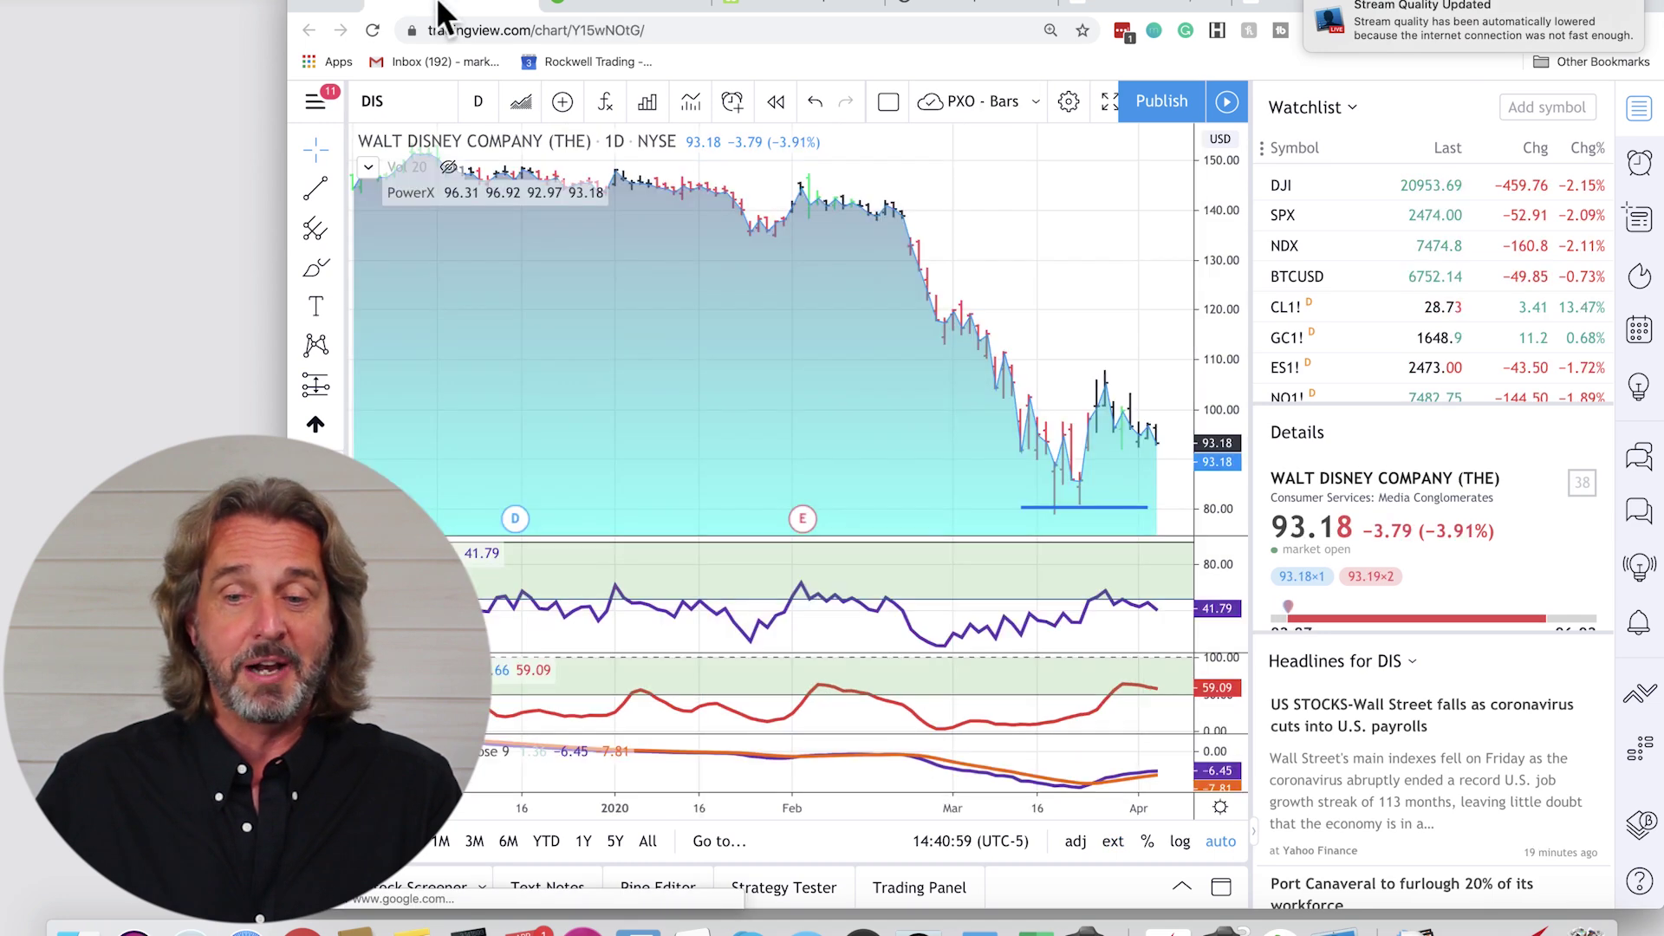
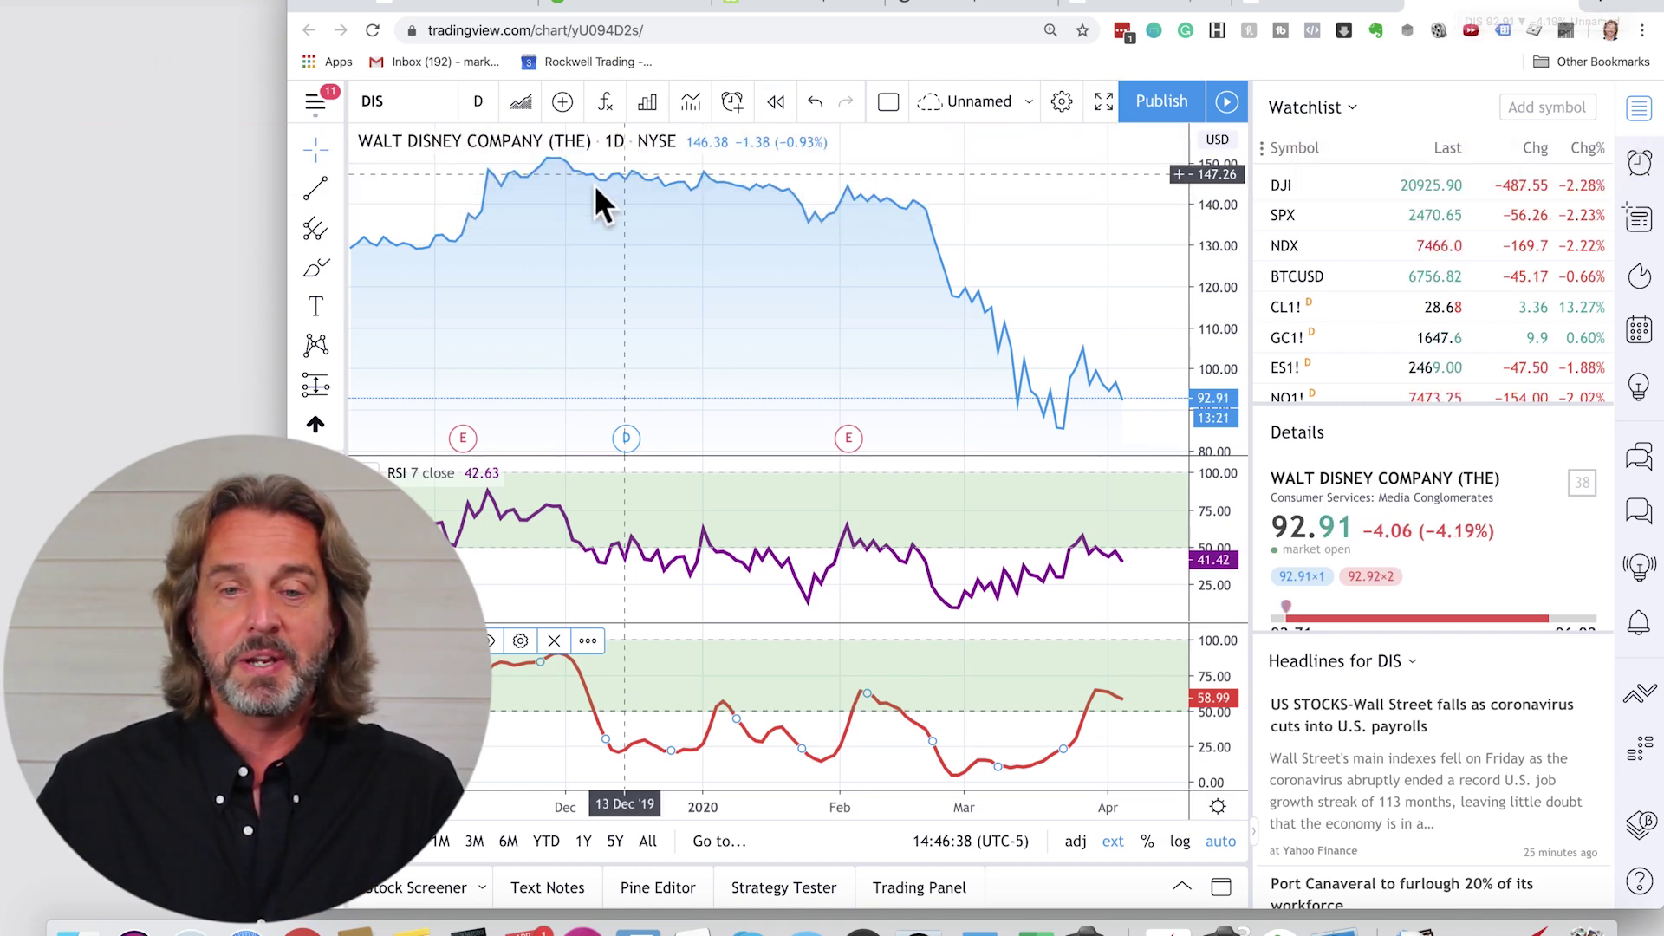
left_click(604, 102)
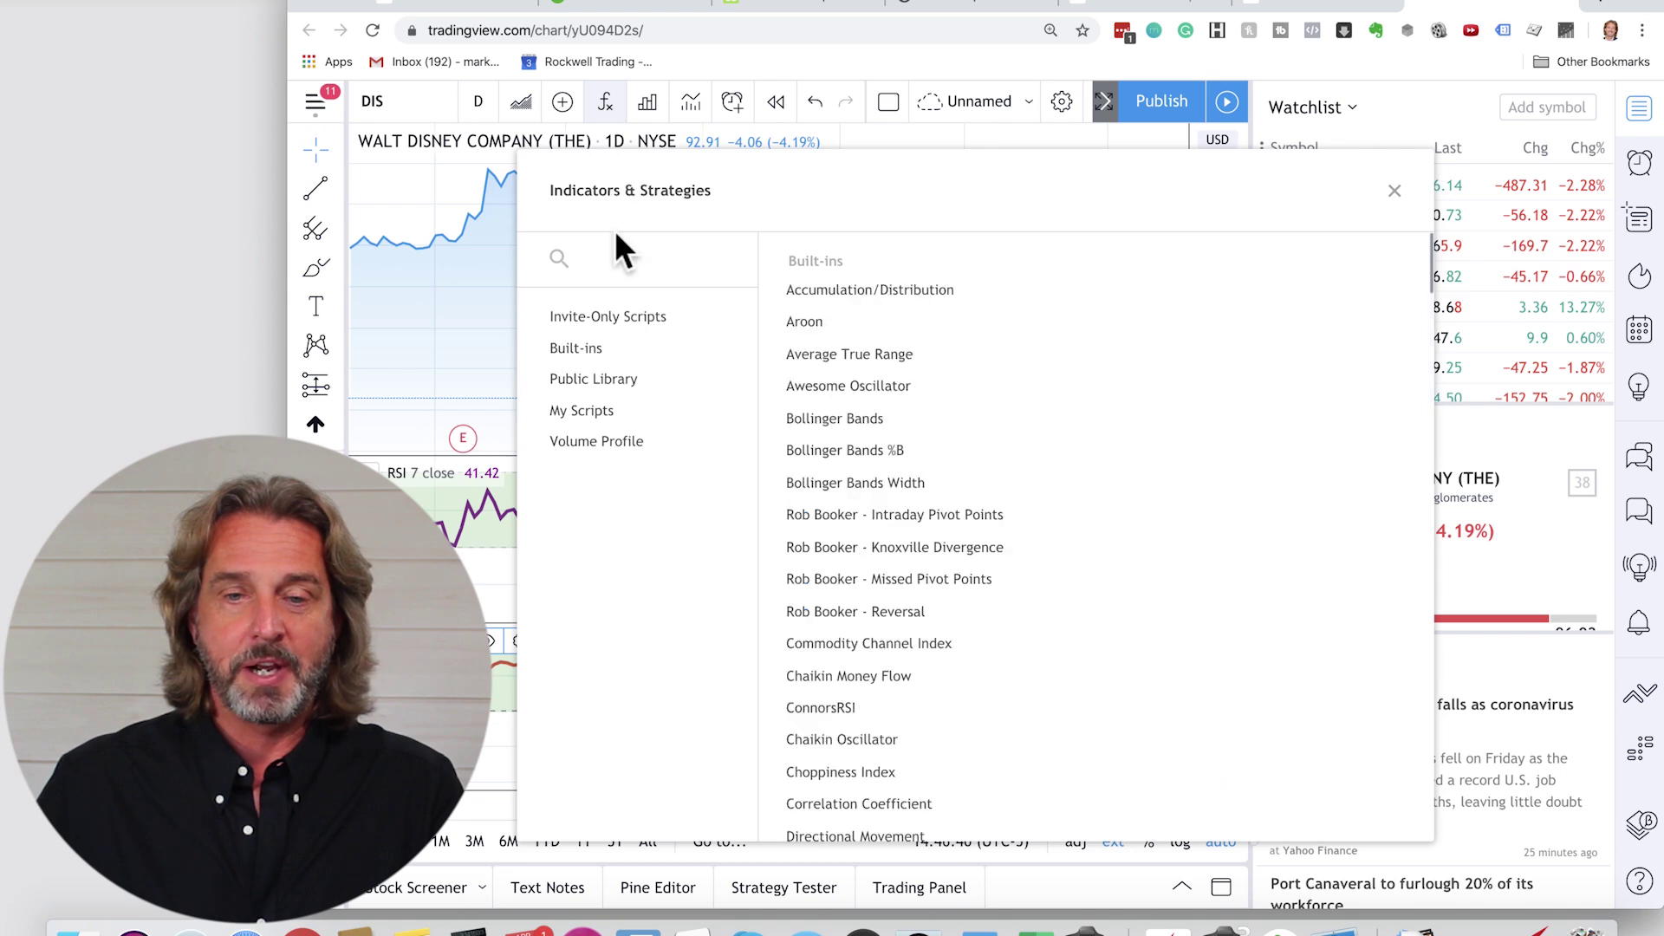
type("mac")
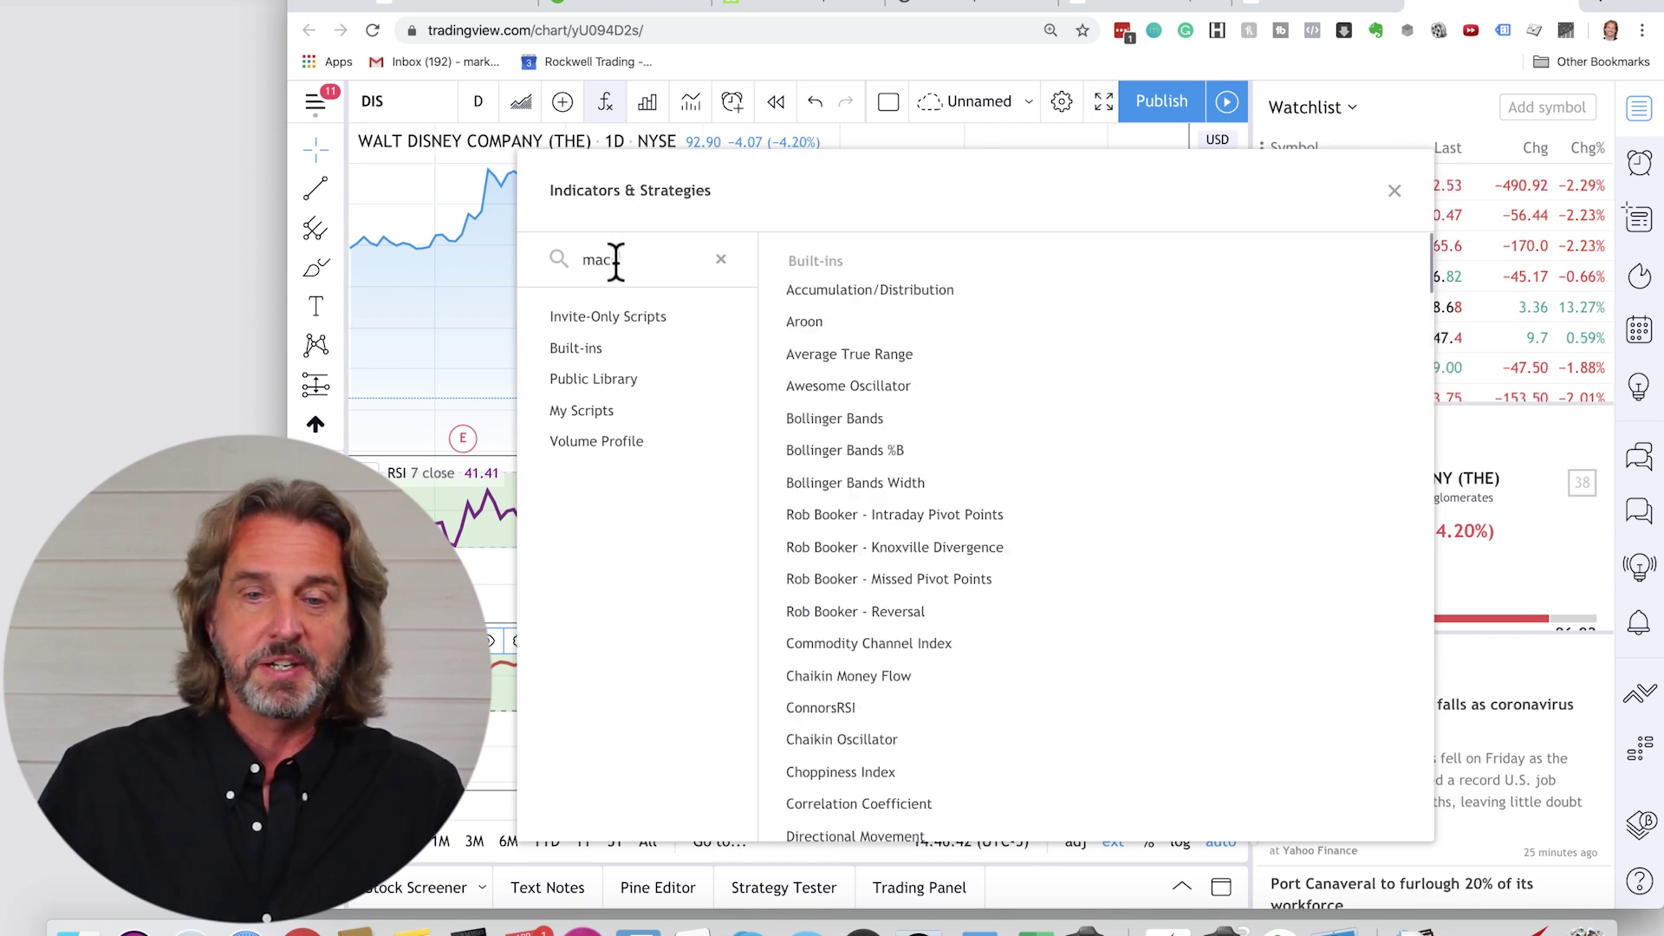
type("d")
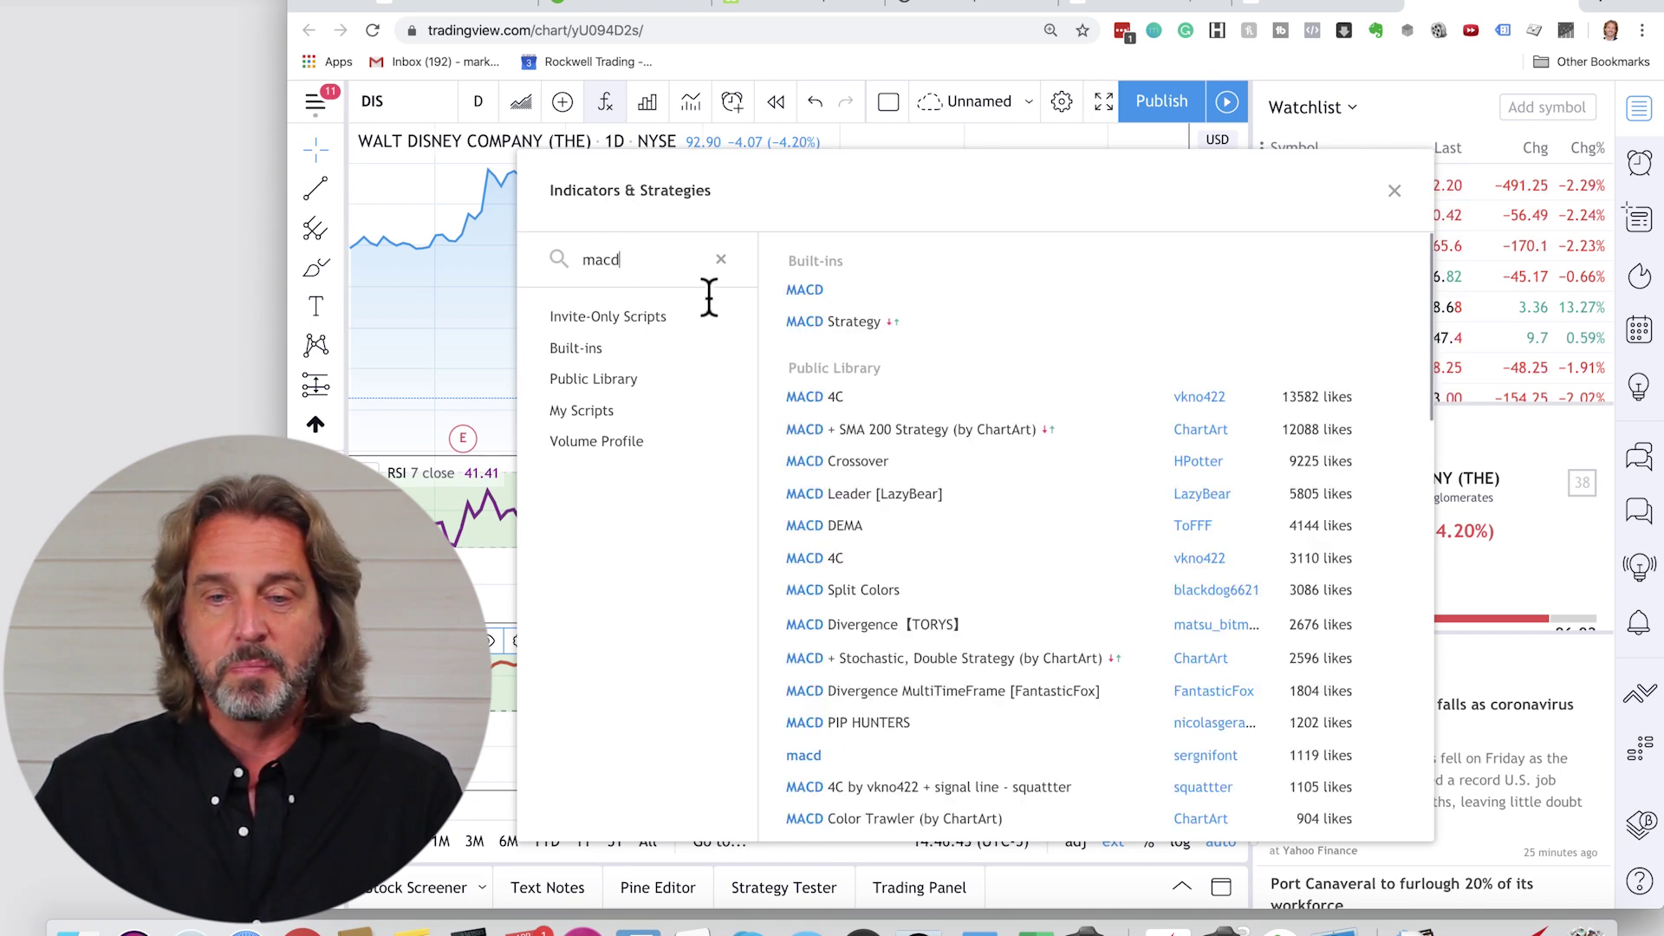
left_click(795, 292)
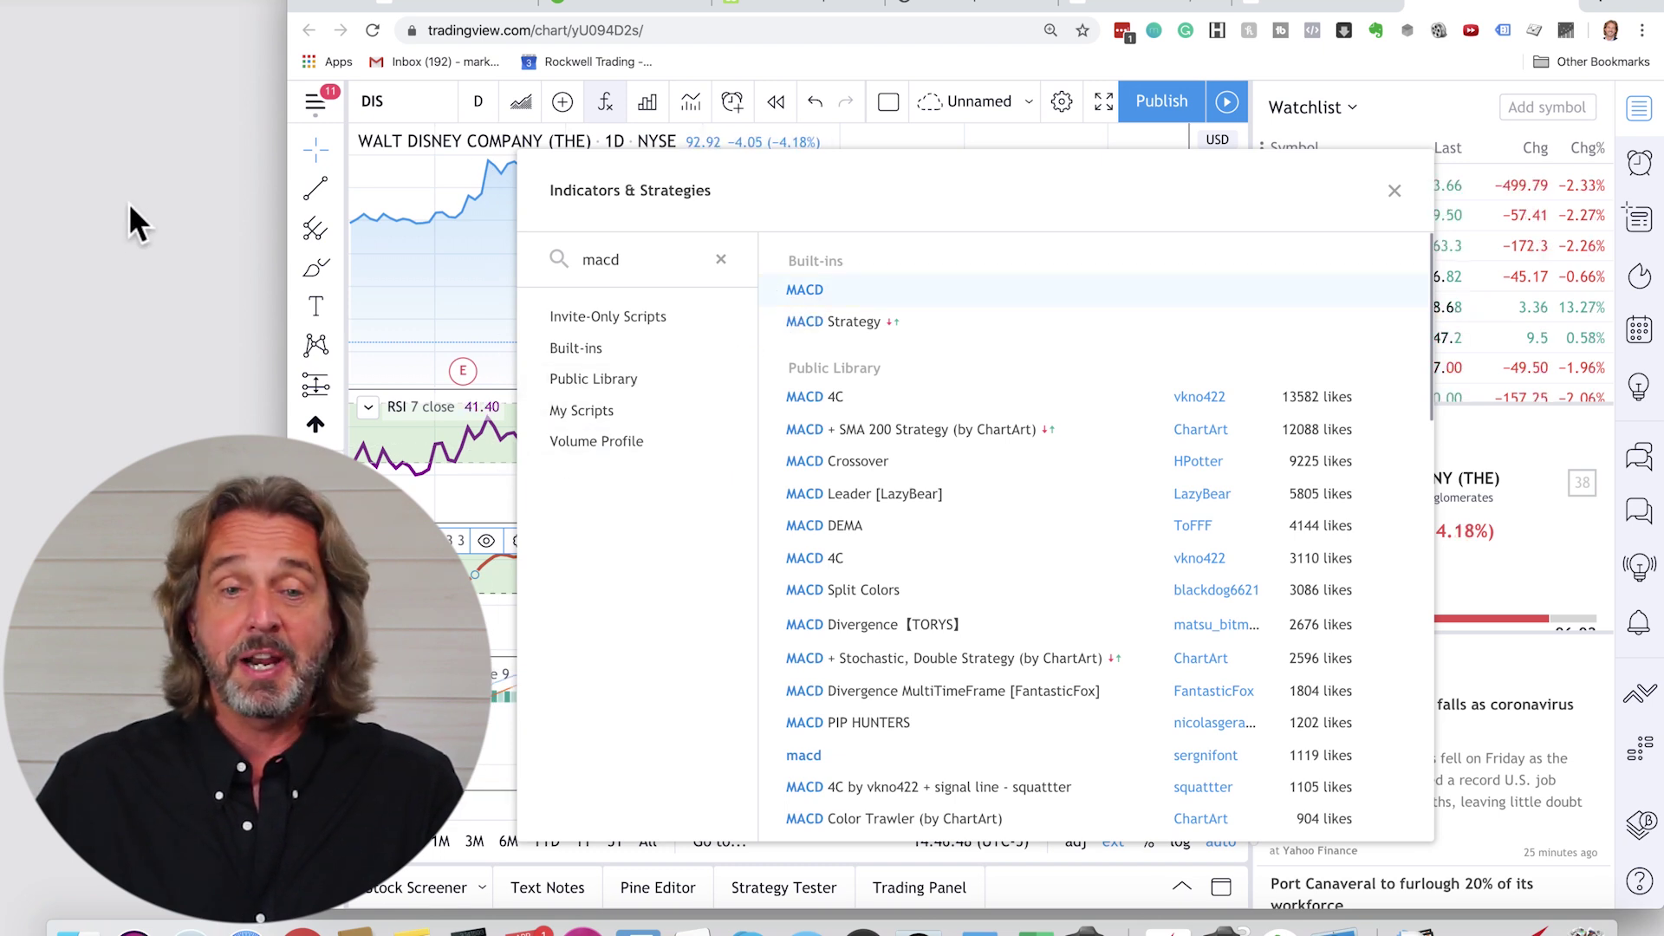
left_click(1398, 187)
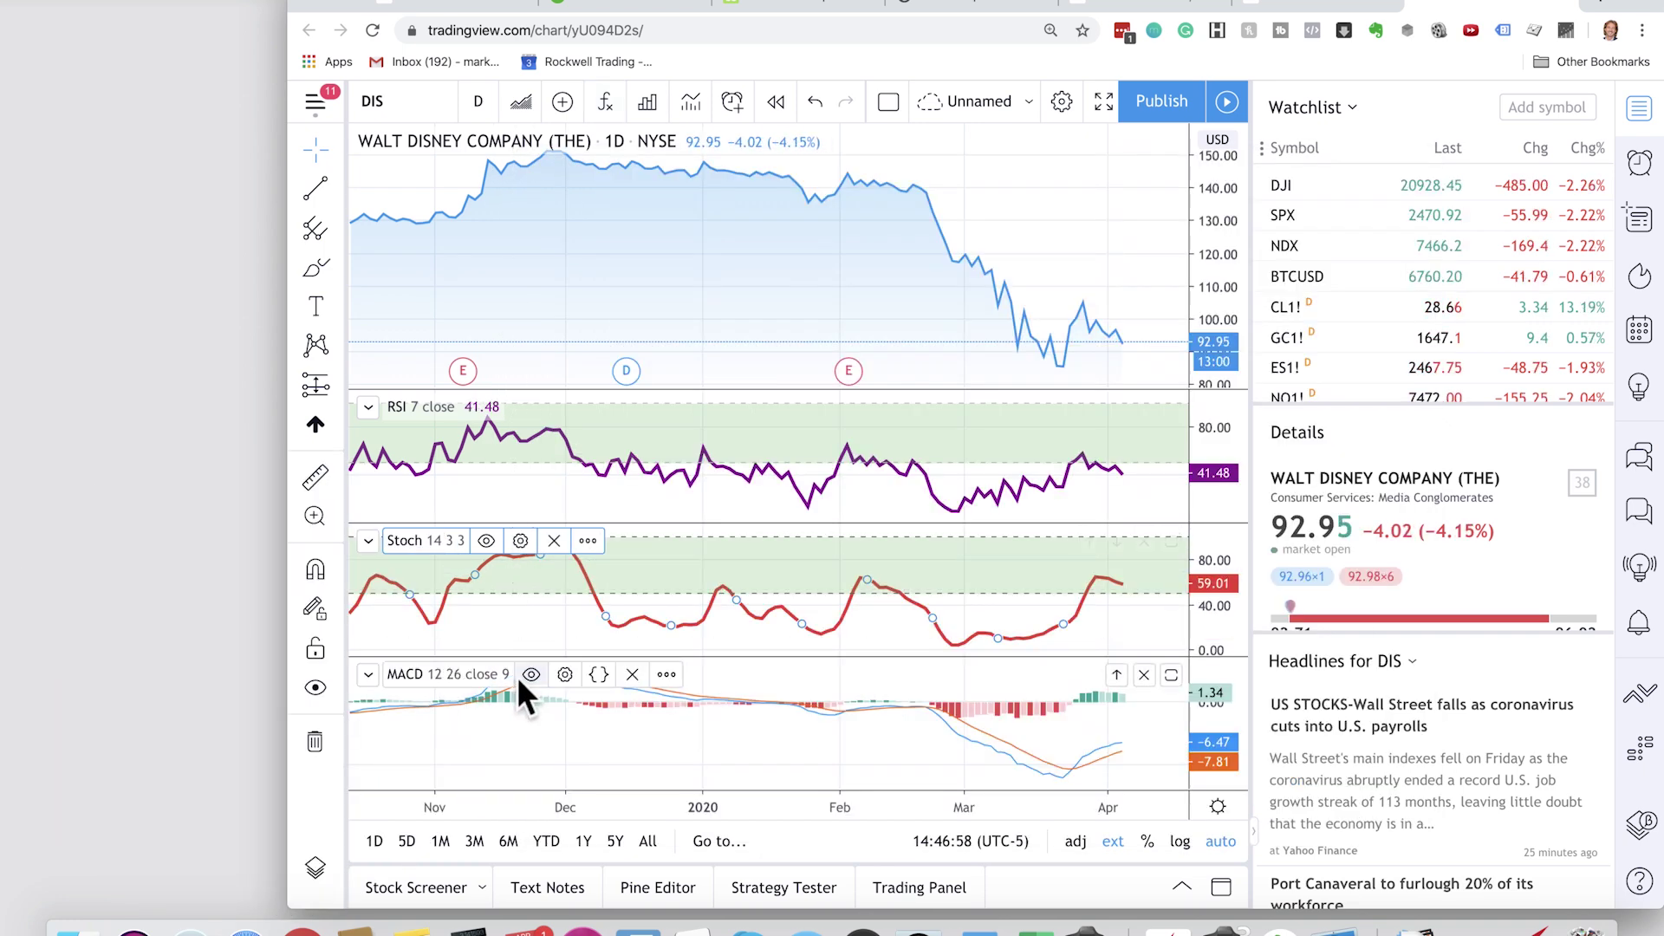
Hide the MACD histogram and make the MACD line purple at the third thickness level
left_click(564, 675)
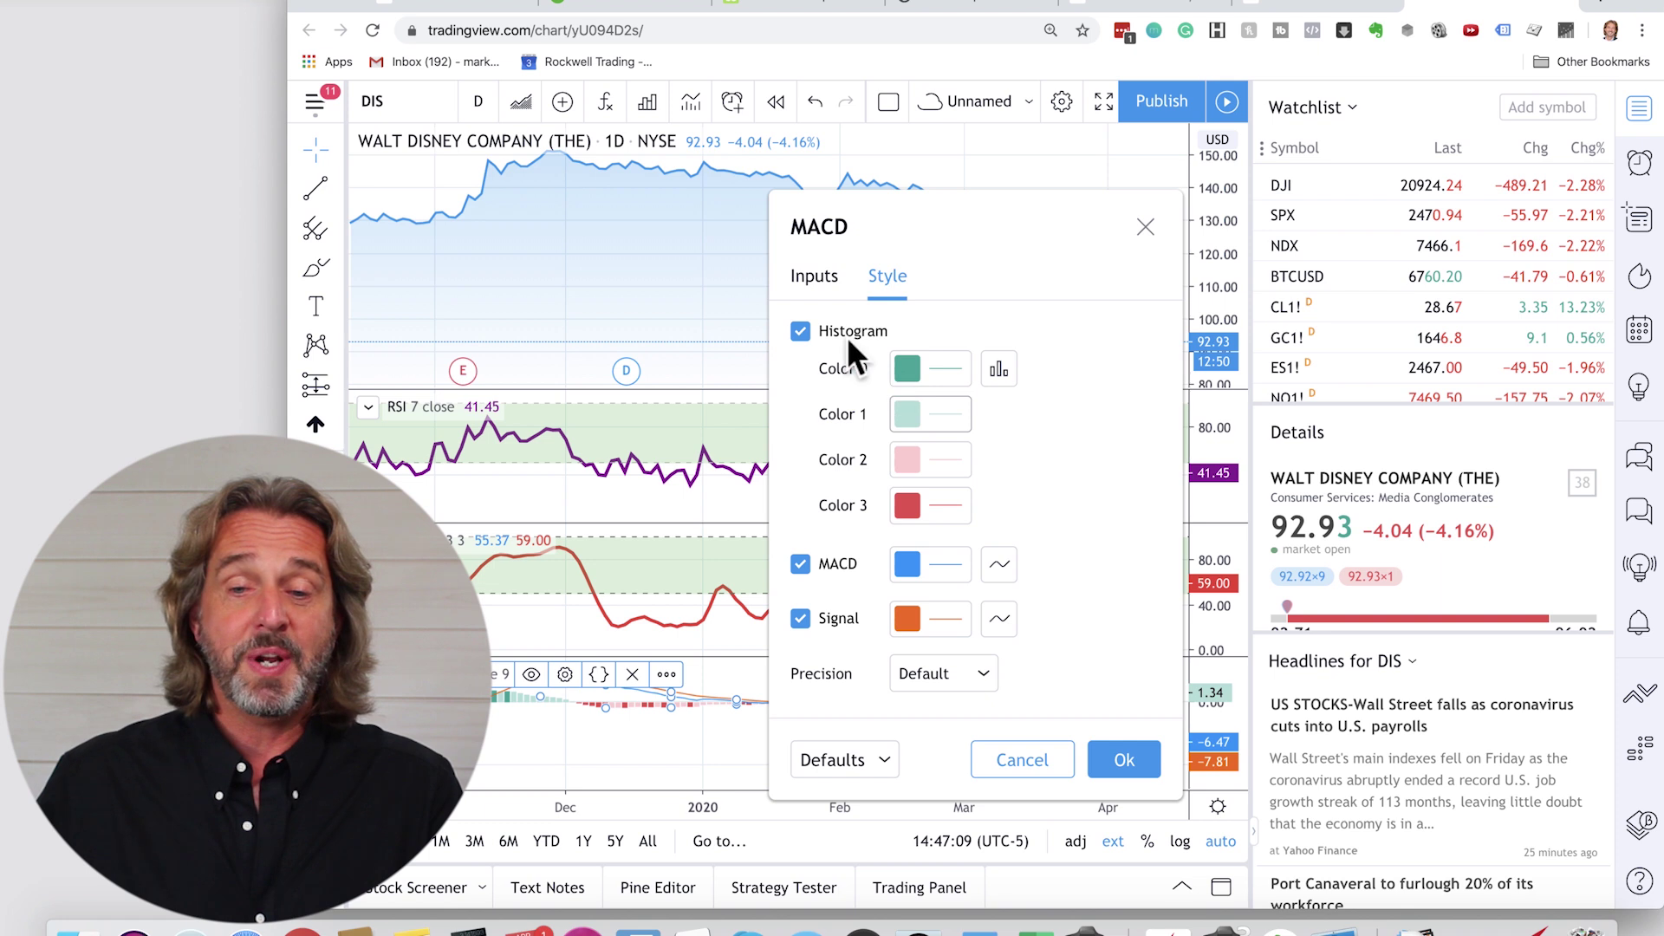
left_click(803, 329)
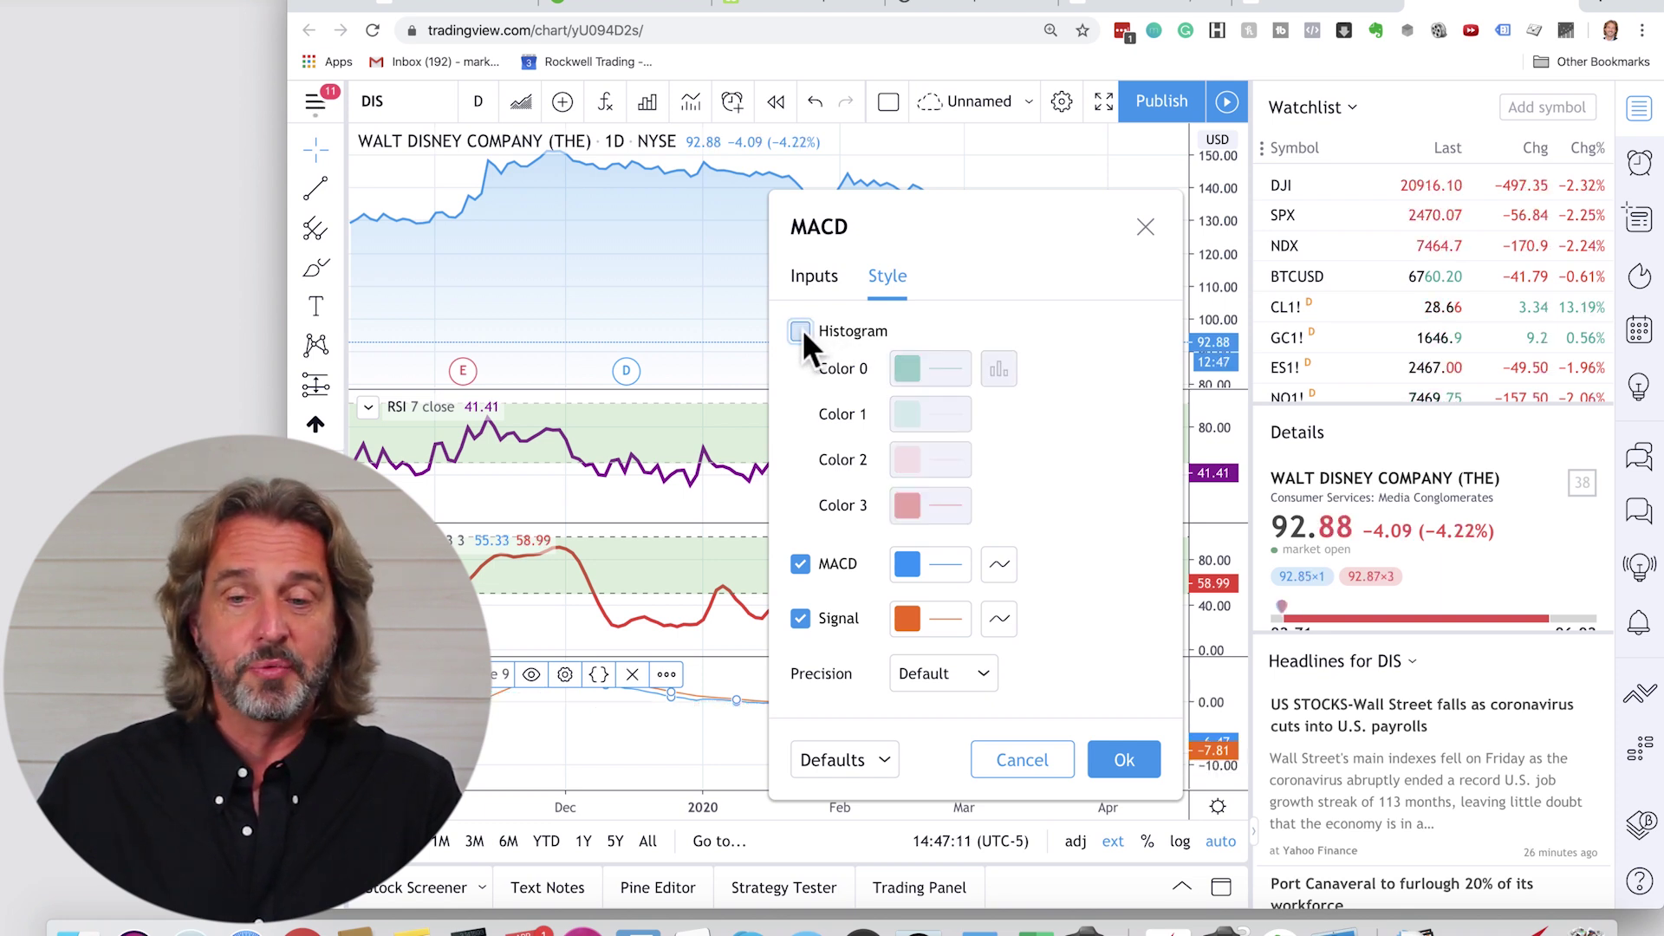
left_click(912, 564)
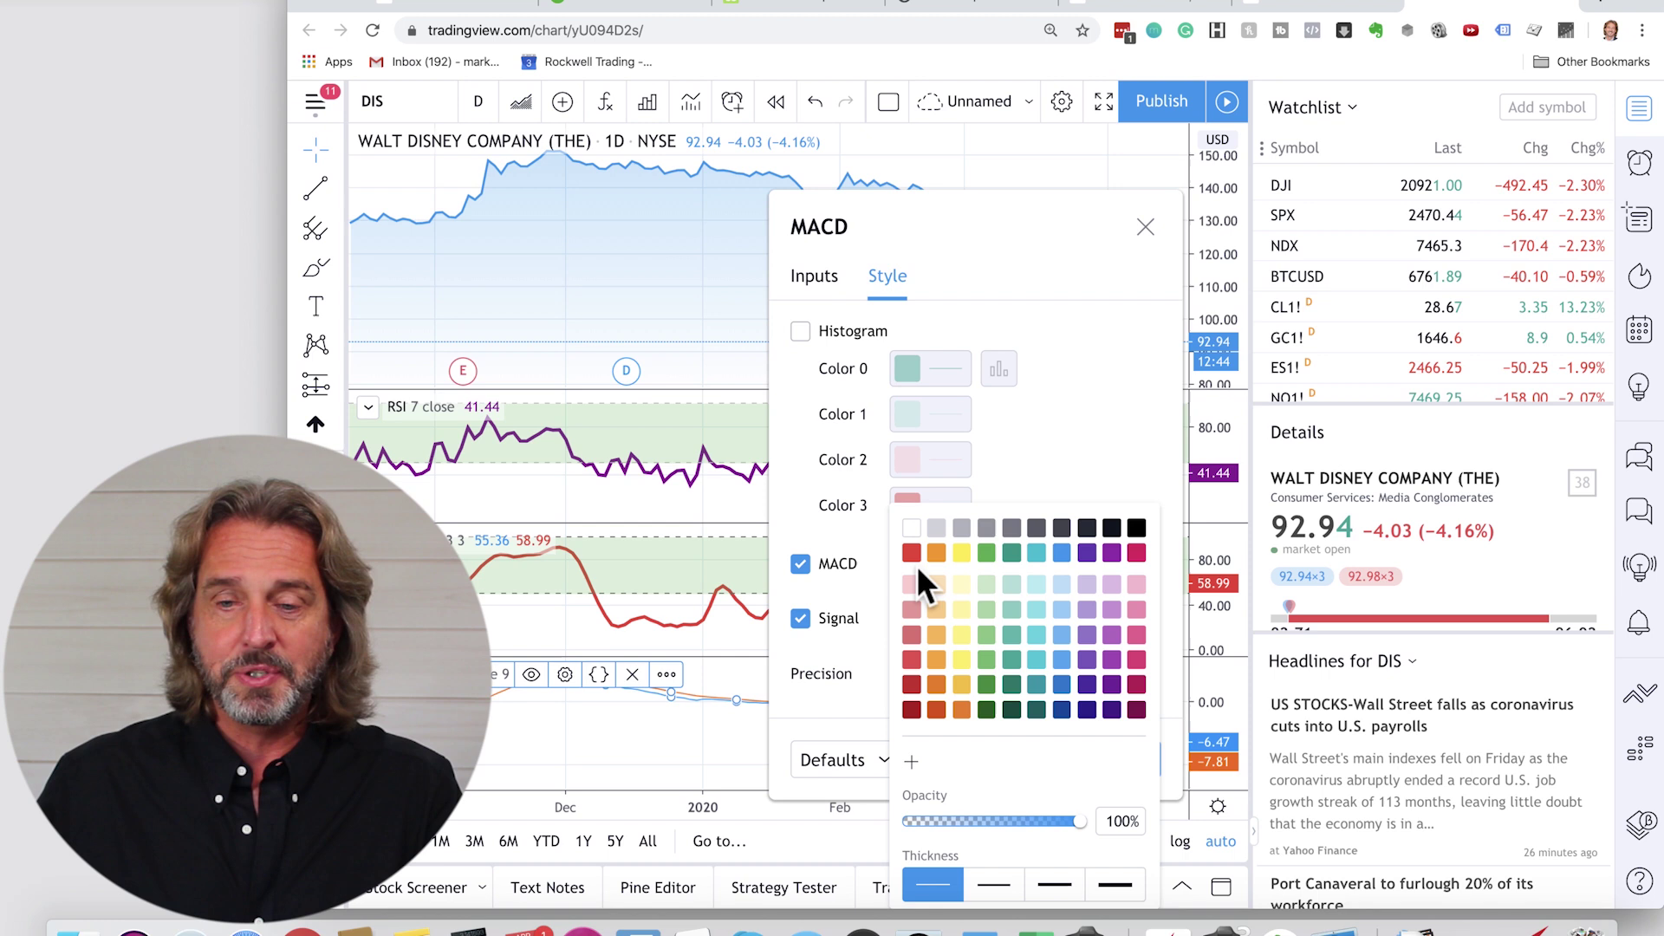
left_click(1085, 553)
left_click(1049, 890)
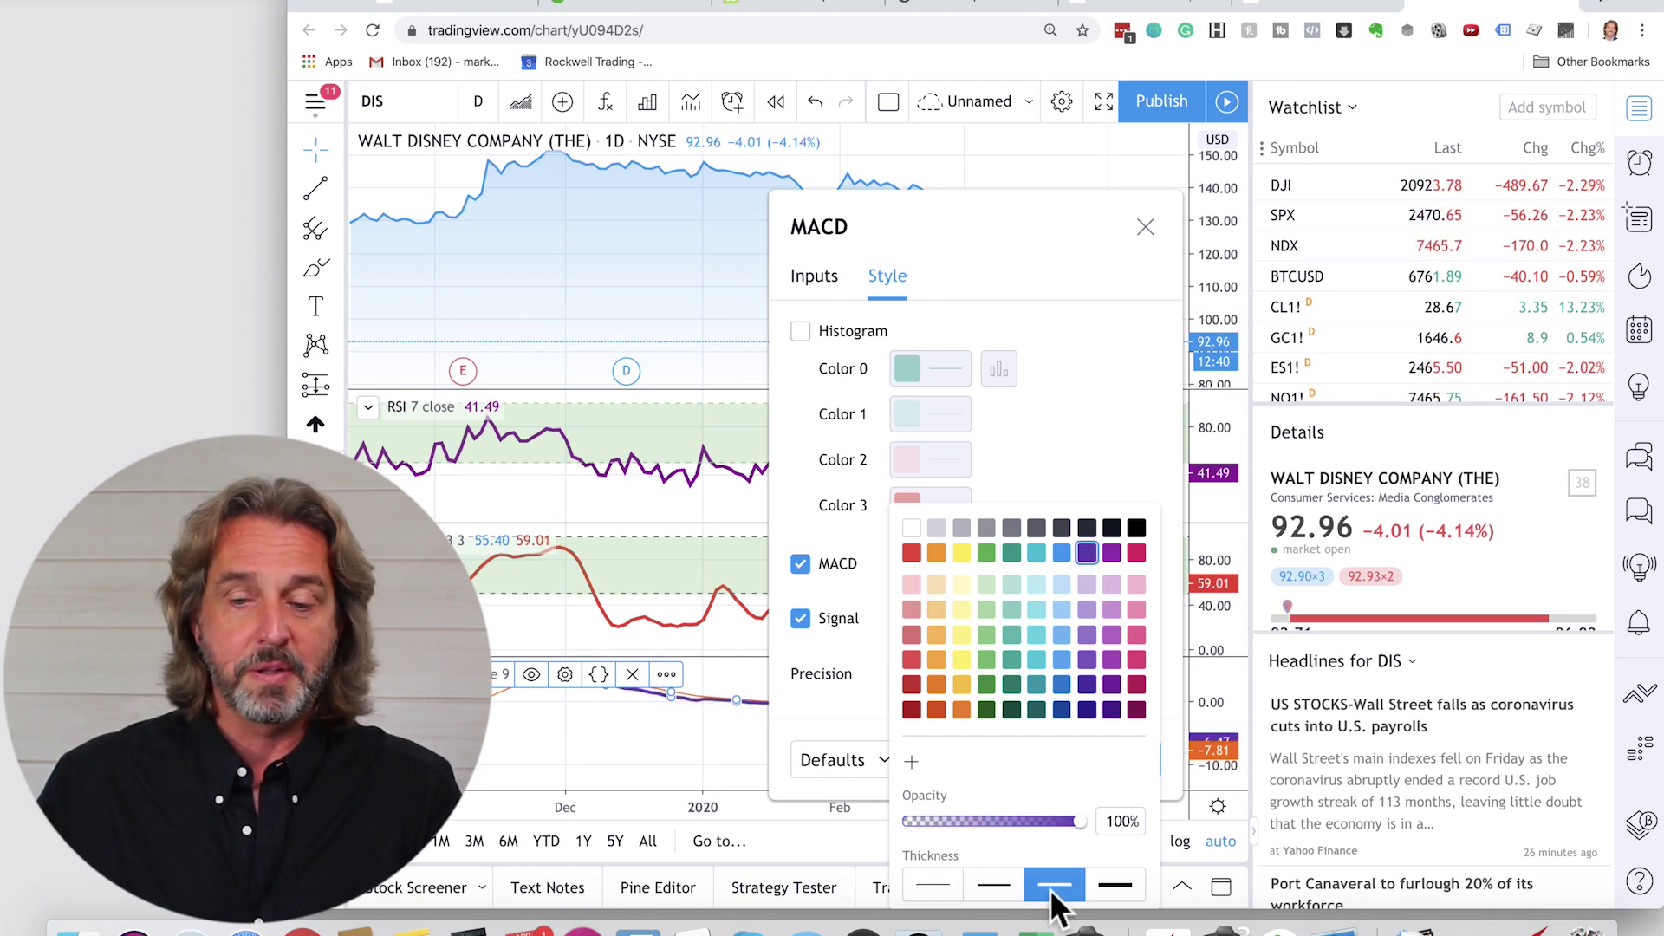
left_click(859, 694)
Thicken the MACD's orange signal line to the third thickness level and apply the indicator settings
left_click(998, 618)
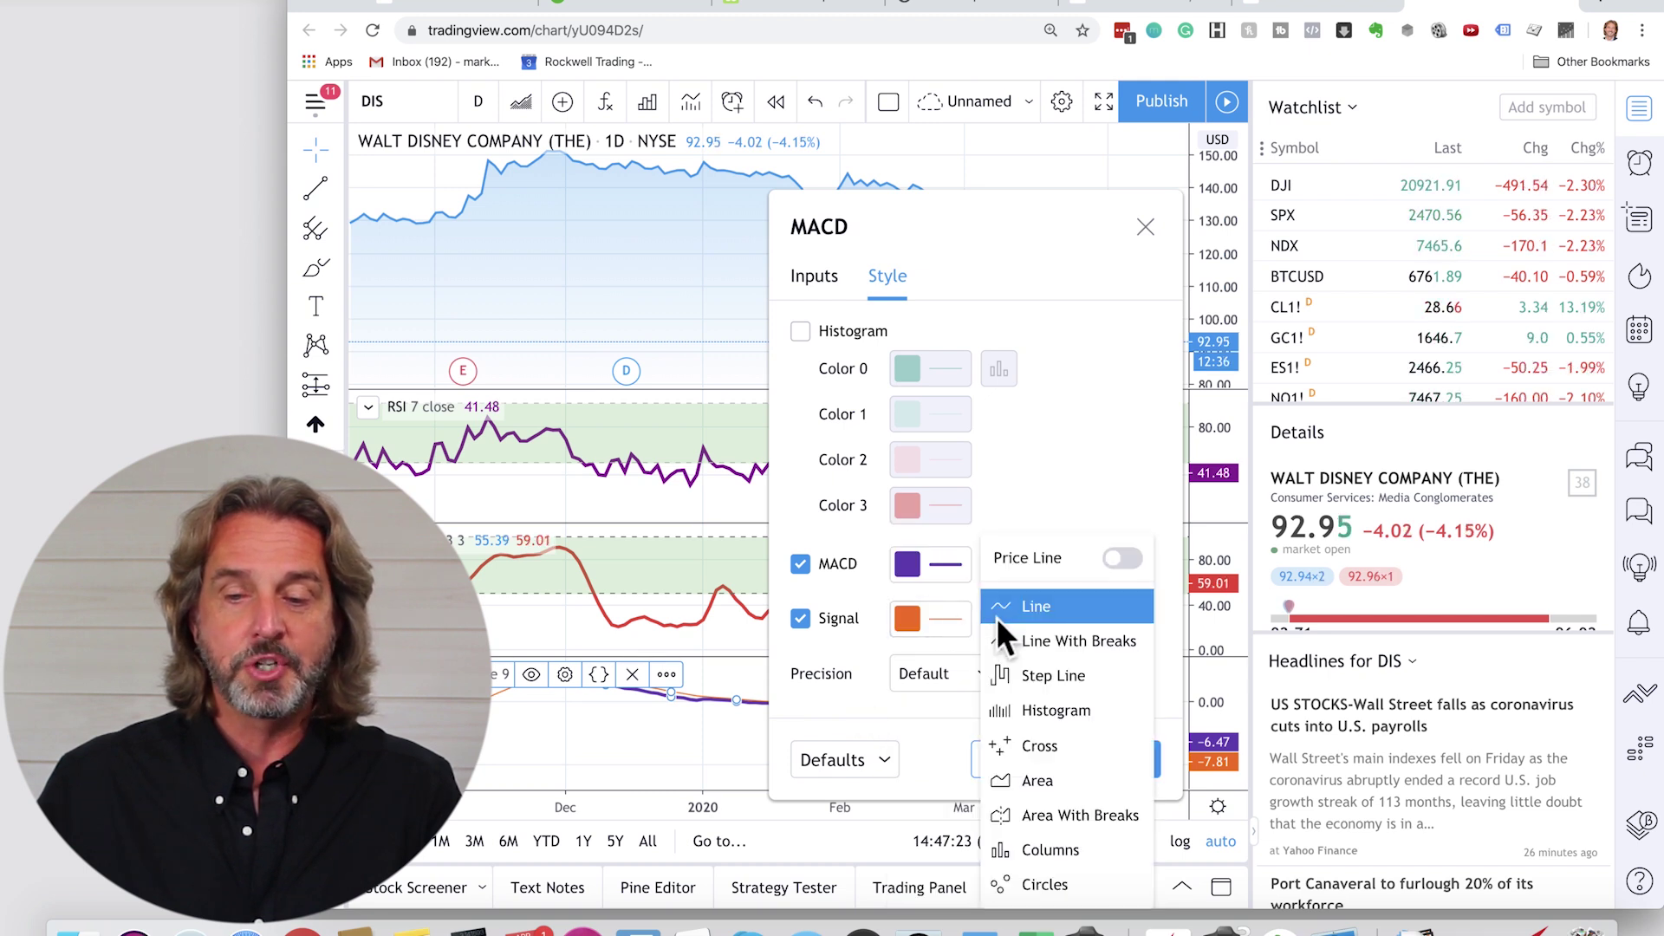
left_click(939, 621)
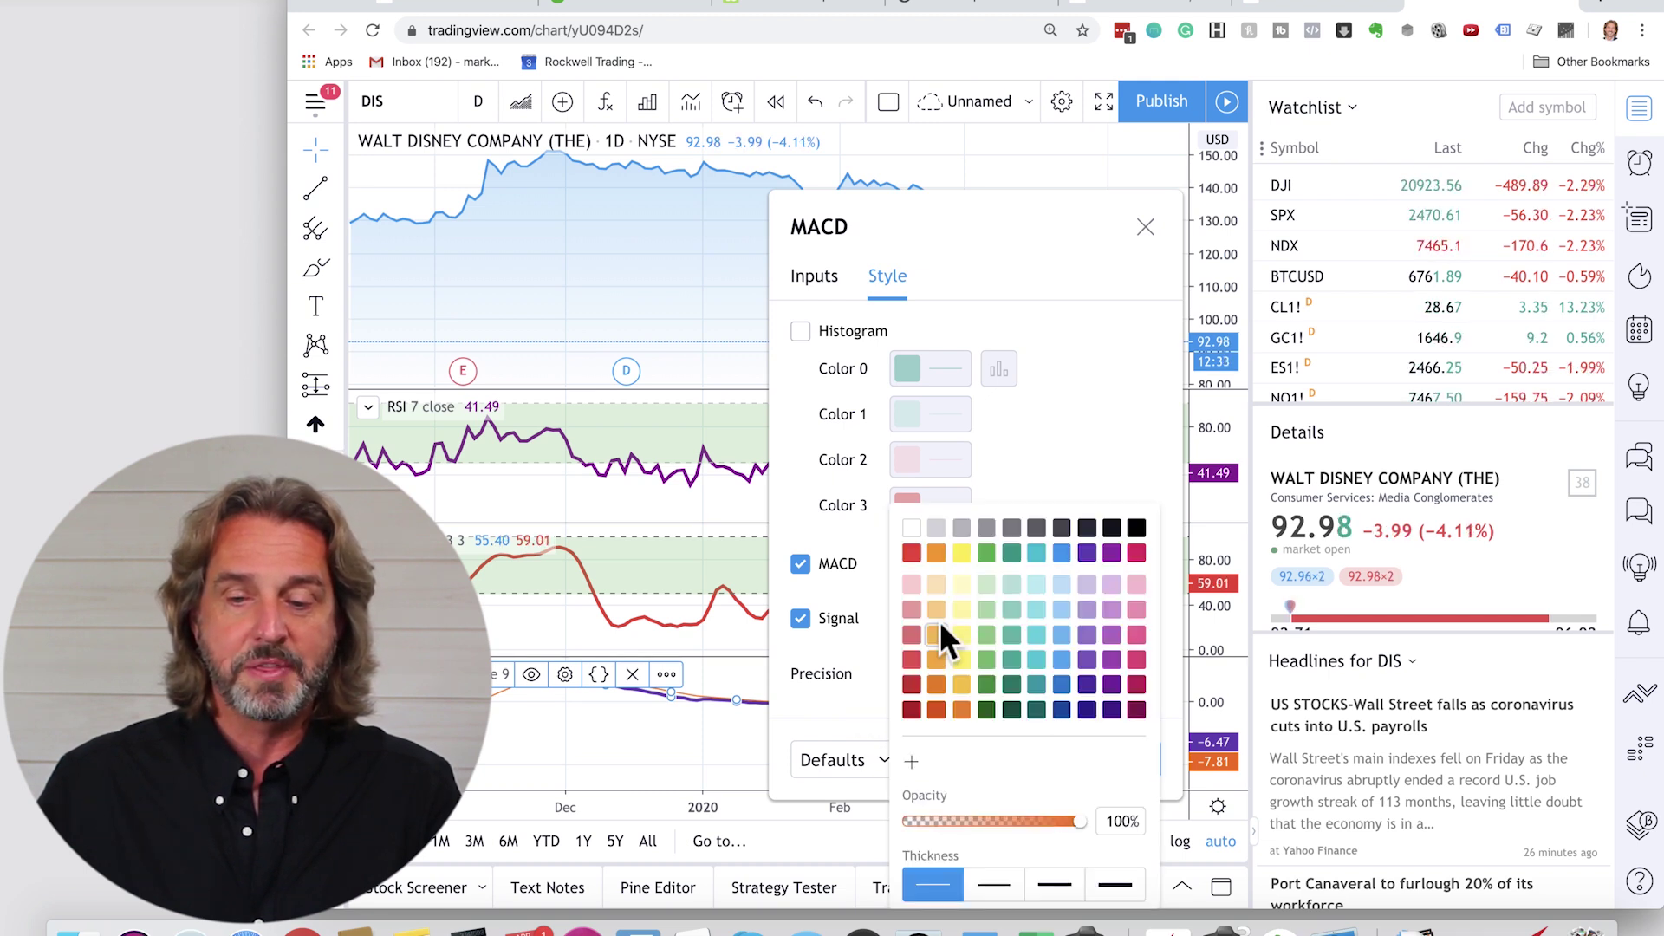
left_click(1053, 881)
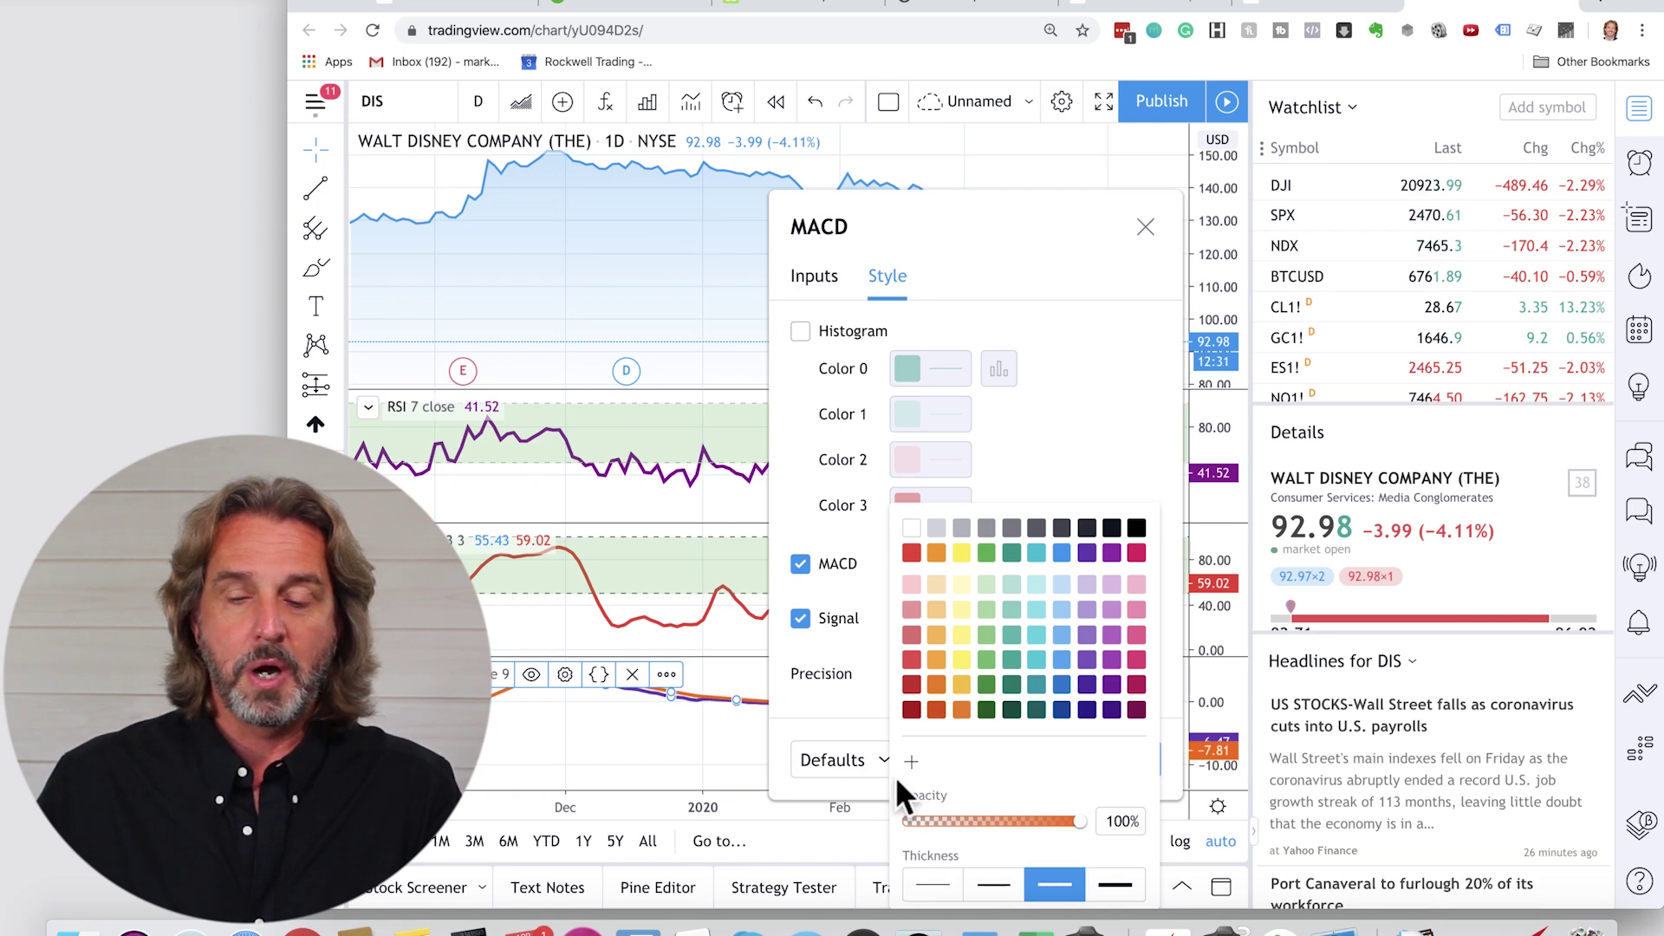
left_click(865, 720)
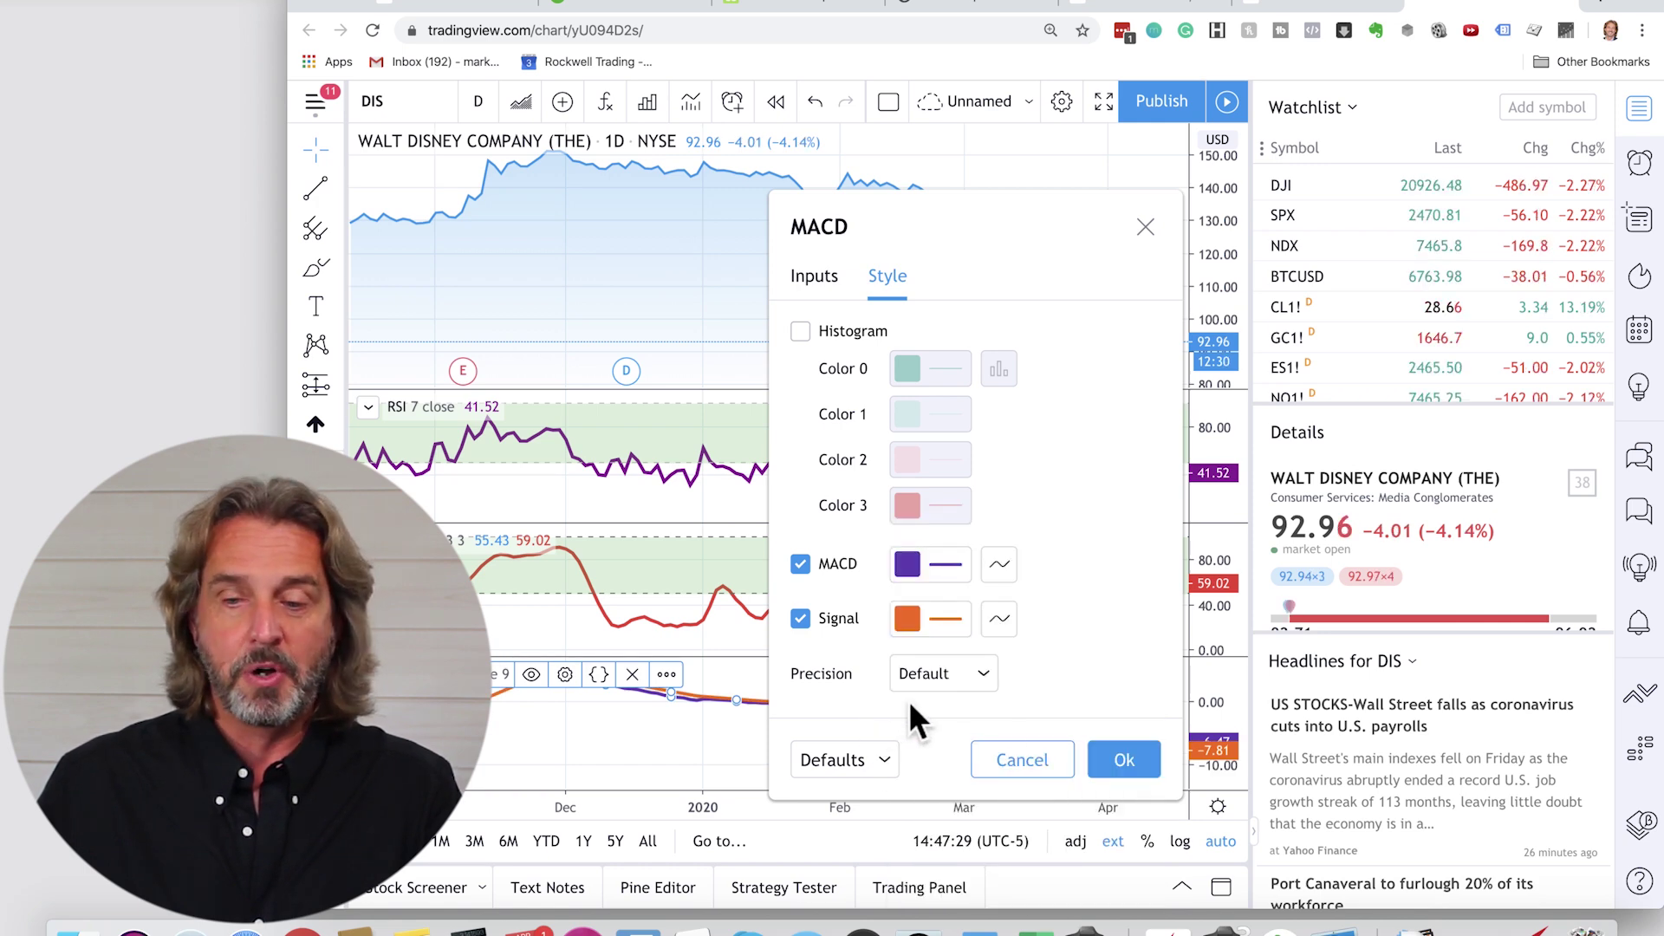
left_click(1126, 760)
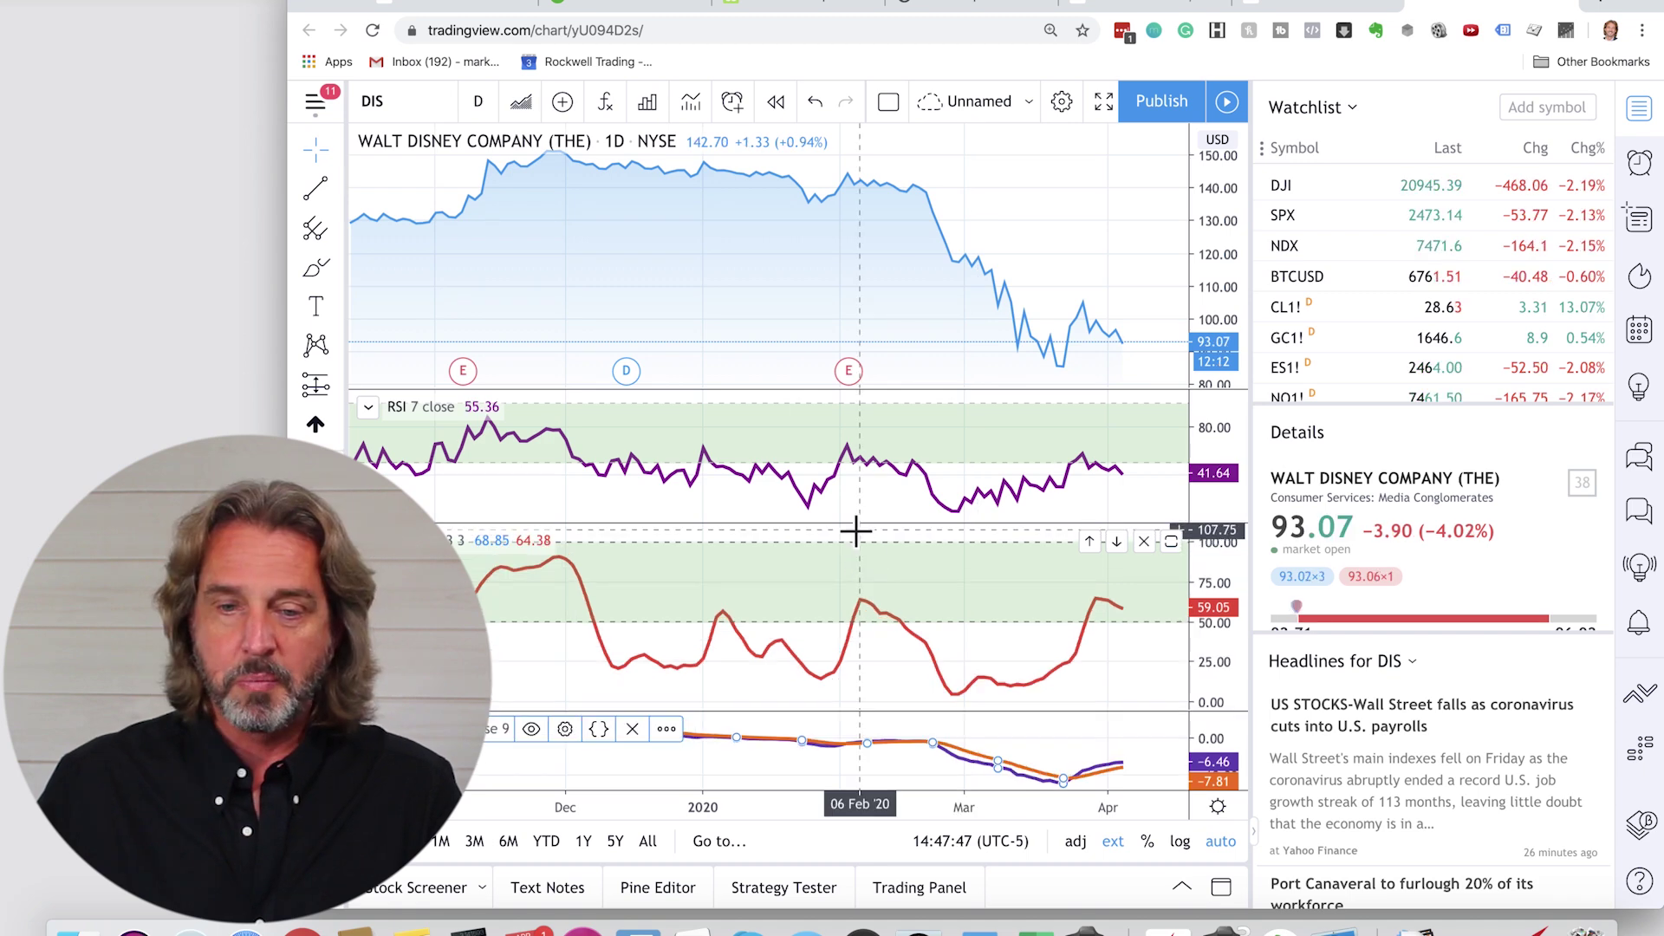
Enlarge the price pane, shrink the RSI, Stochastic and MACD panes beneath it, and compare the layout with the PXO - Bars chart
left_click_drag(857, 610, 858, 626)
left_click_drag(852, 392, 837, 544)
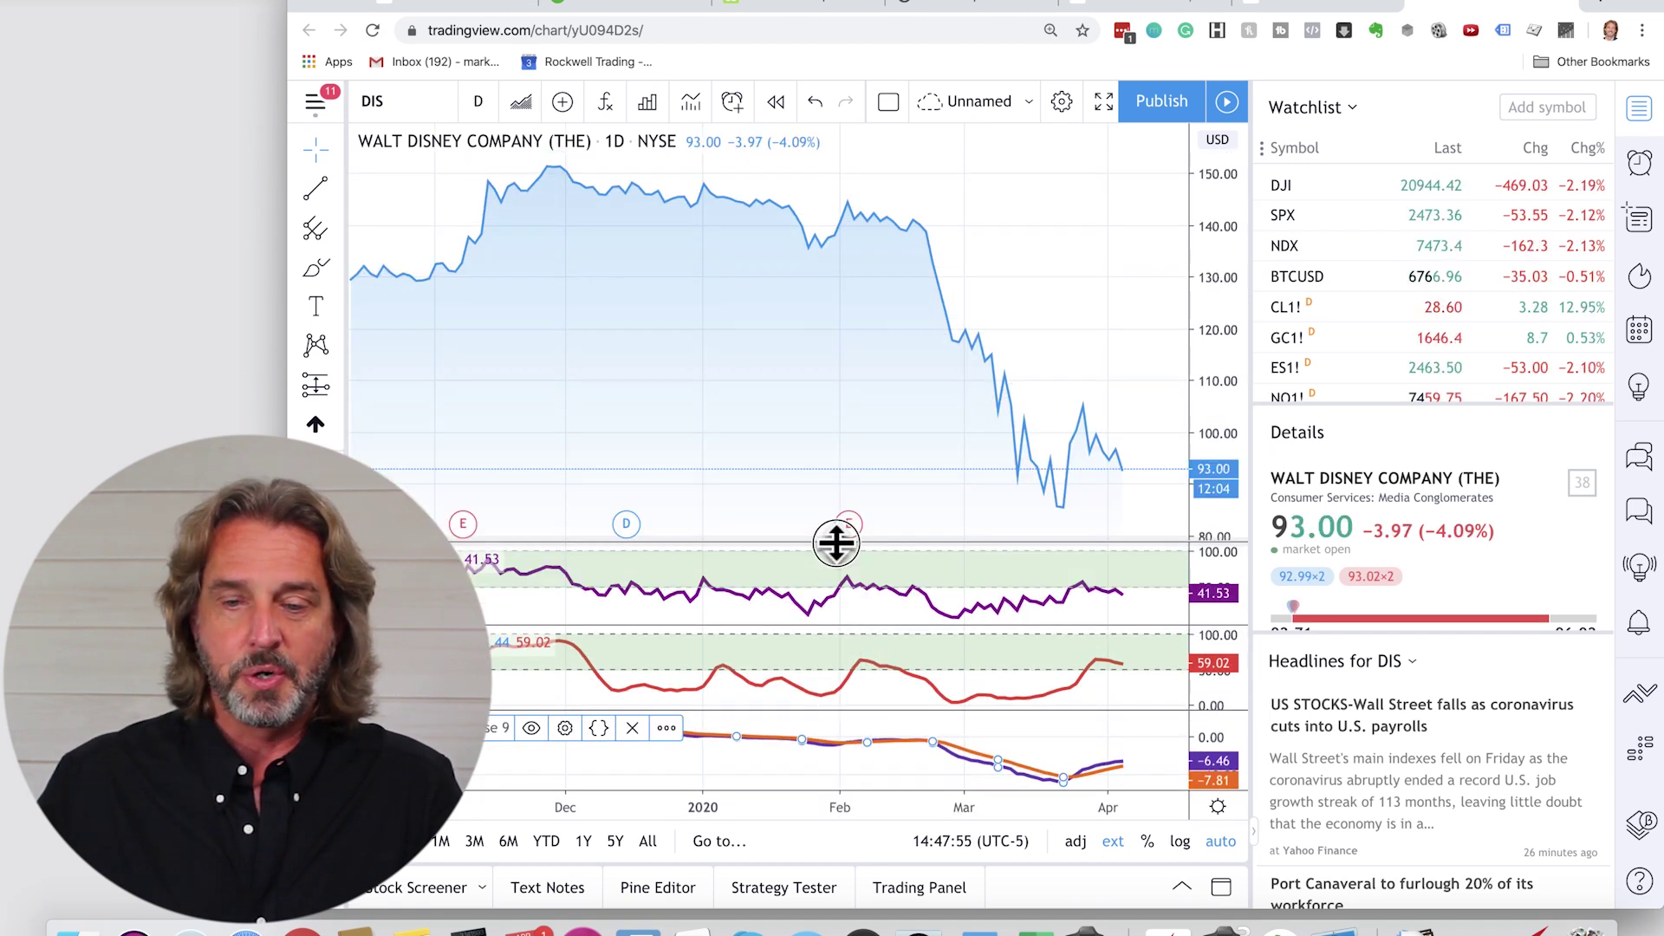
left_click_drag(829, 707, 829, 733)
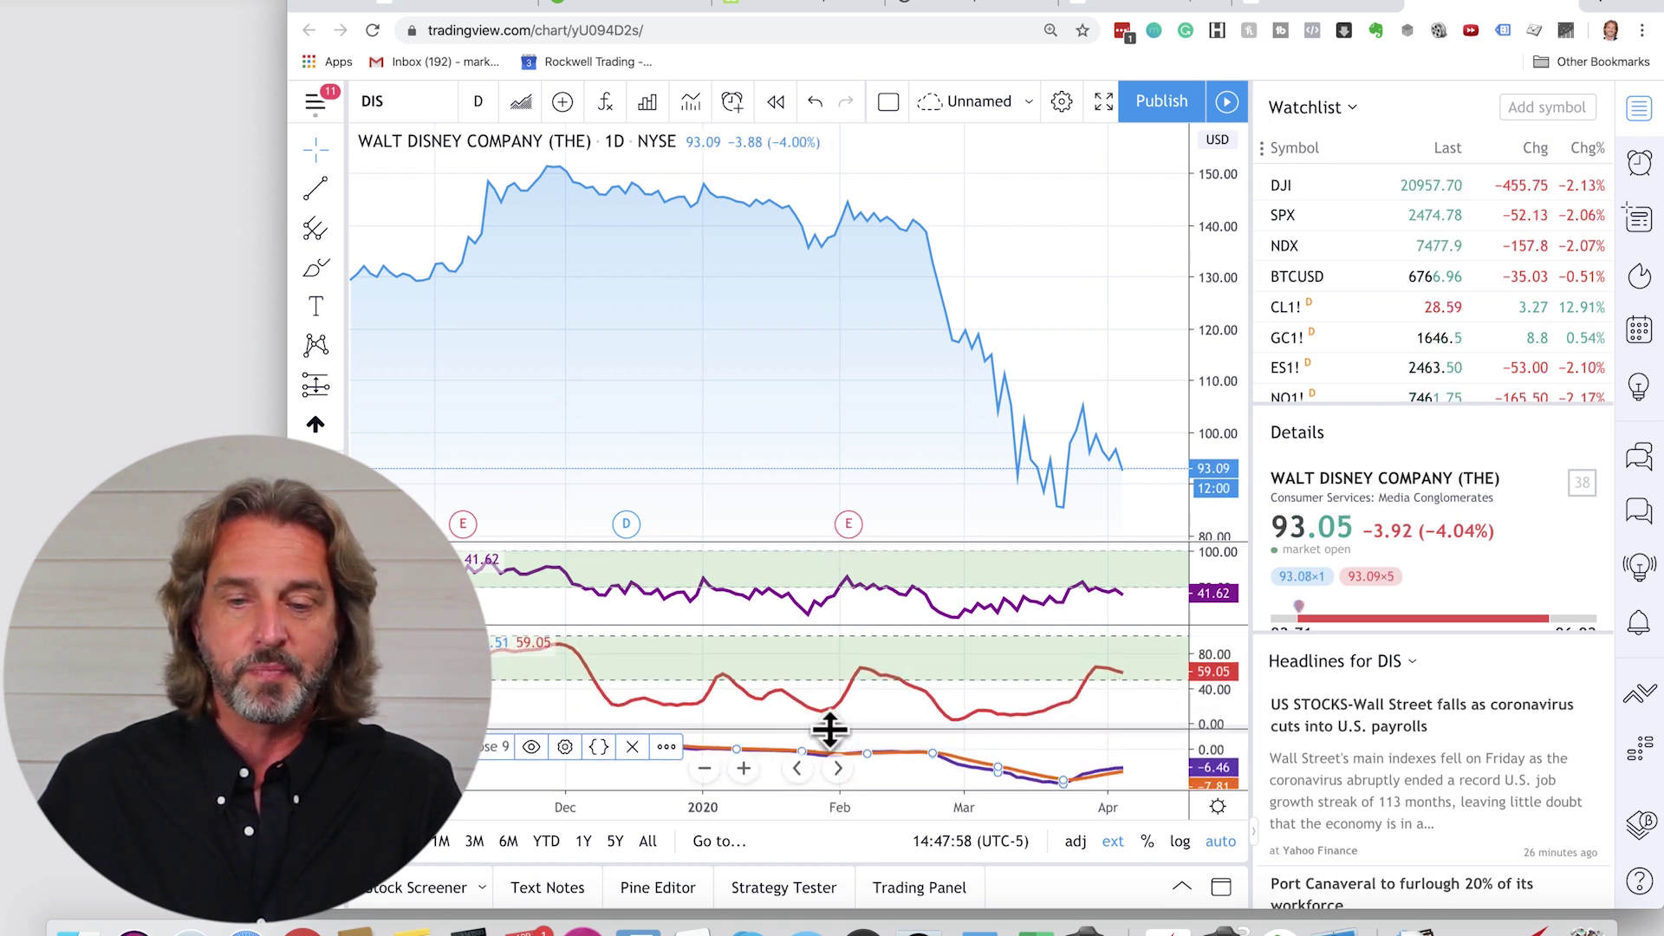
left_click_drag(830, 630, 832, 641)
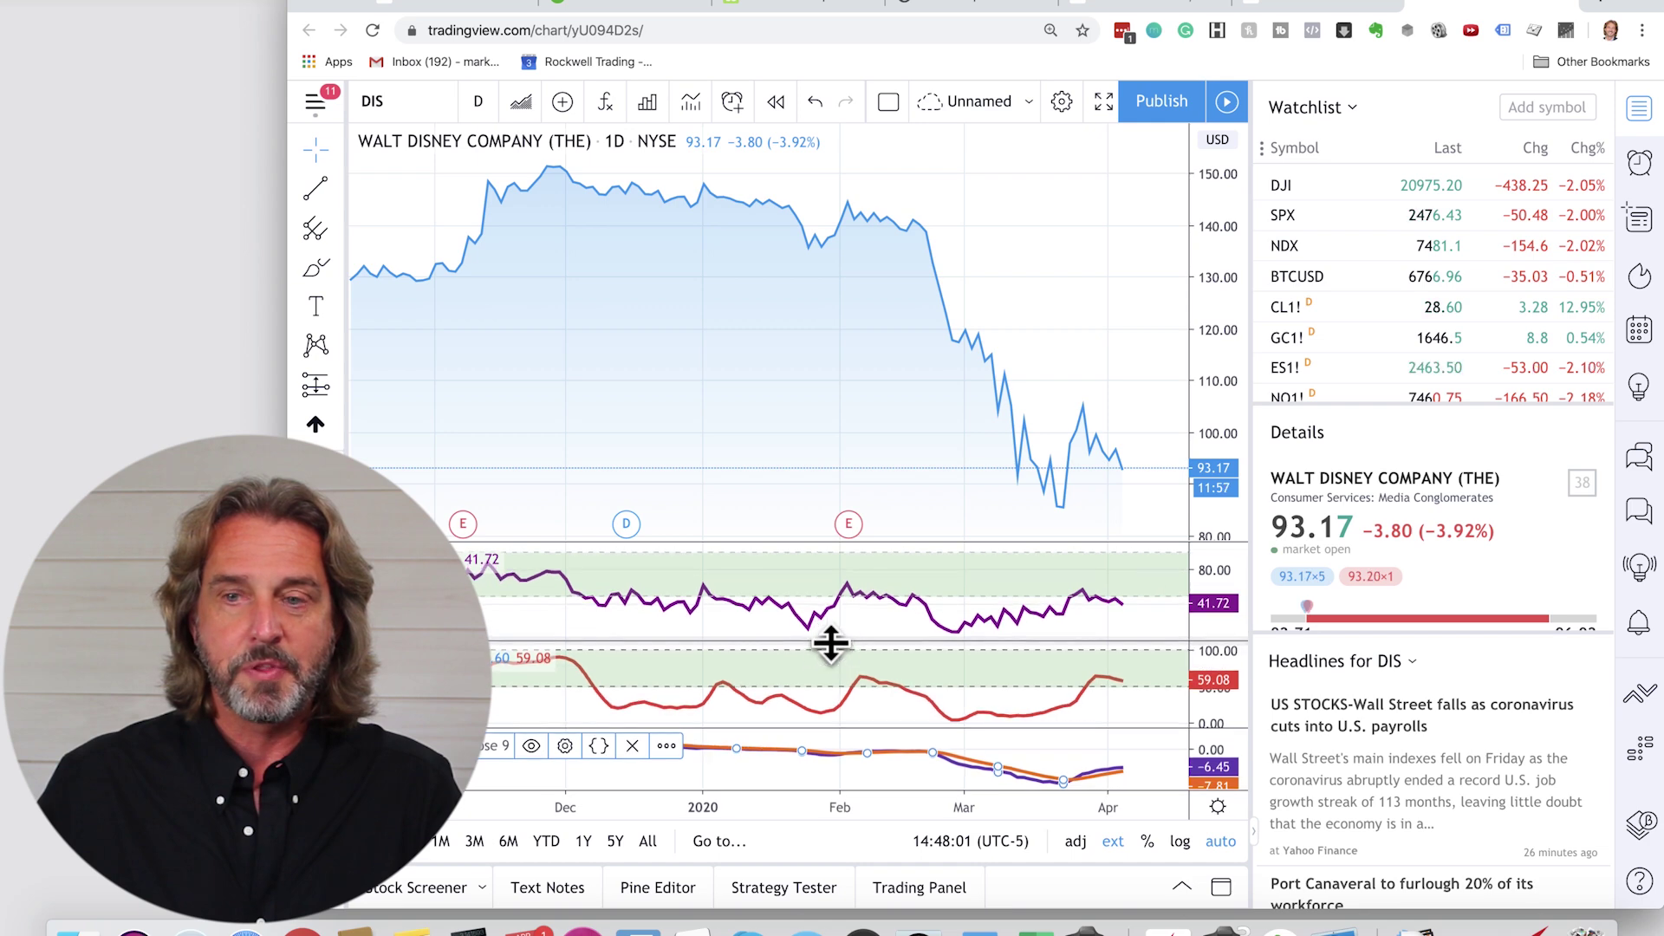
left_click(1306, 7)
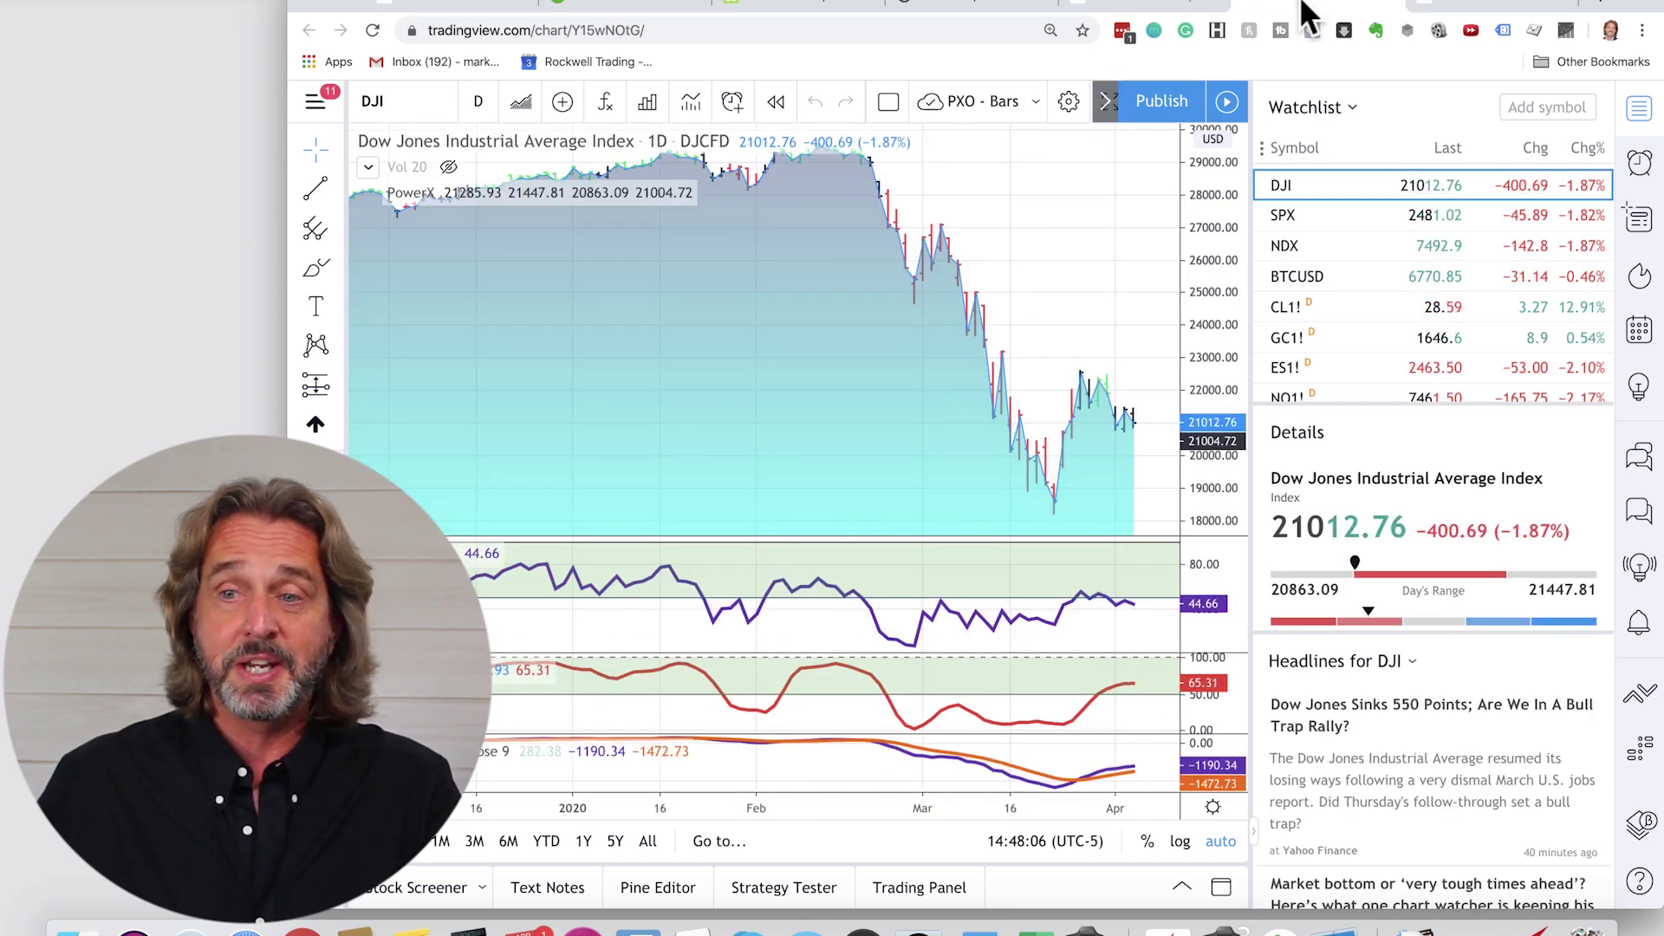
left_click(1459, 9)
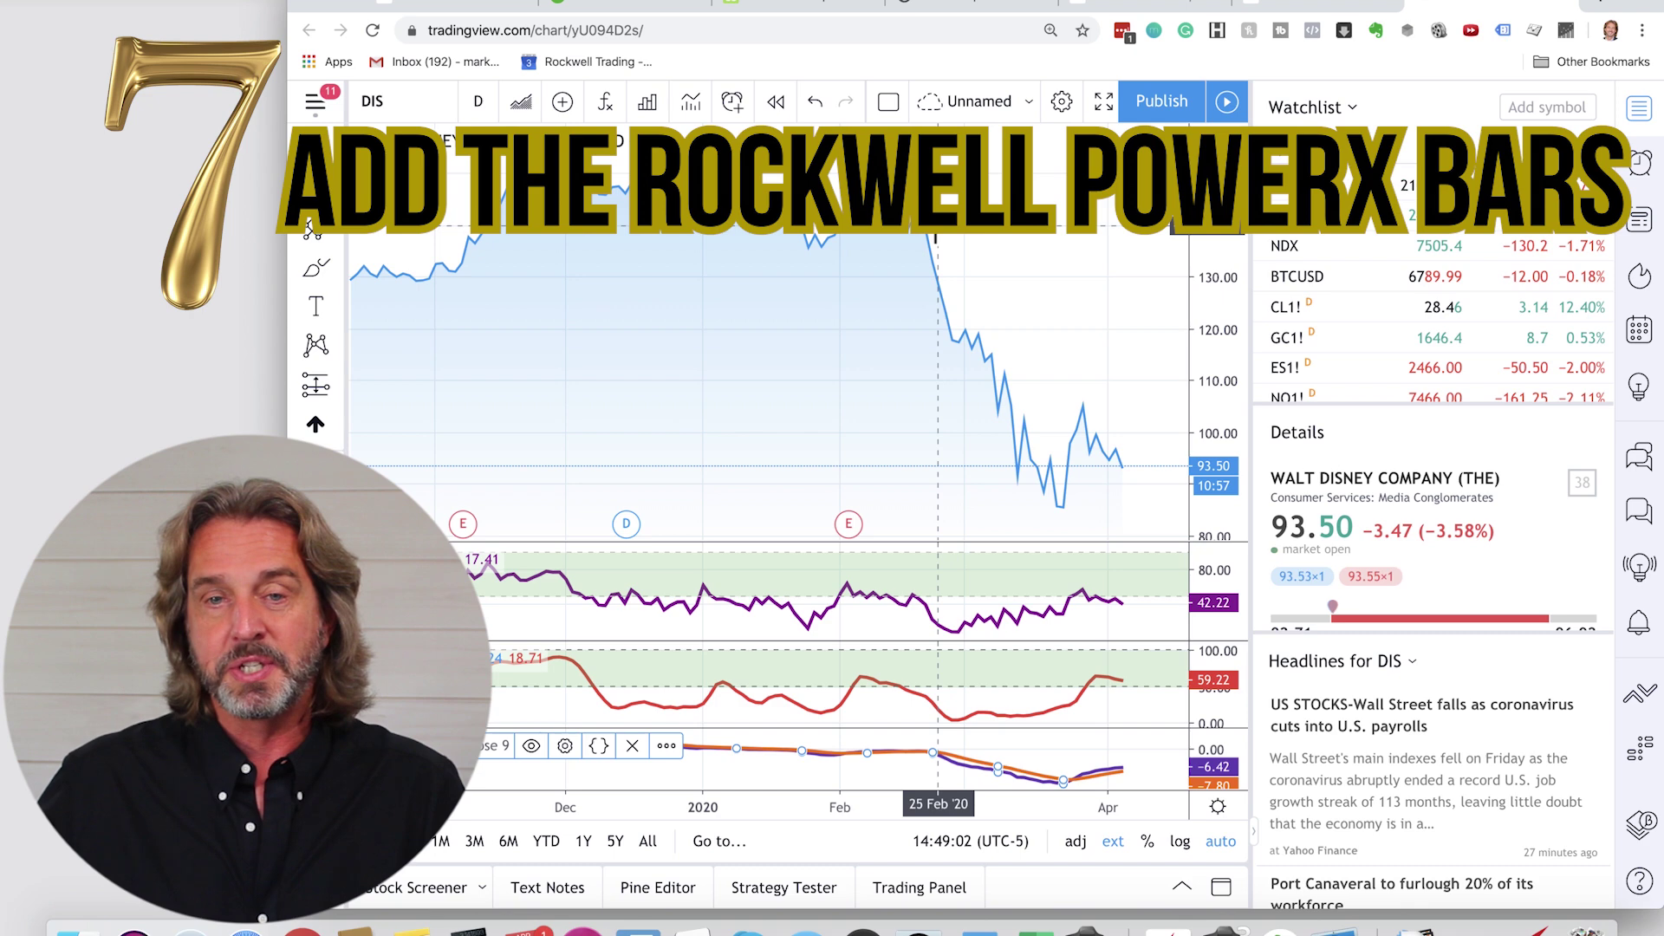
Check the PXO - Bars reference chart, and add the "Rockwell Trading PowerX Bar Coloring (NOT OFFICIAL!!!)" script to the unnamed Disney chart by searching "rockwell"
left_click(1290, 4)
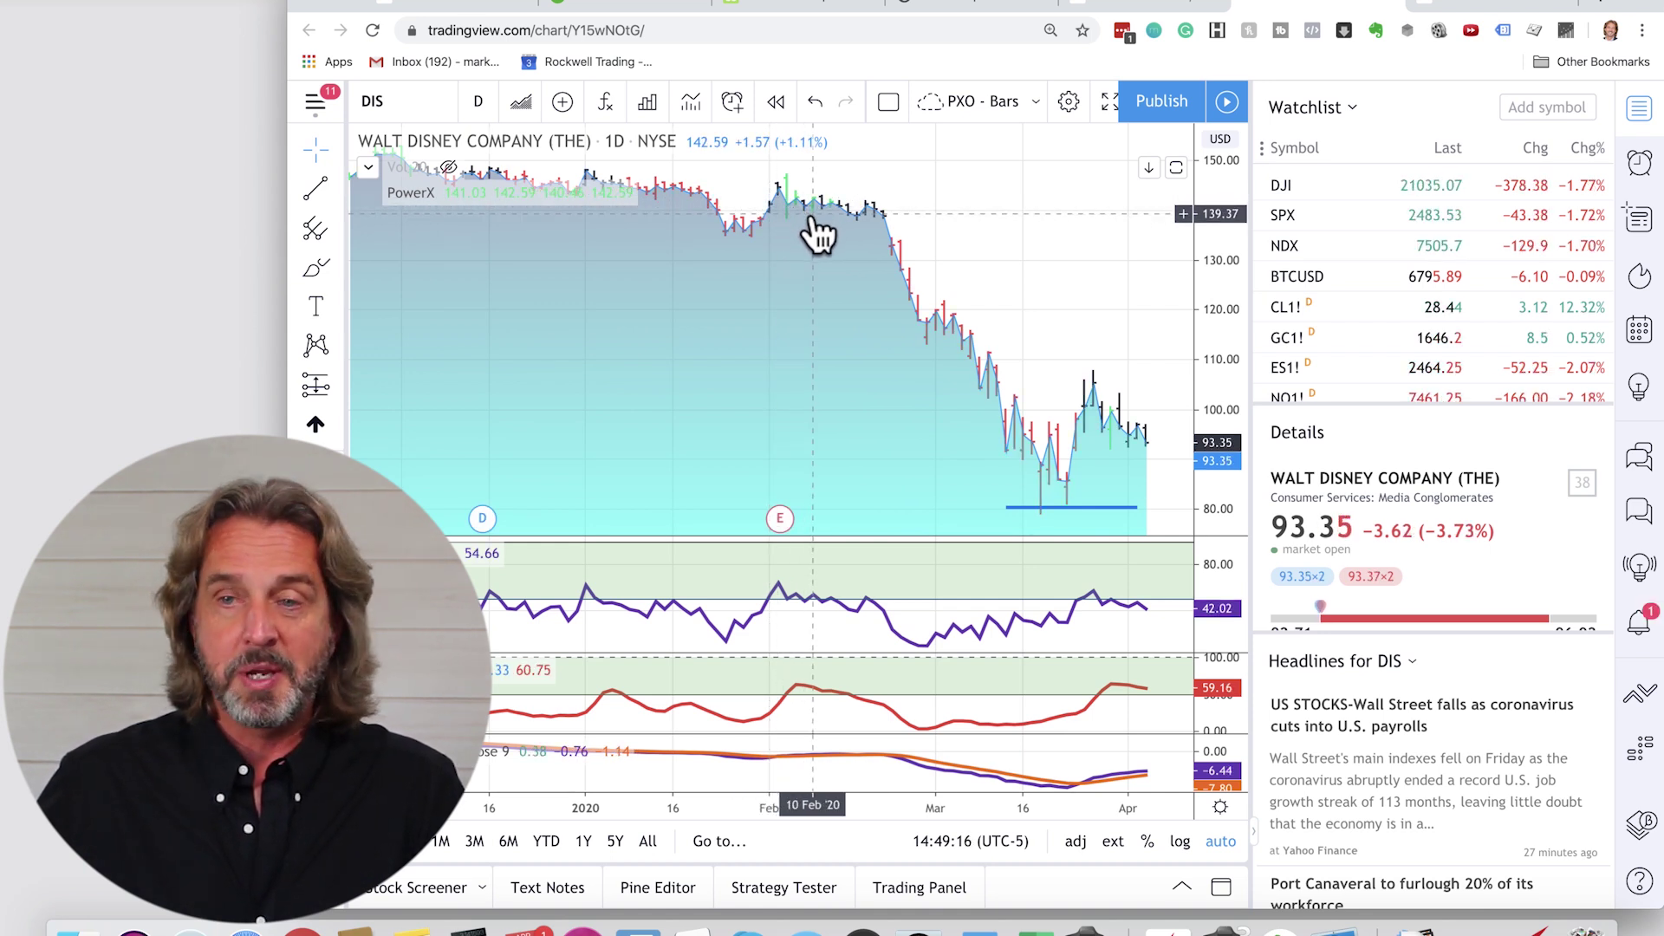
left_click(1463, 5)
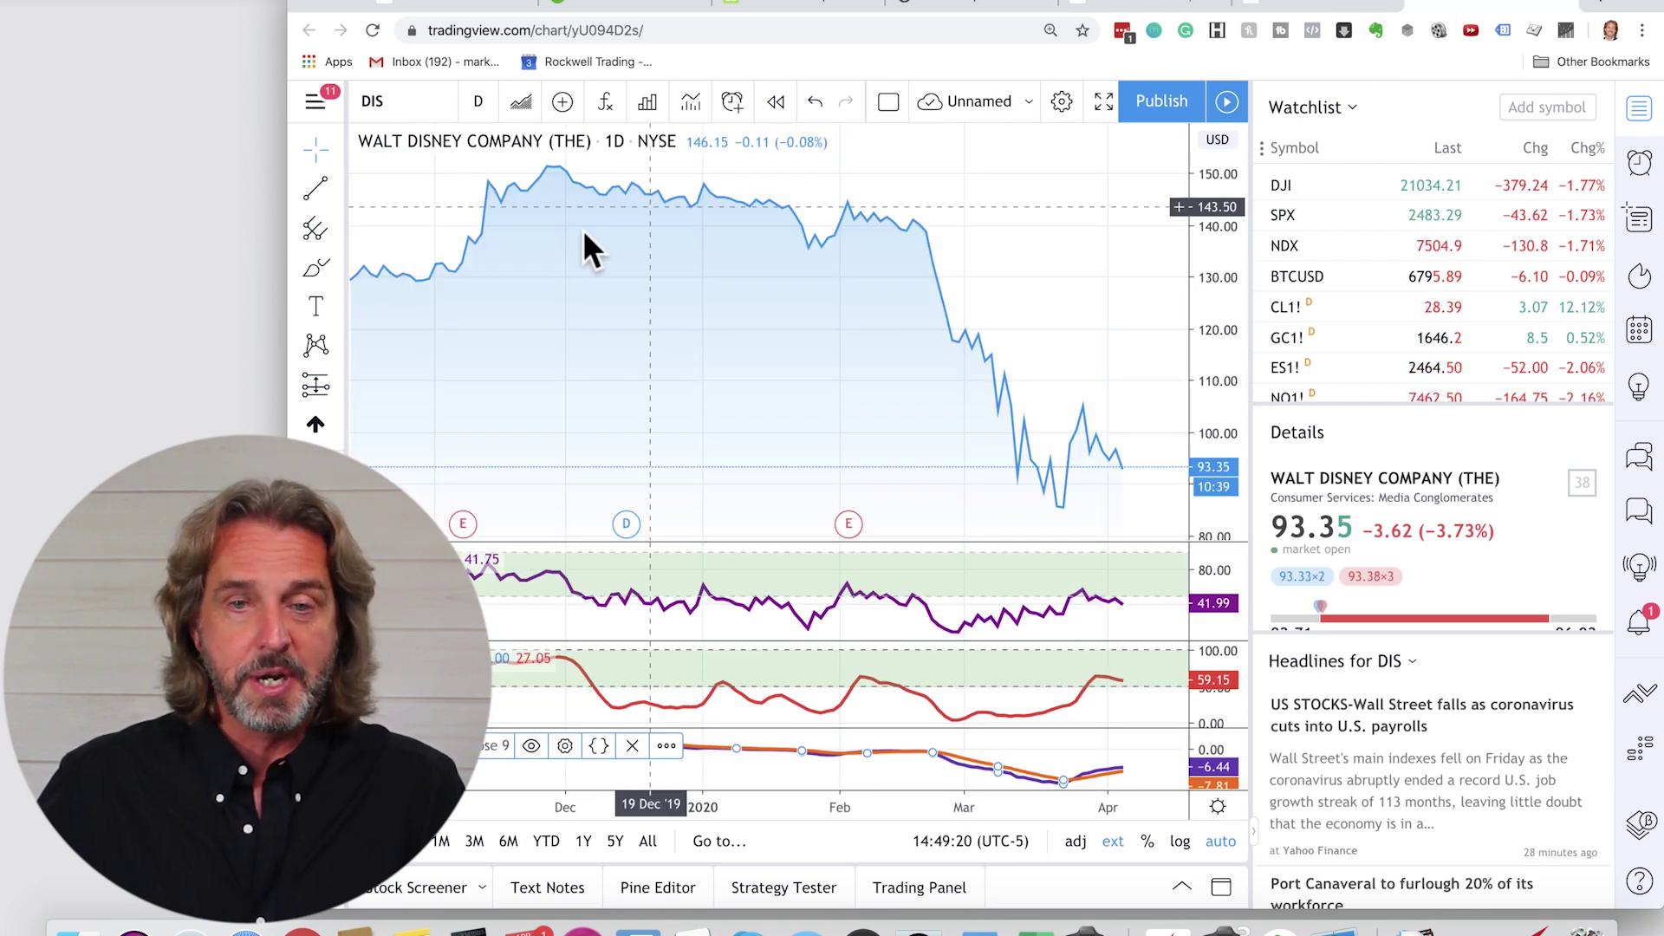
left_click(600, 109)
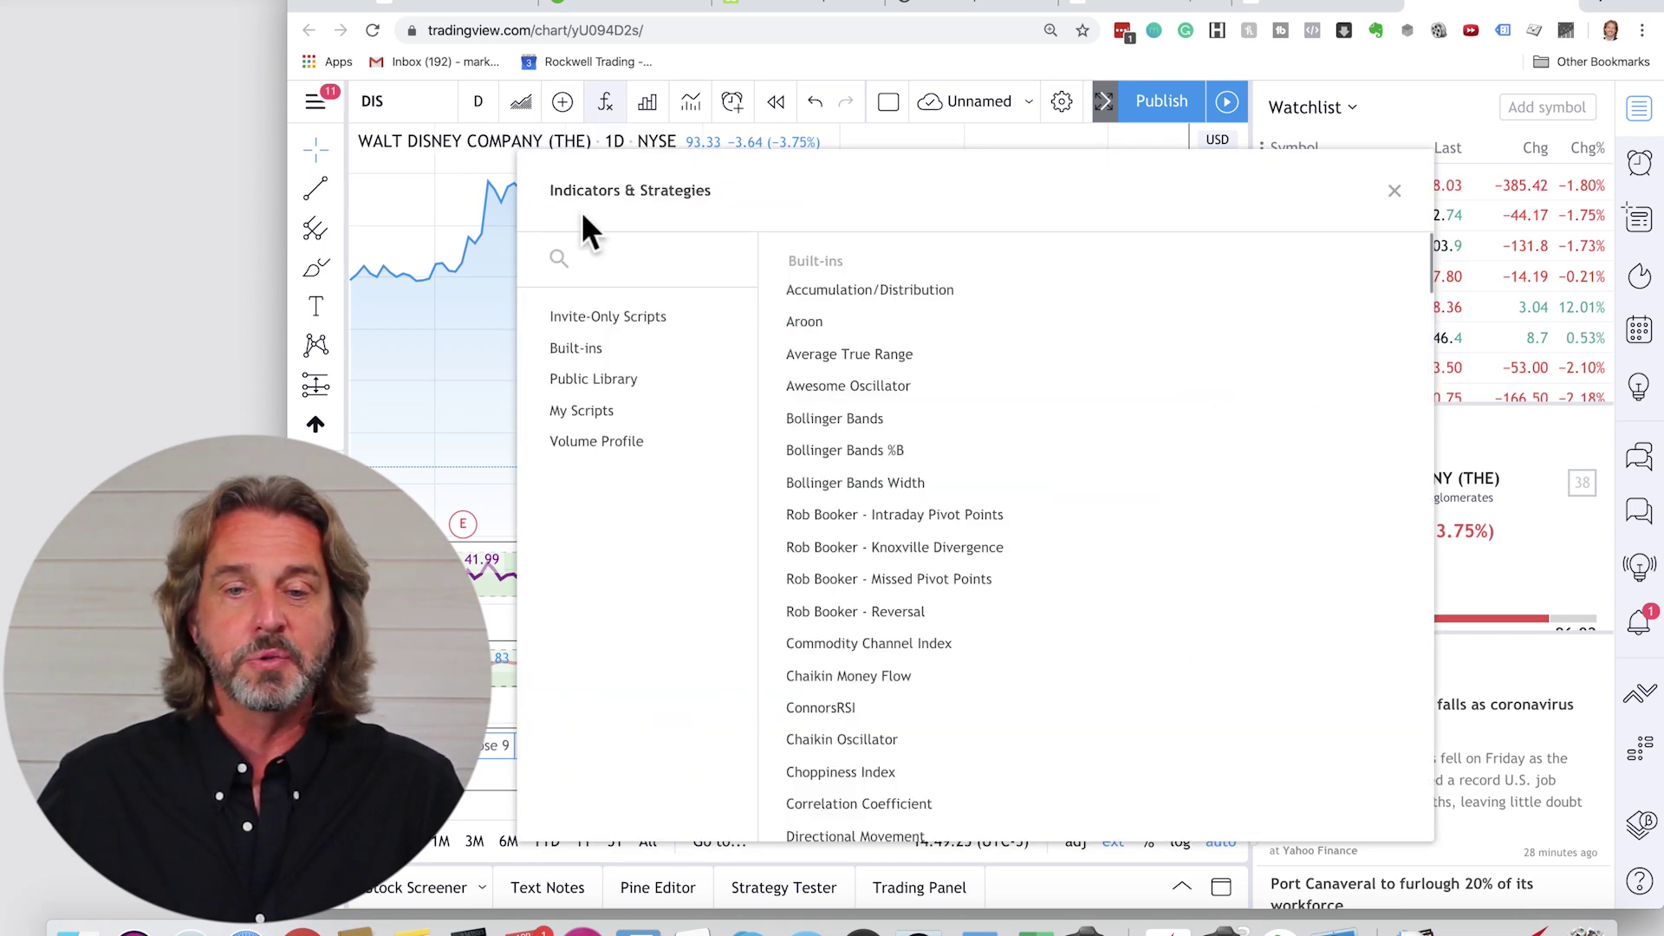
type("rockell")
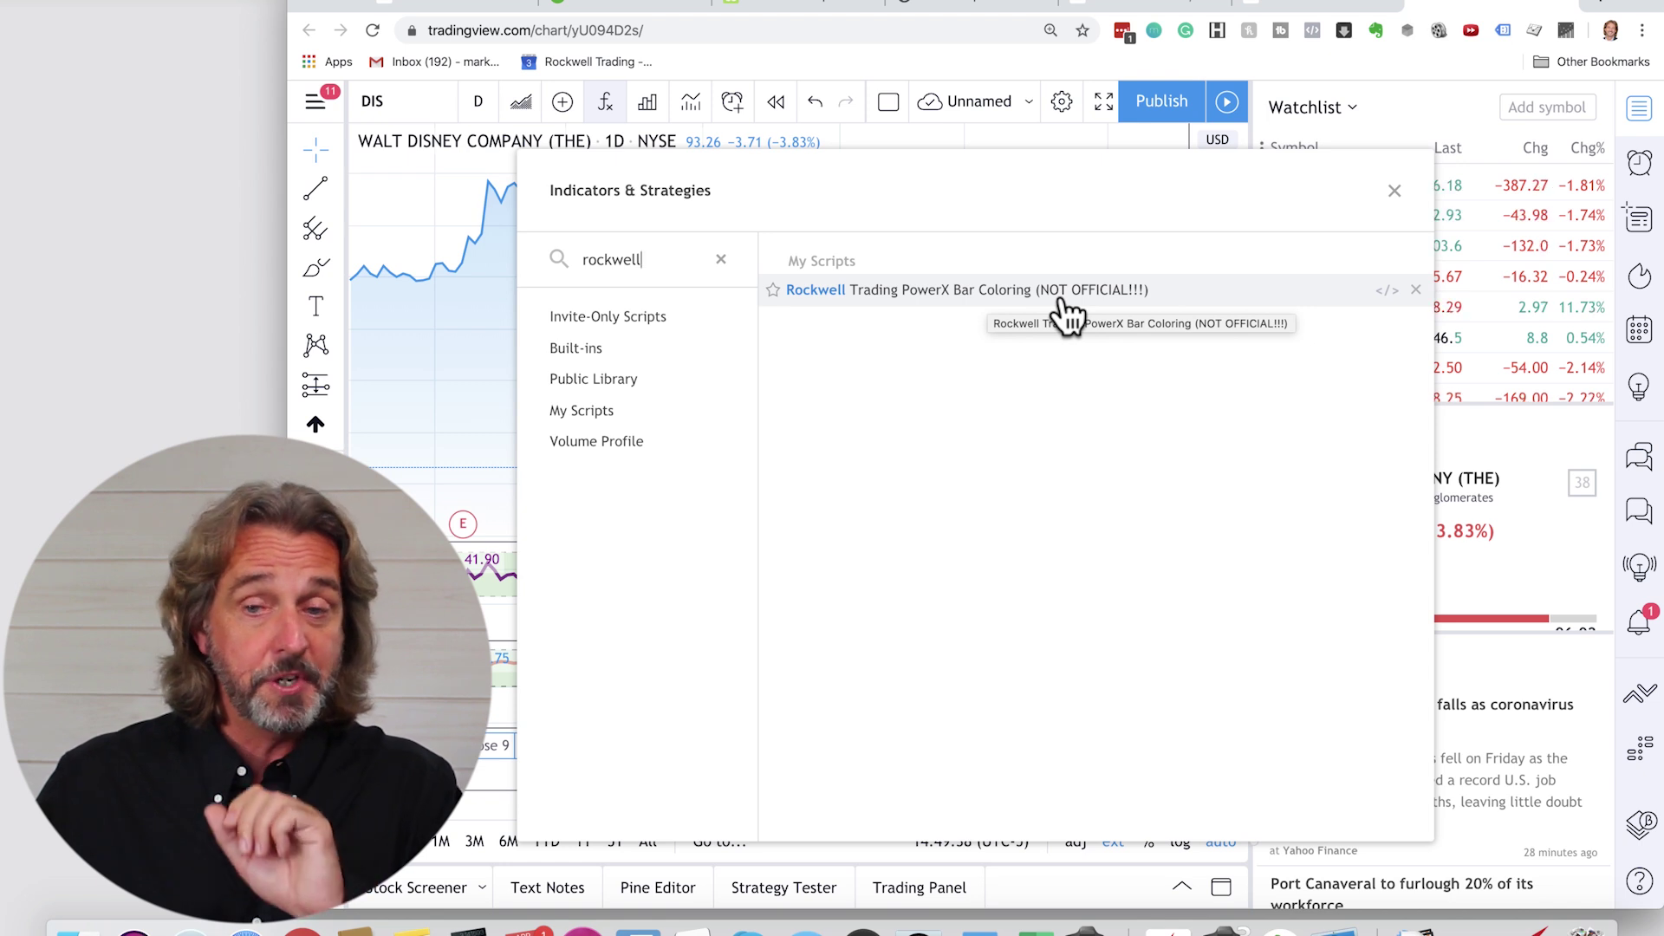
left_click(1023, 295)
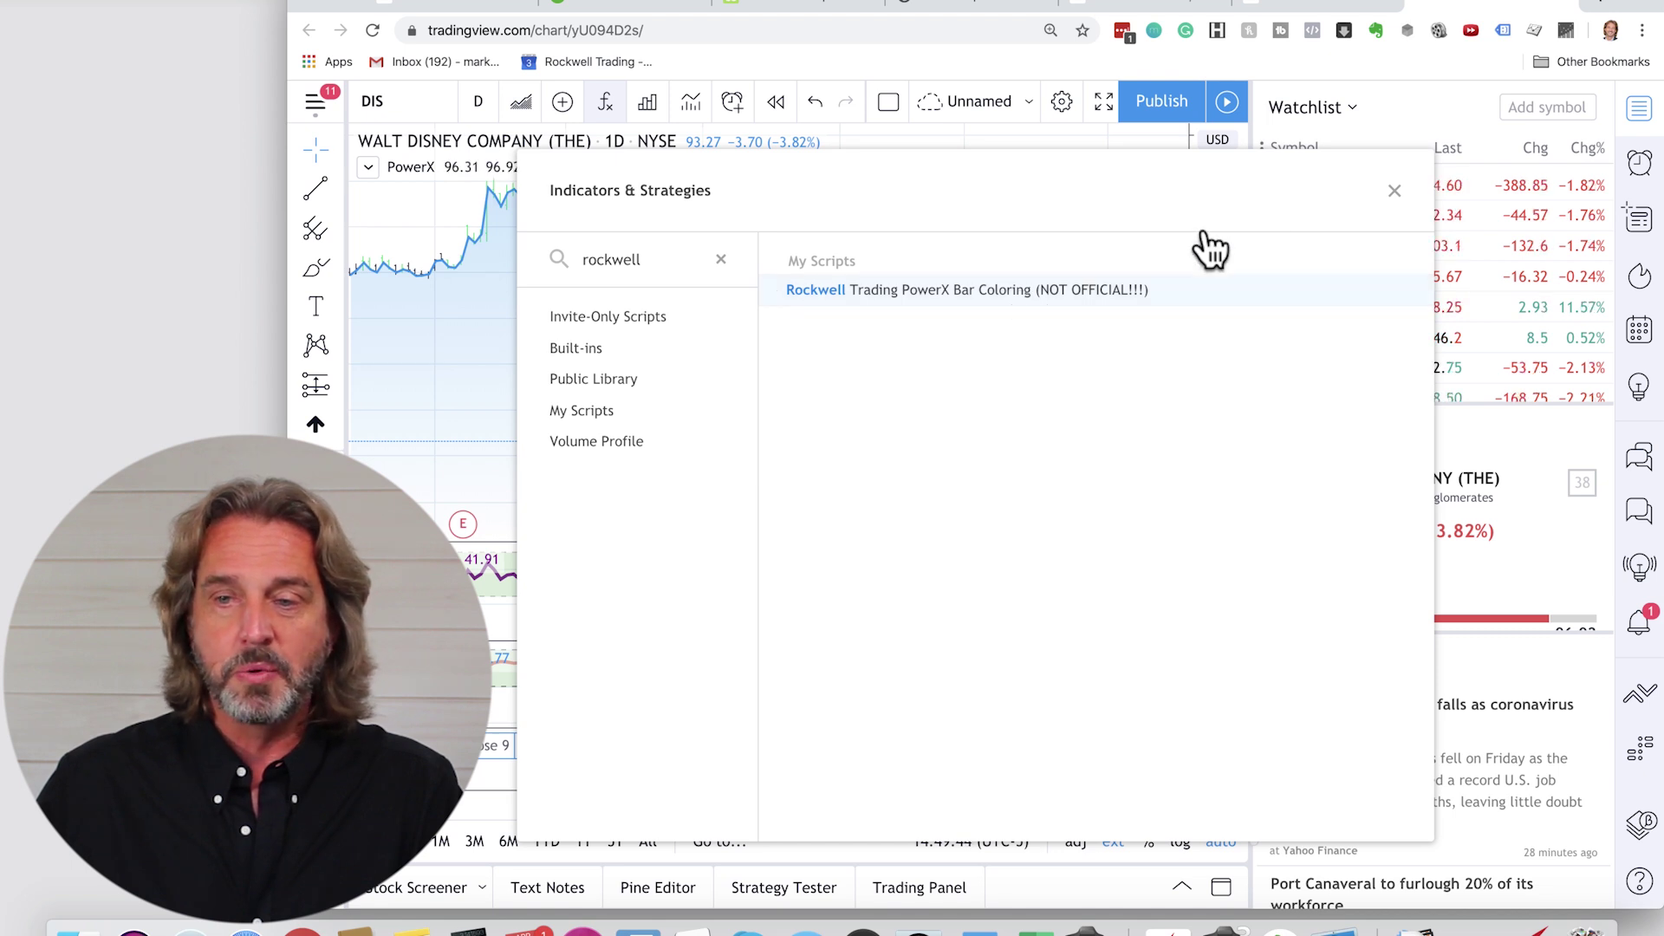
left_click(1393, 194)
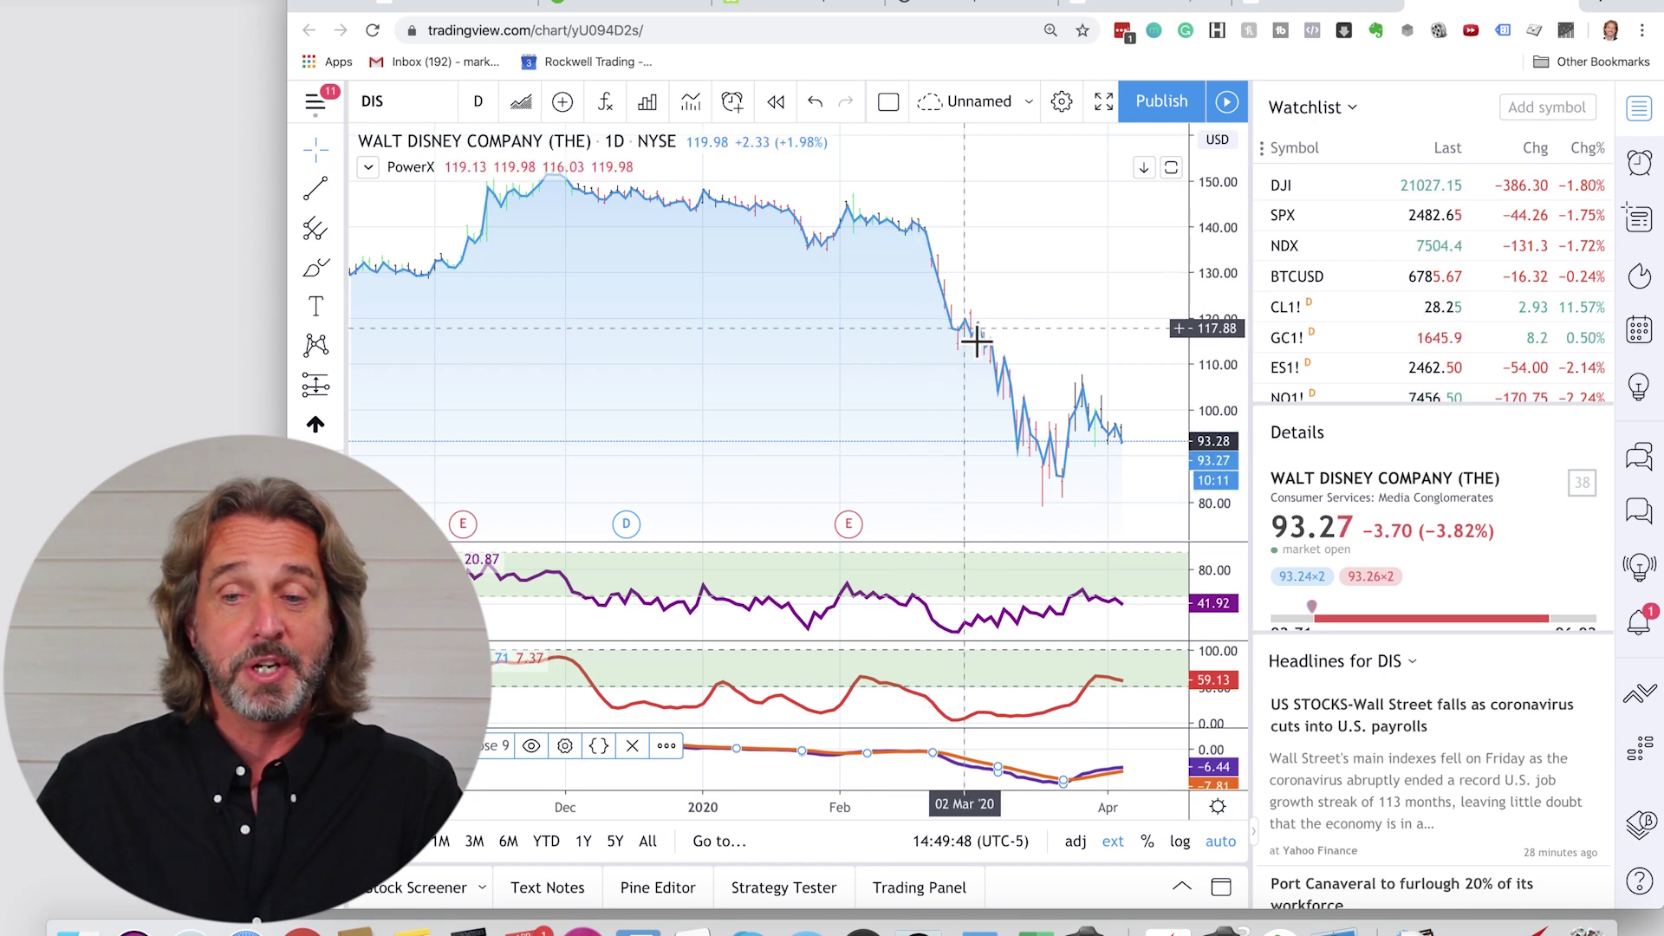
Set the blue price line of the Disney chart to the thinnest thickness level in the chart settings and apply them
scroll(1044, 361, "left", 3)
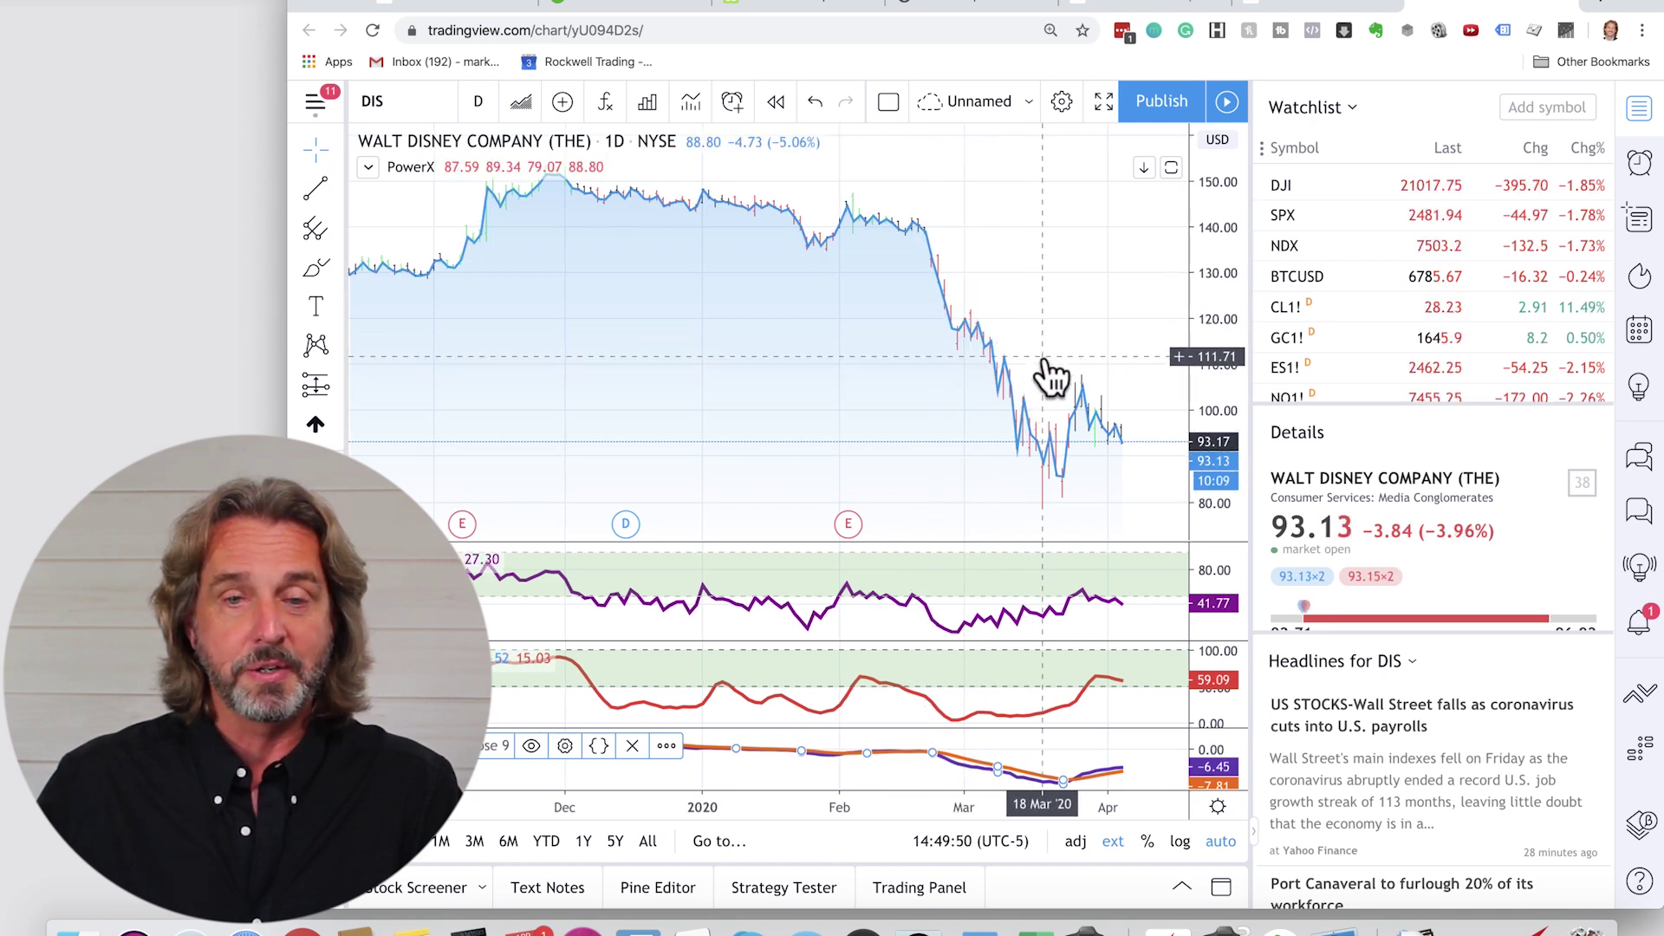
scroll(1044, 357, "left", 1)
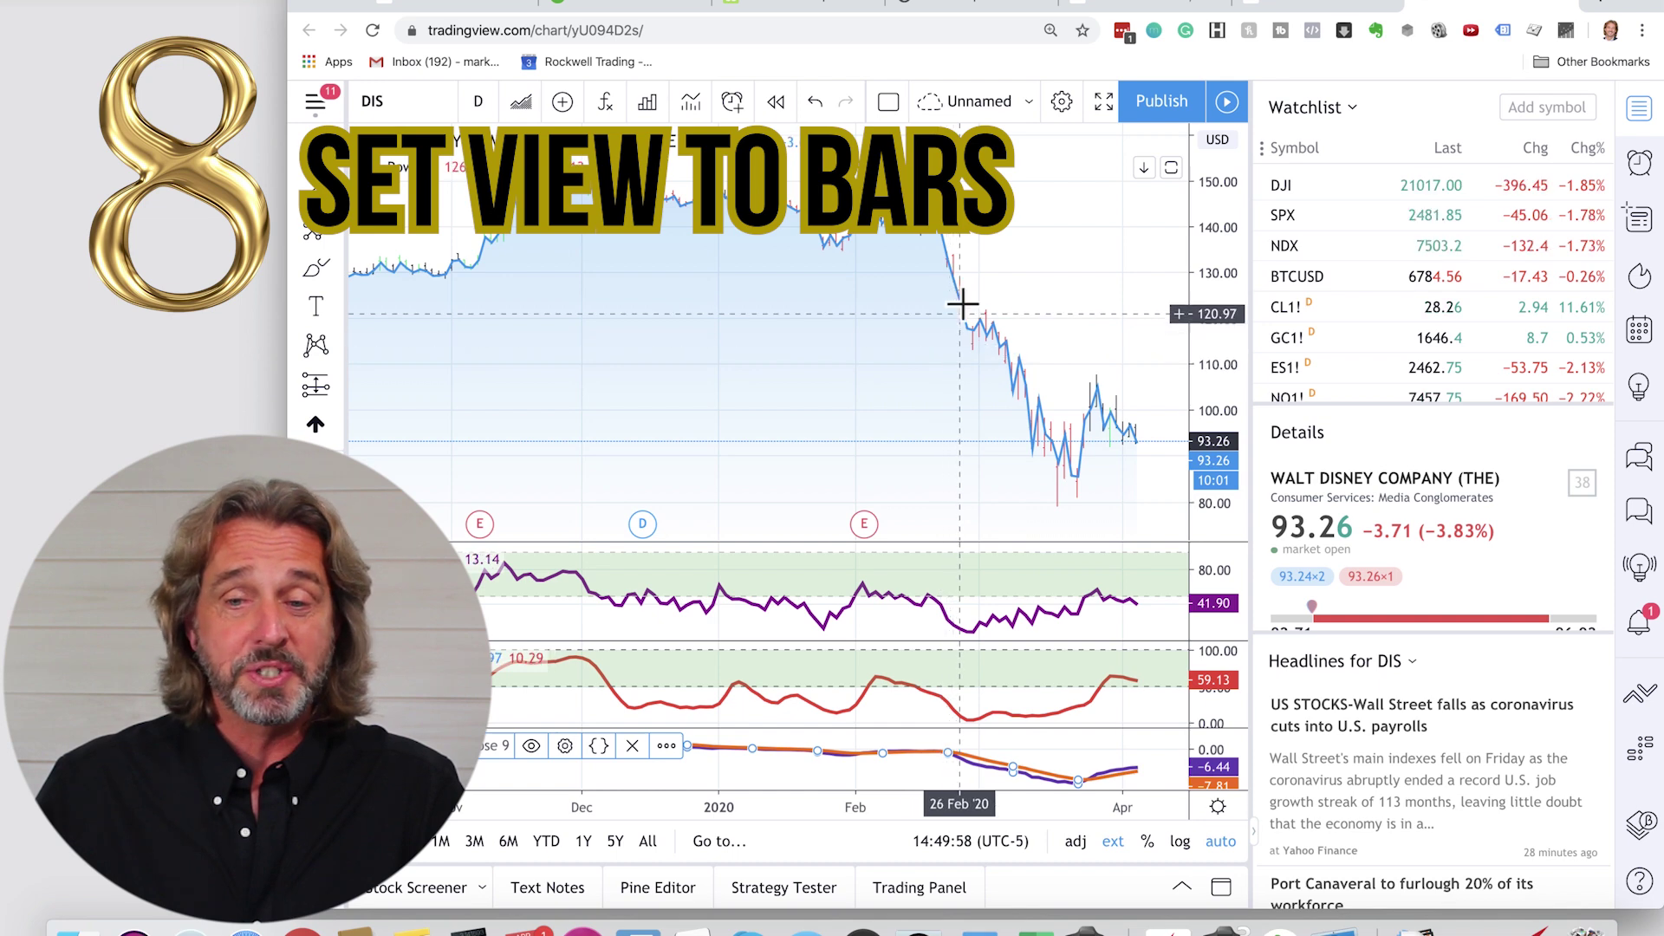
right_click(899, 351)
left_click(983, 799)
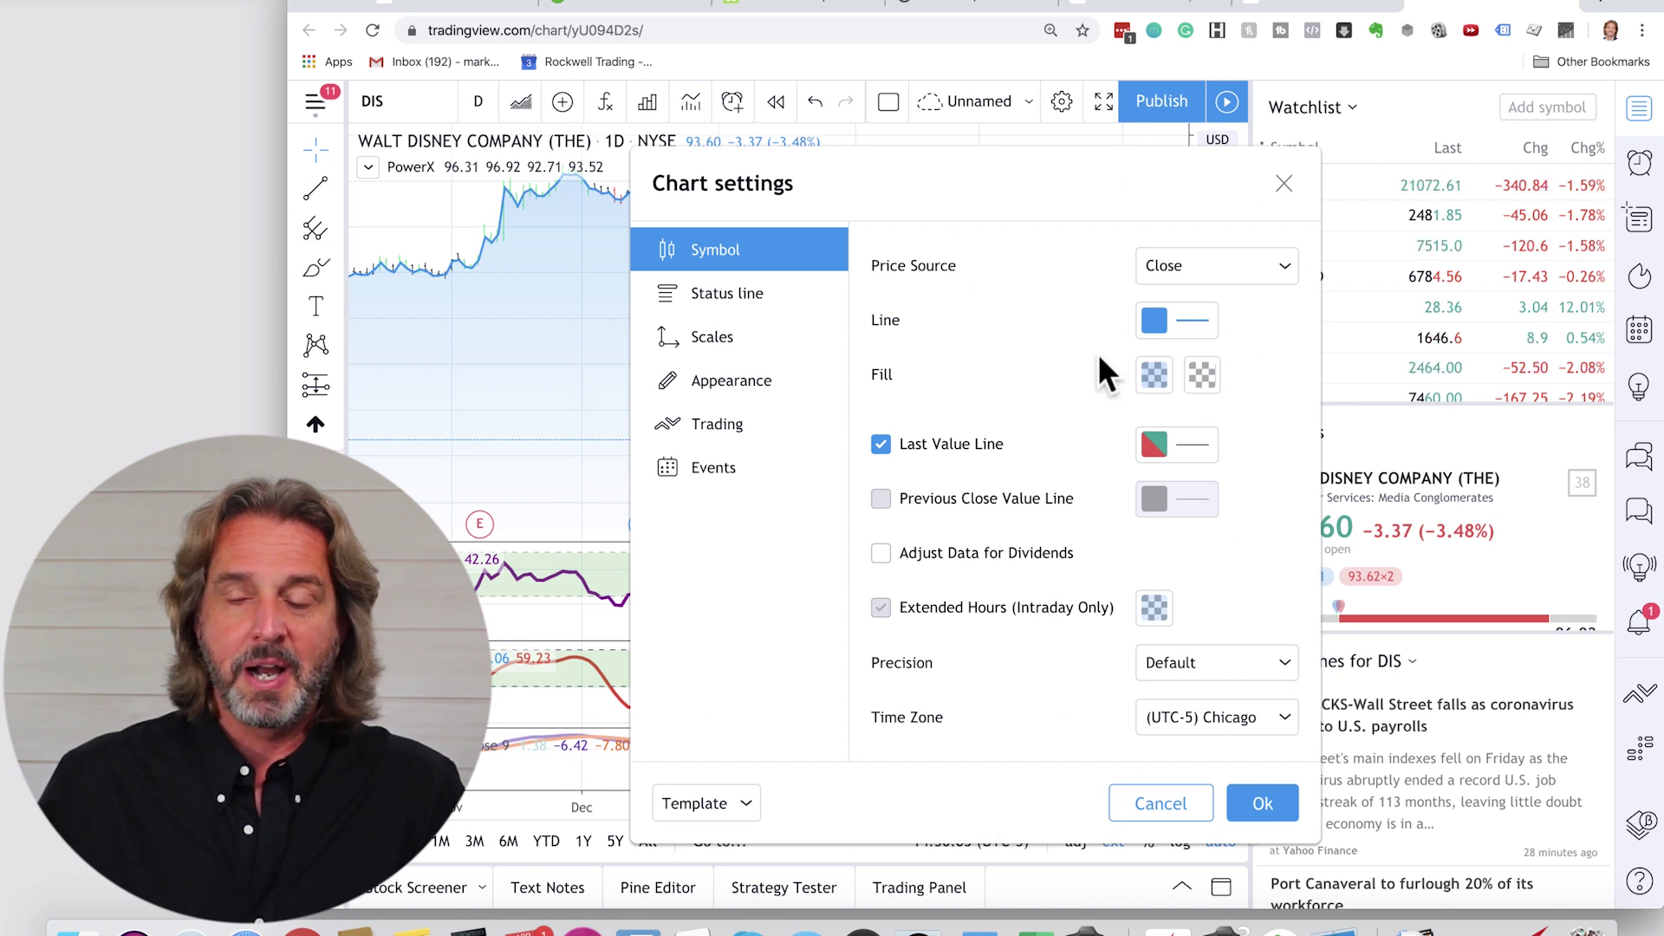
left_click(1172, 321)
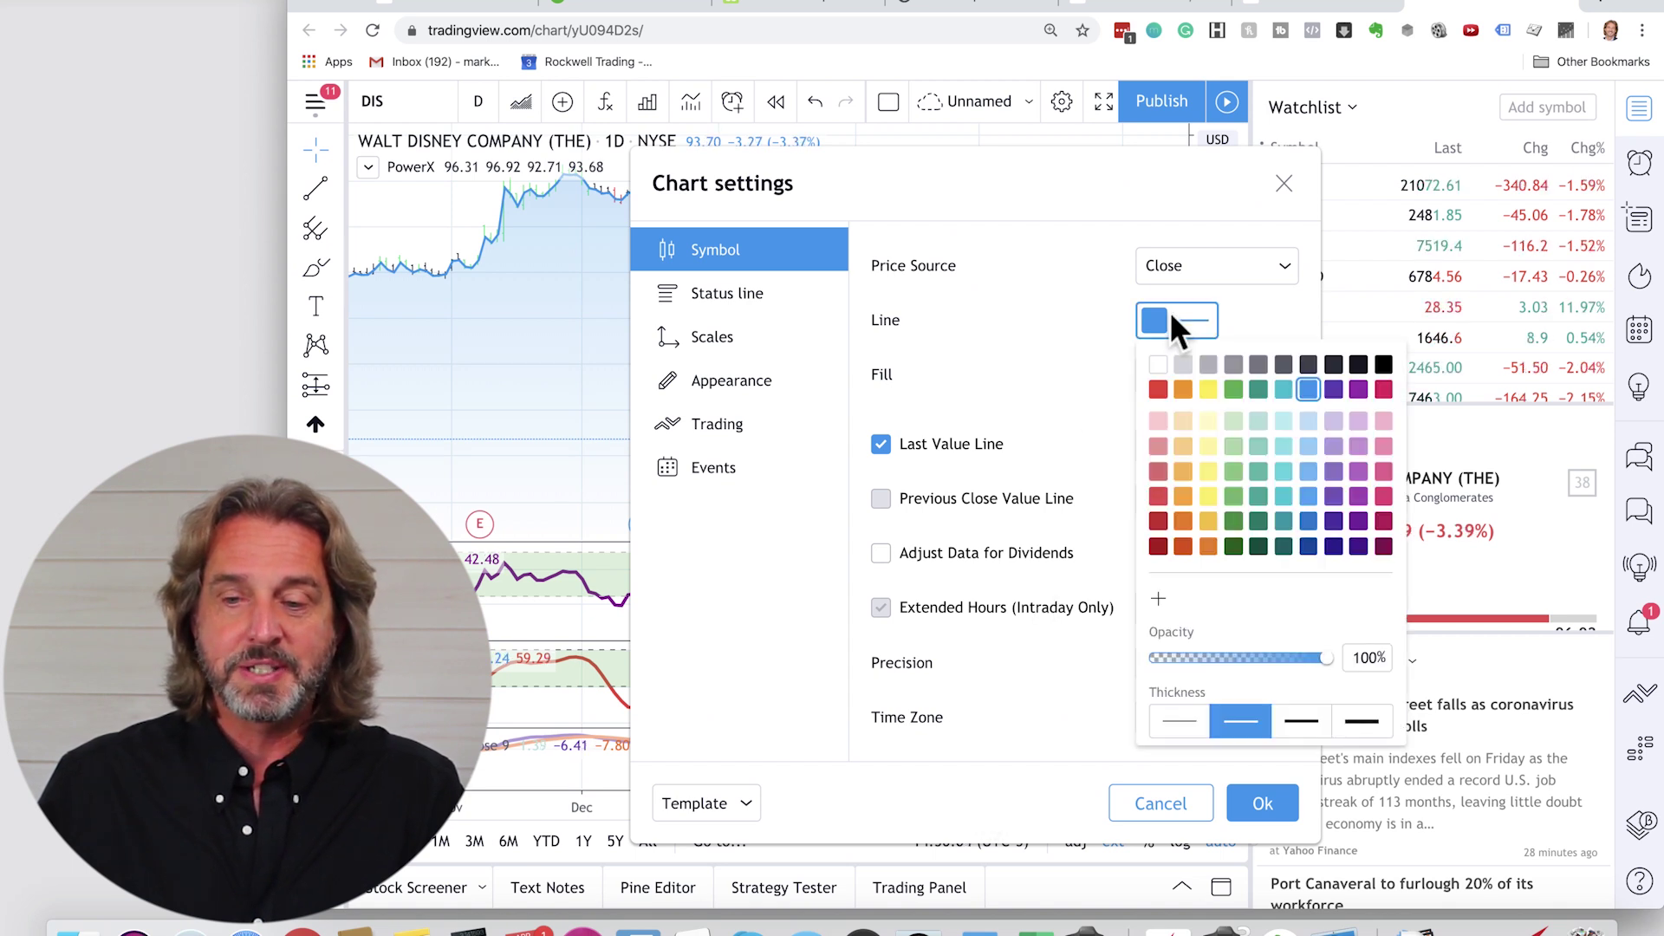
left_click(1177, 721)
left_click(1250, 793)
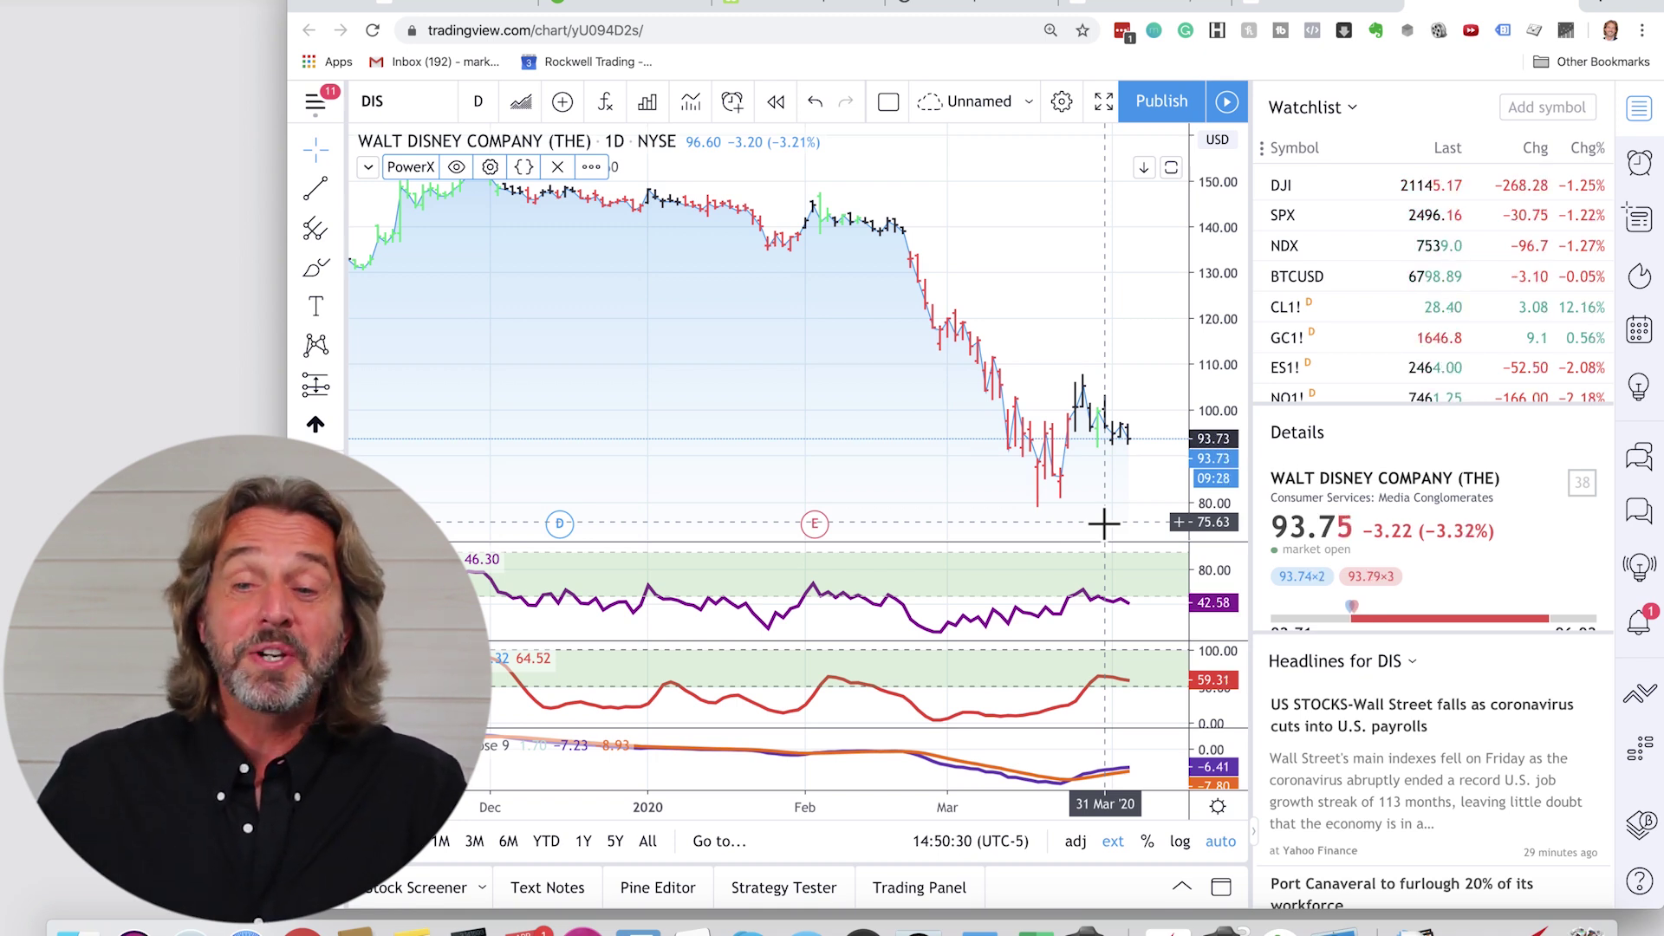
Rename the unnamed chart layout as "Rockwell PowerX Strategy" and save the name
left_click(1028, 102)
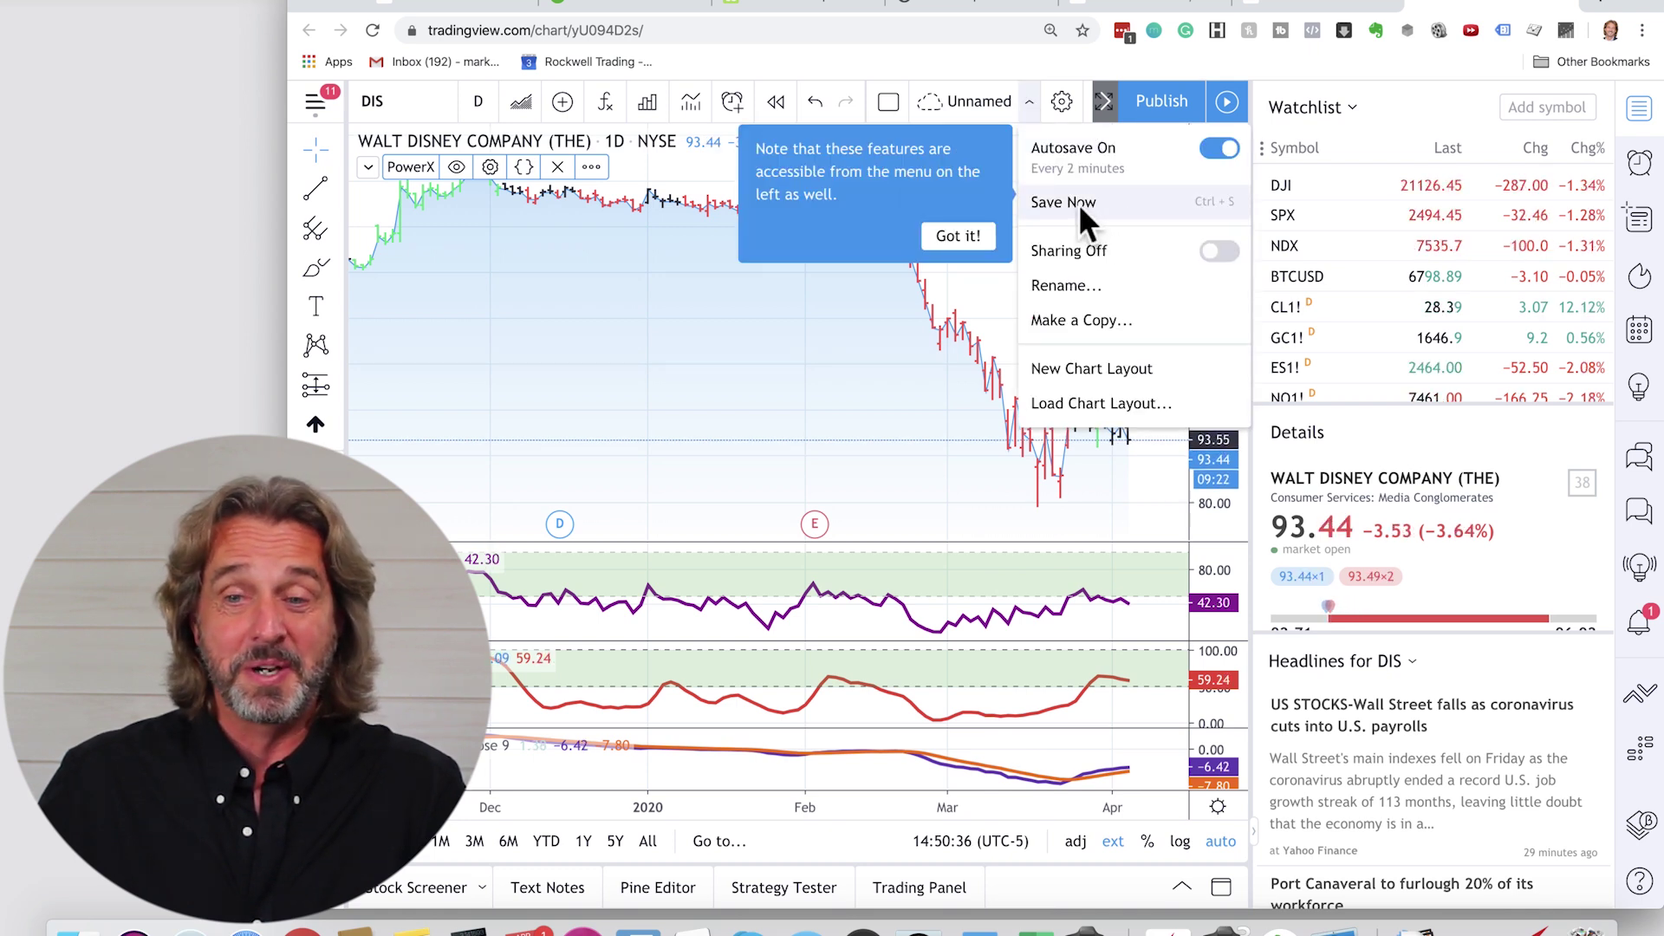
left_click(1066, 286)
type("Rock")
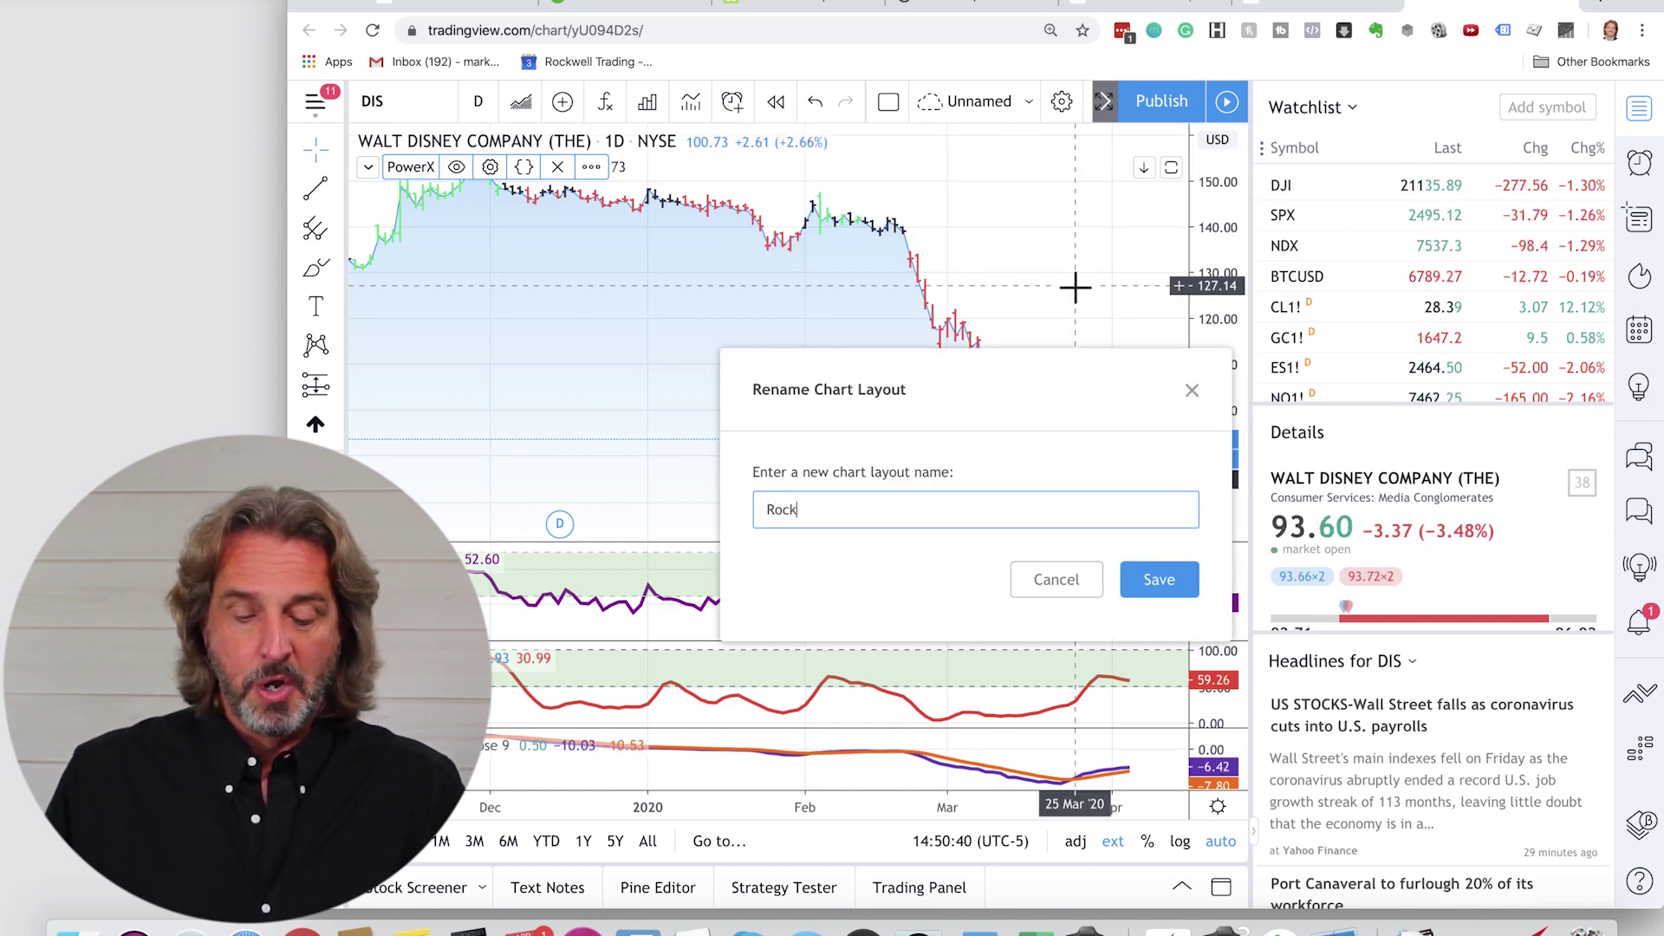
type("well PowerX Strategy")
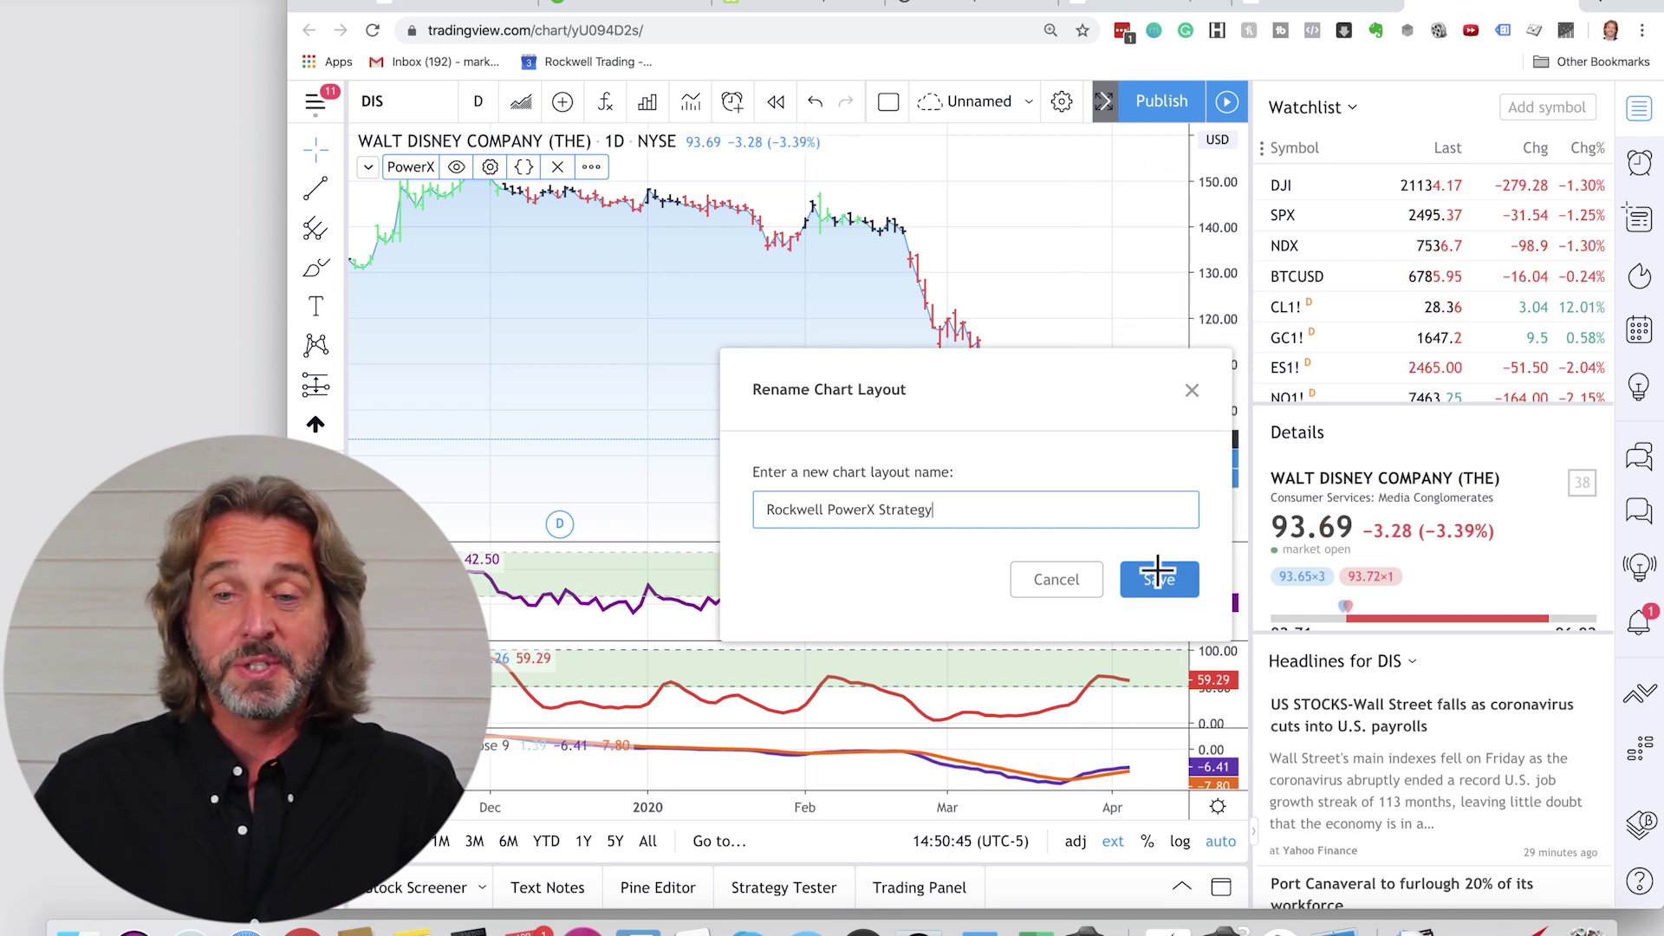
left_click(1163, 585)
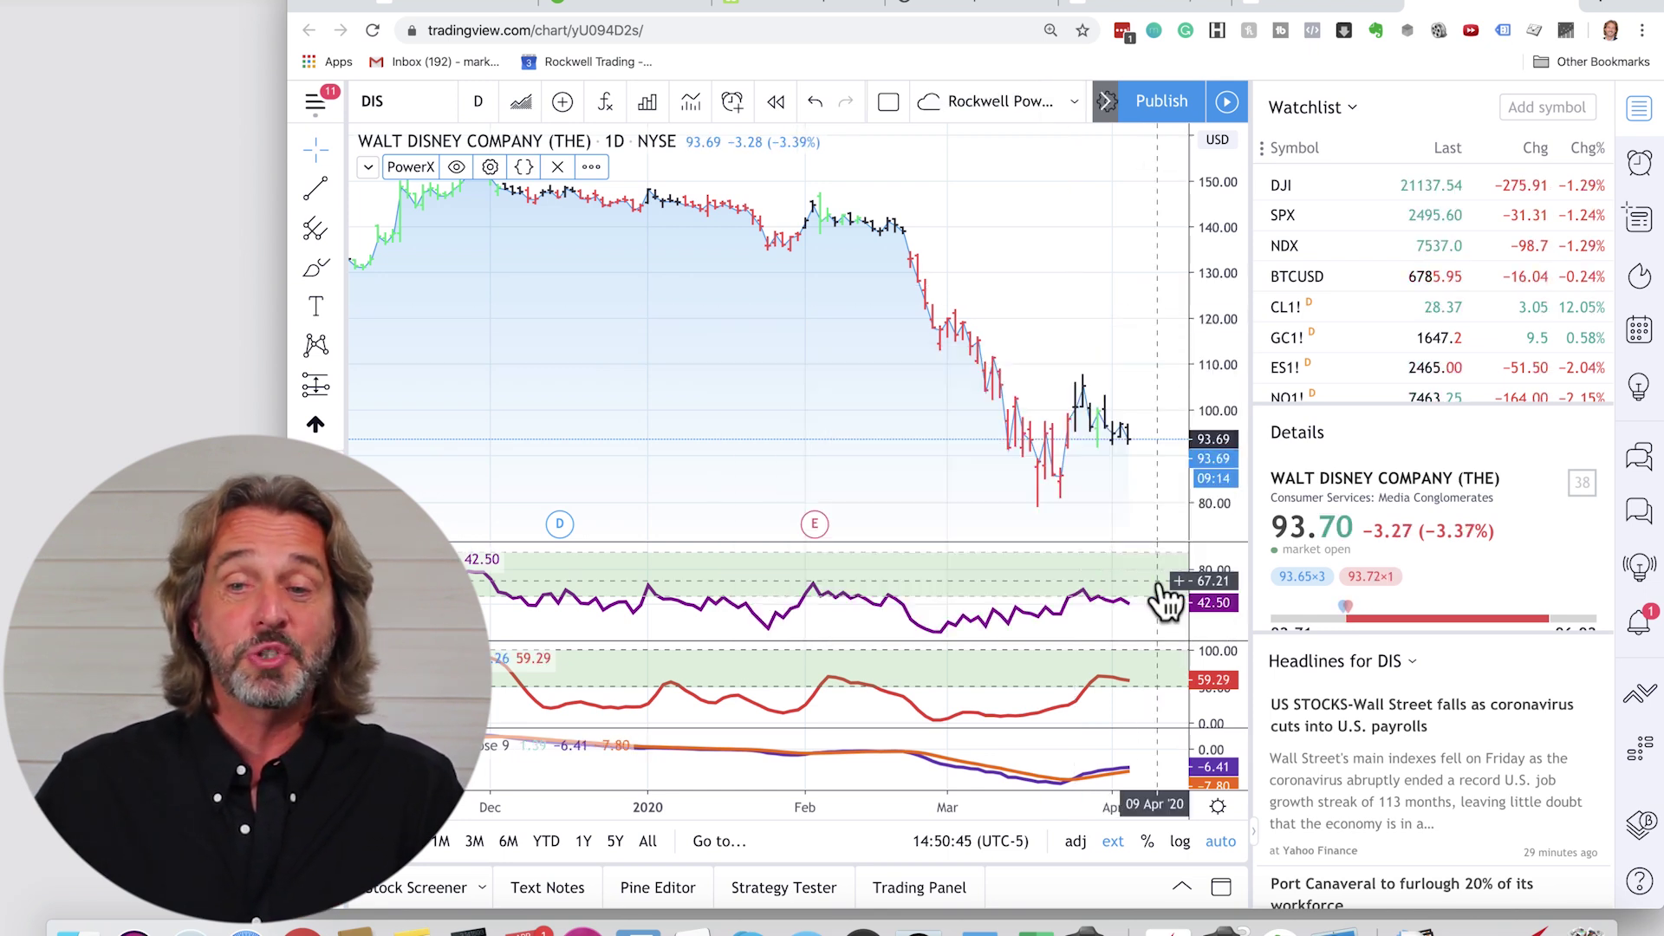
left_click(1074, 111)
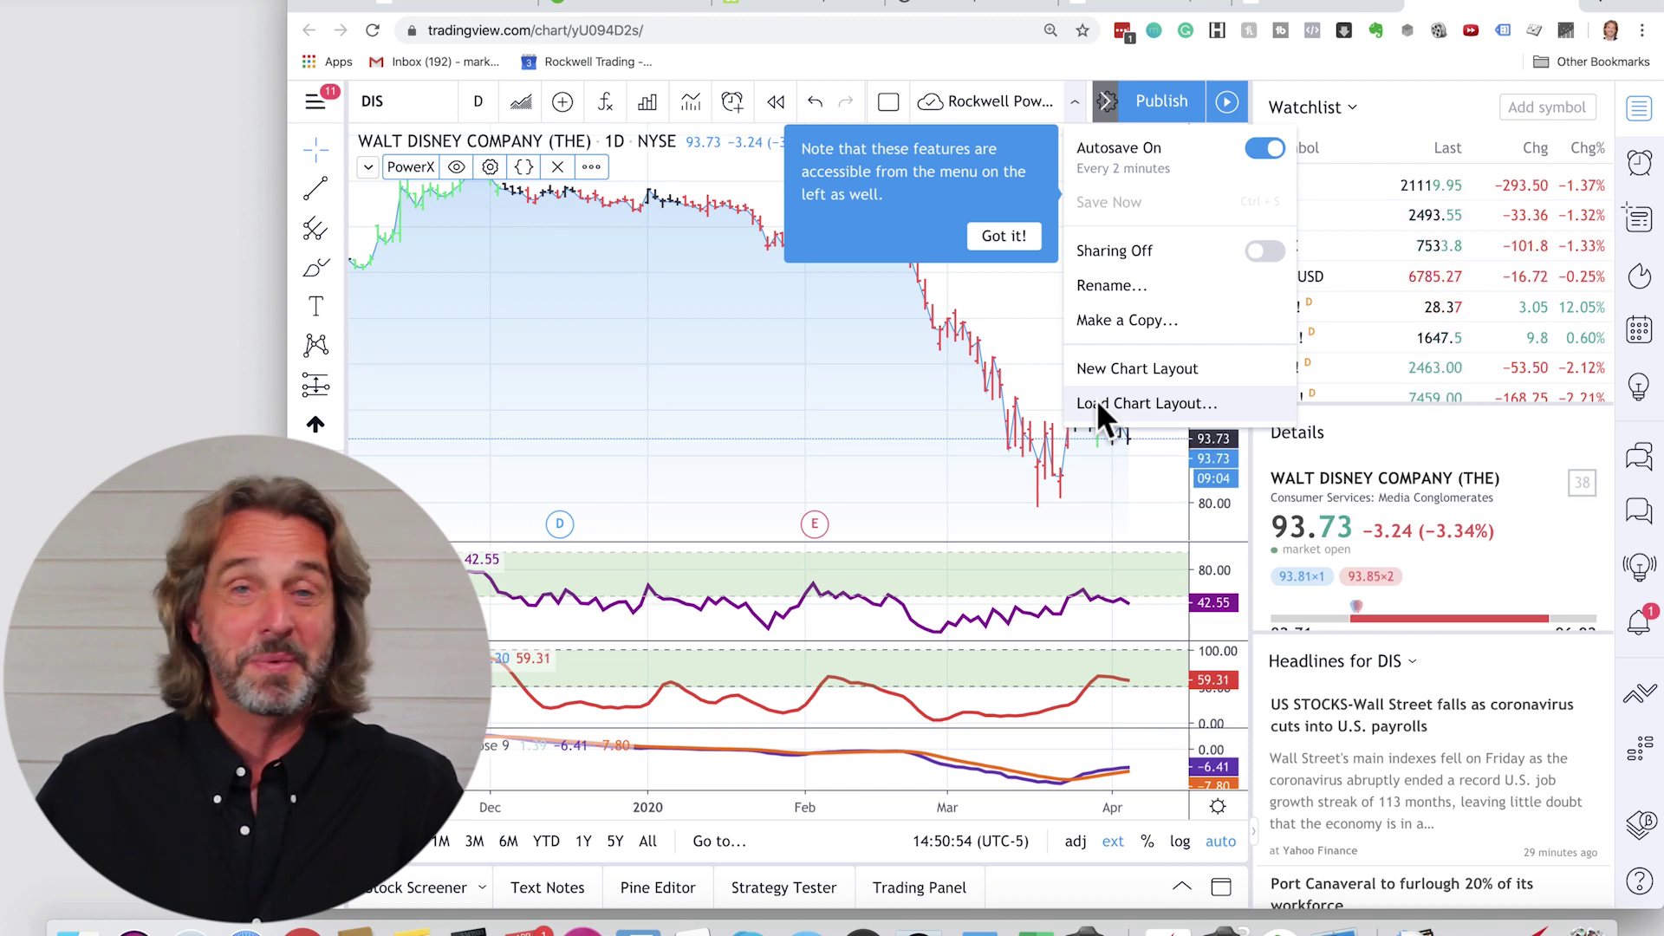
left_click(1010, 312)
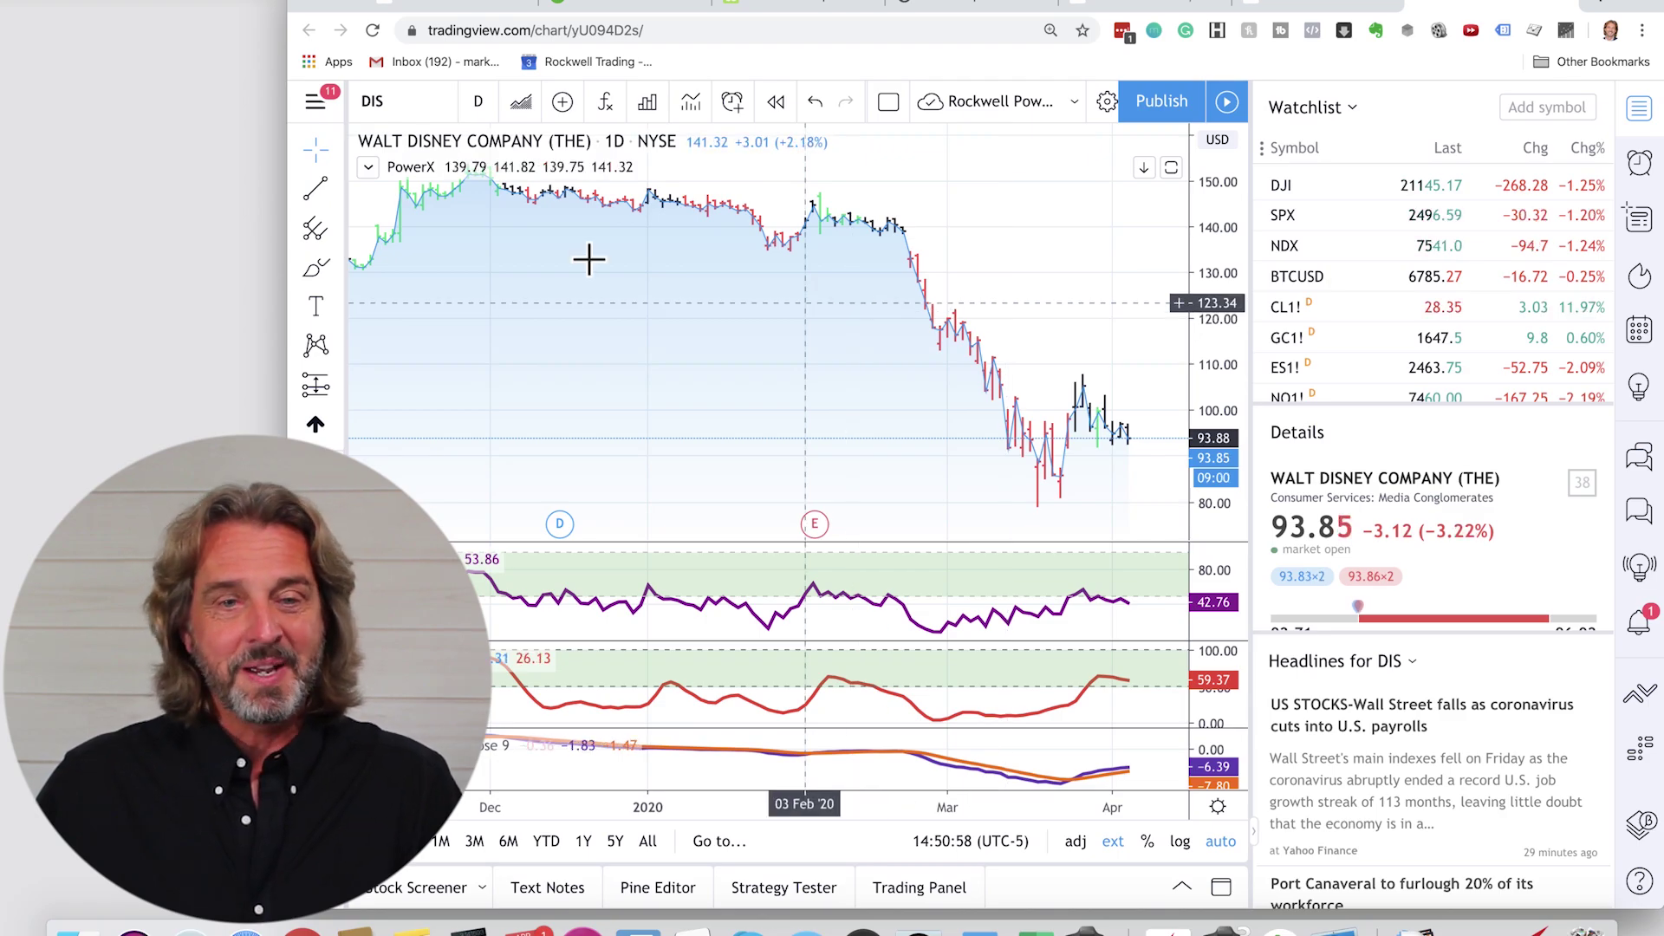